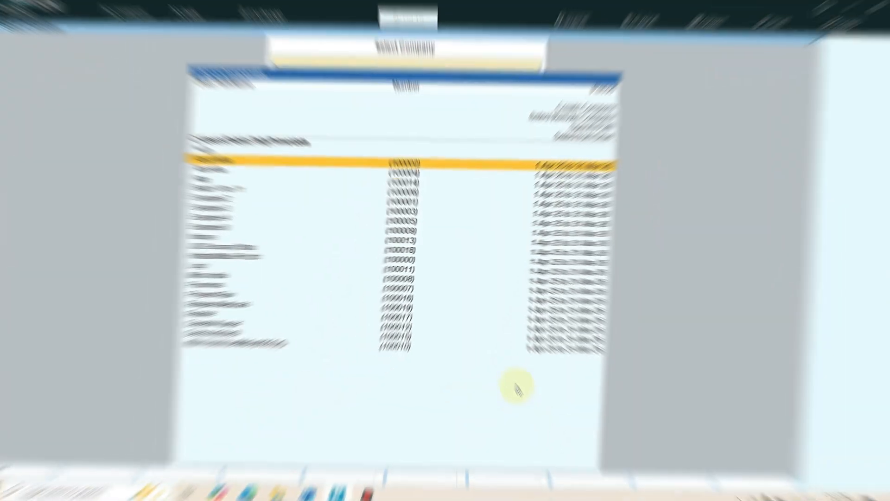
Start creating a new company named E-Max Traders and keep the same text as its mailing name.
key(Up)
key(Up)
key(Up)
key(Up)
key(Up)
key(Up)
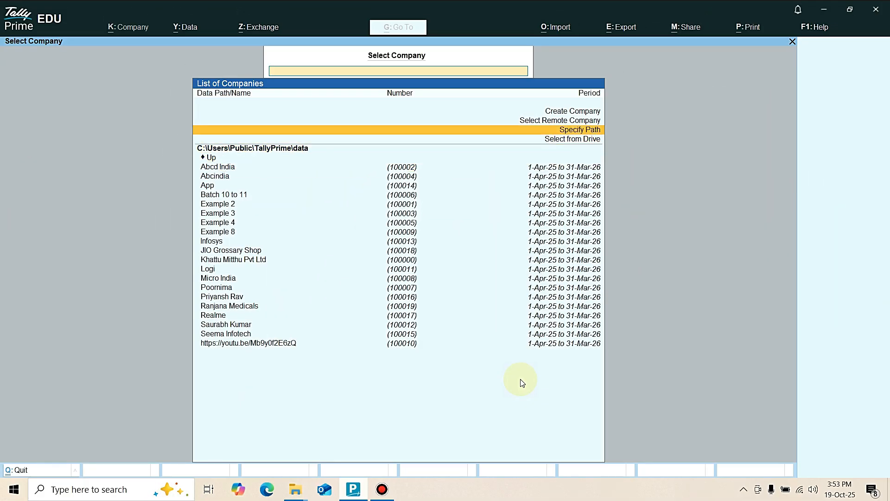
key(Return)
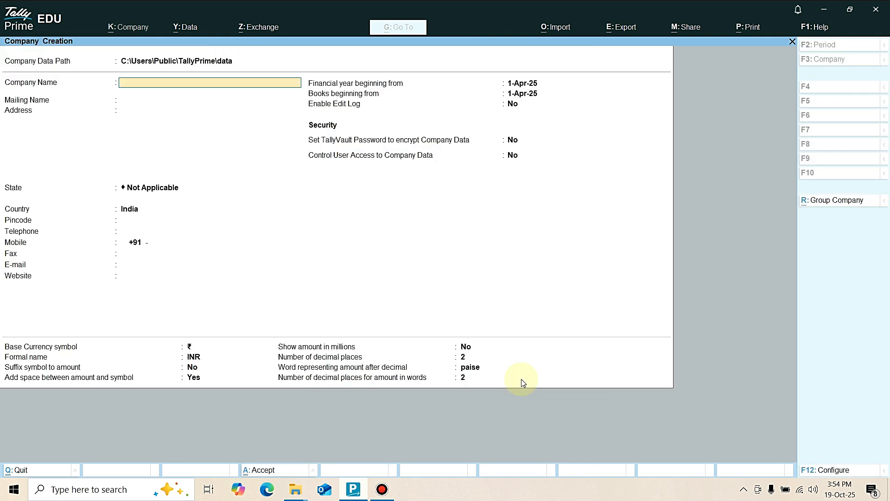
text(E-Max C)
key(BackSpace)
text(Traders)
key(Return)
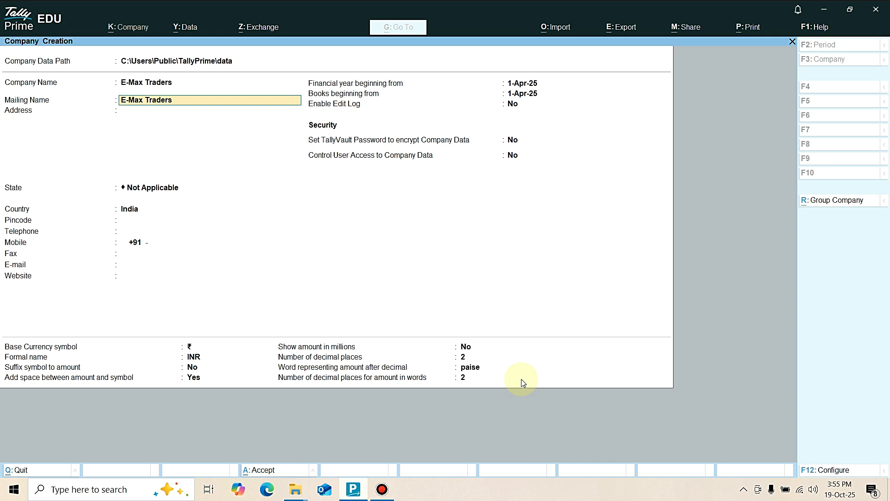
key(Return)
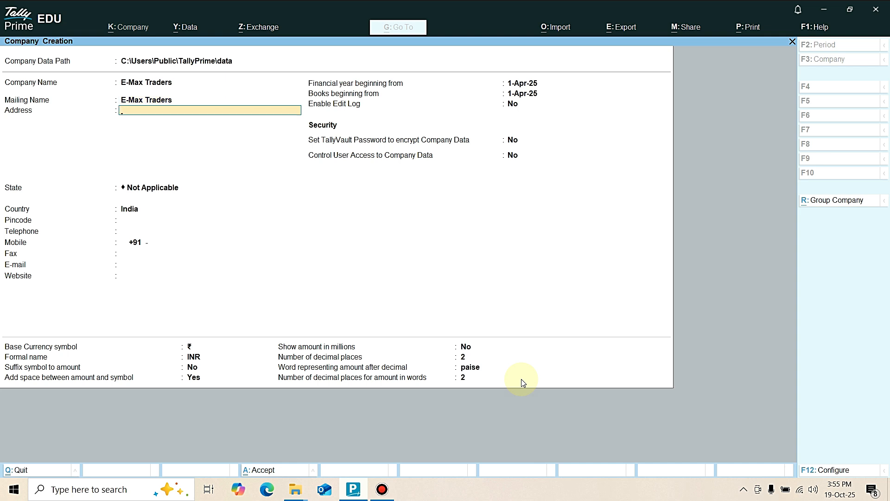
Enter the company's postal address on two address lines.
text(Phoolpur Road Ambari Azamgarh)
key(Return)
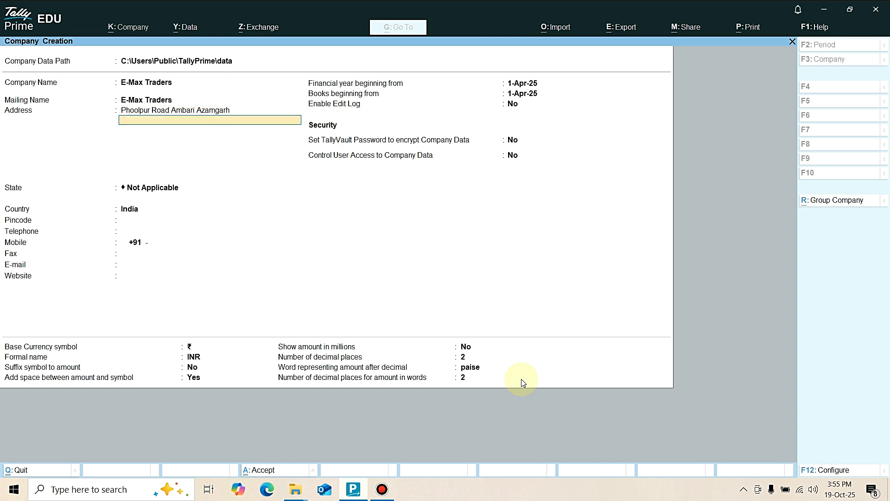
text(Uttar Pradesh (India) 223222)
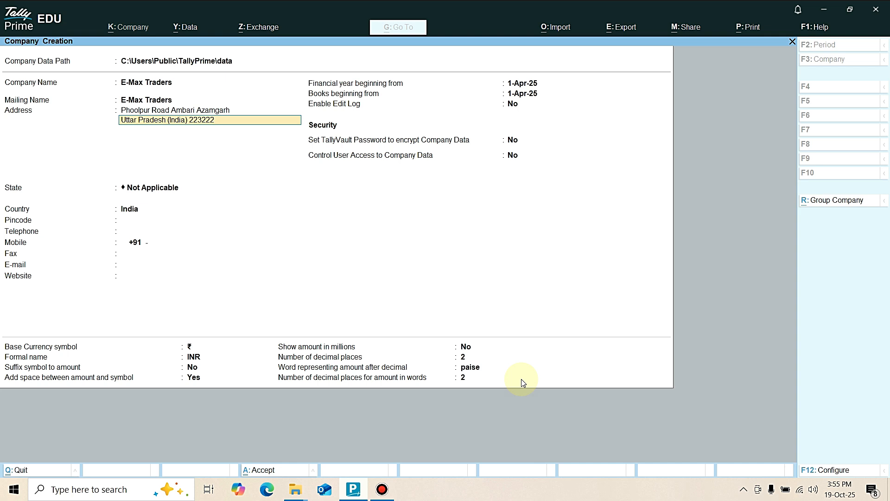
key(Return)
key(Return)
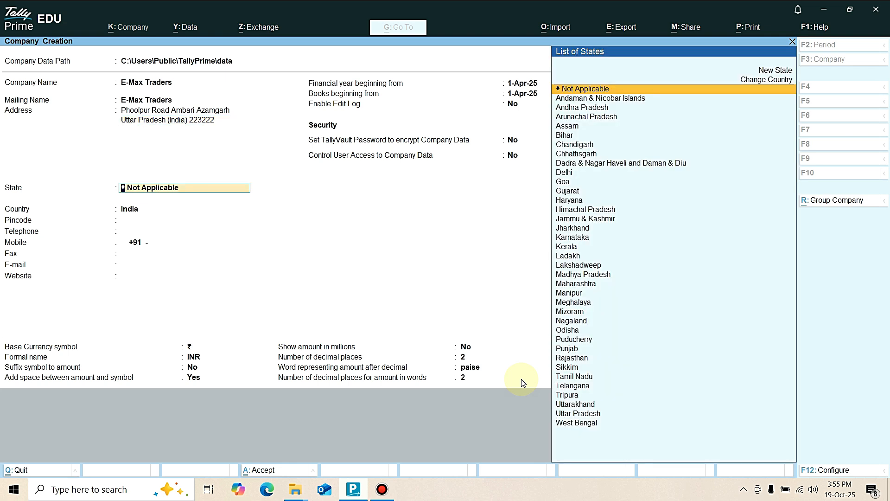
Set the company's state to Uttar Pradesh and enter its postal pincode.
text(U)
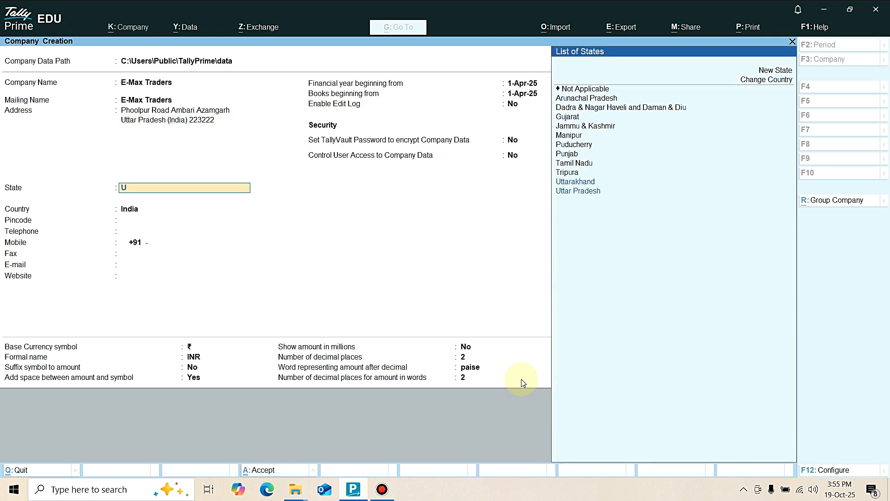
key(Down)
key(Return)
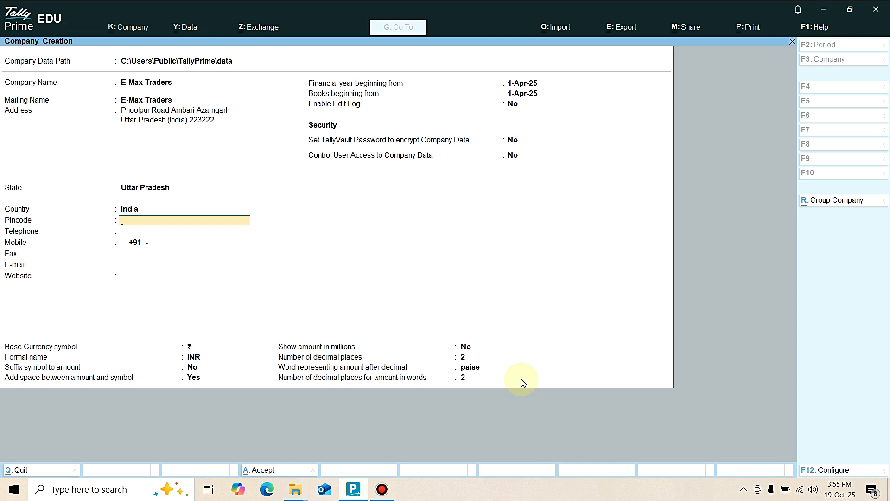
text(223222)
key(Return)
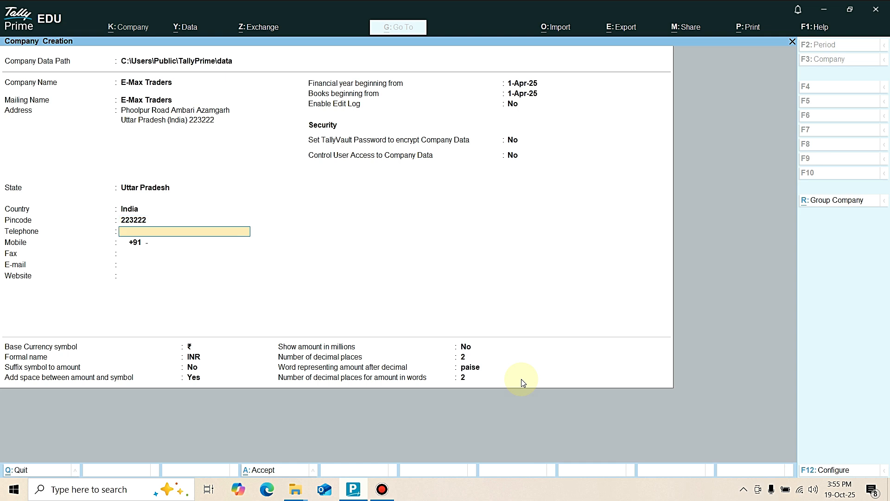
Leave the contact fields blank, keep the default financial year, security and currency settings, and create the company.
key(Return)
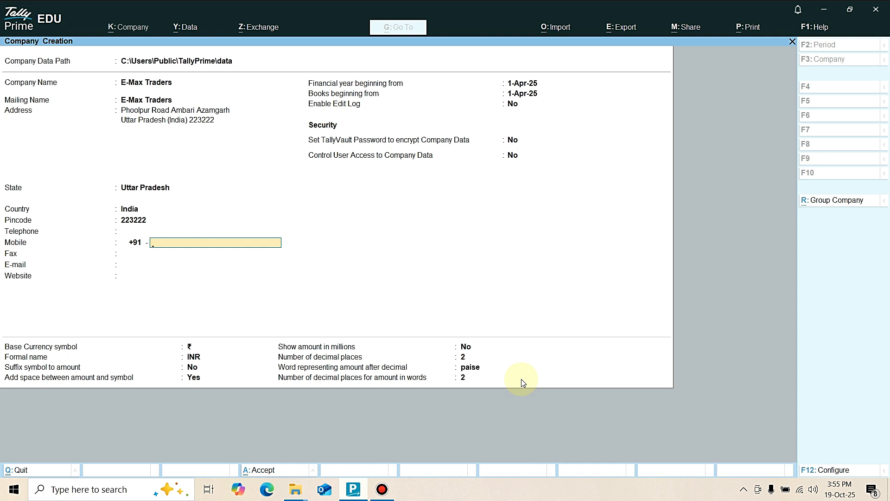
key(Return)
key(Return)
key(Return)
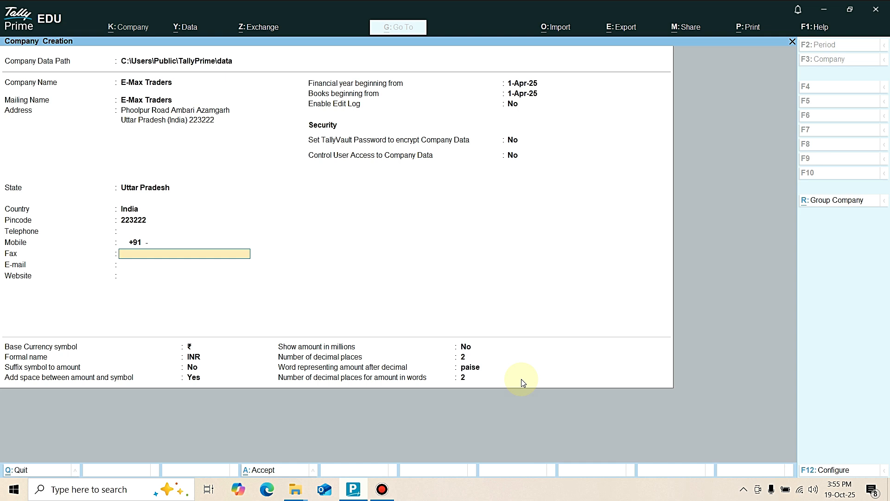
key(Return)
key(Return)
key(Return)
key(Return)
key(Return)
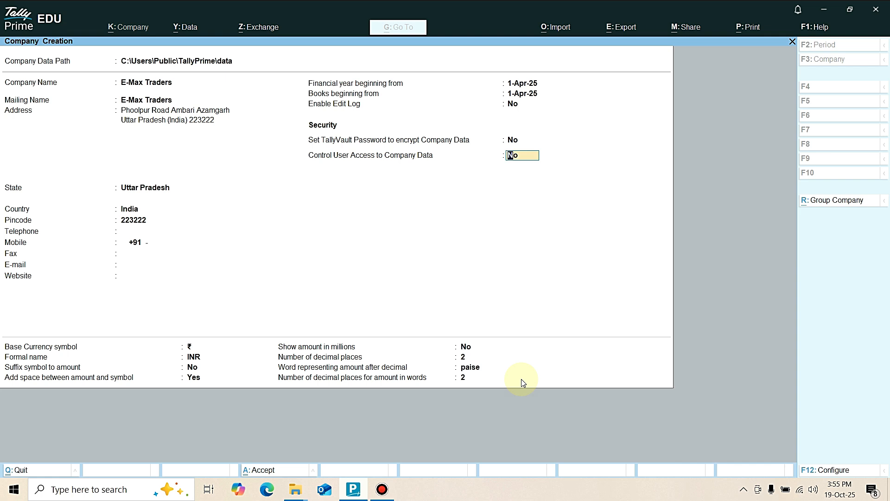
key(Return)
key(Return)
key(Return)
key(Return)
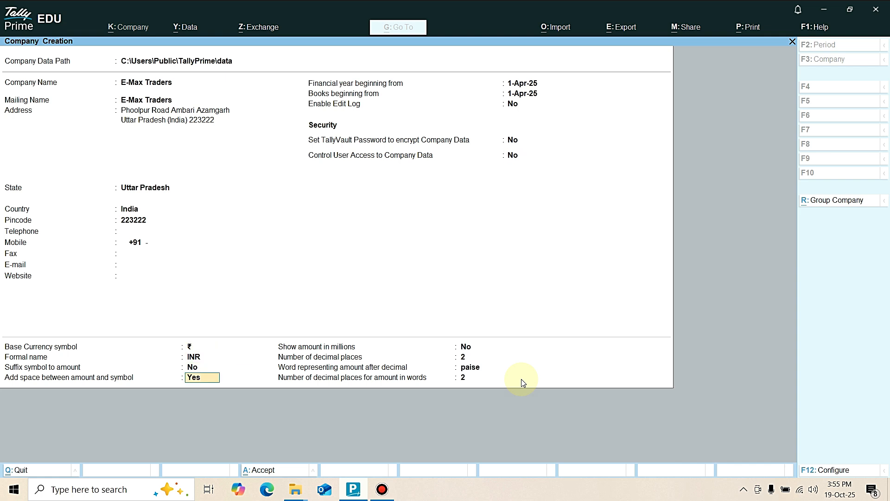
key(Return)
key(Return)
key(Return)
key(Return)
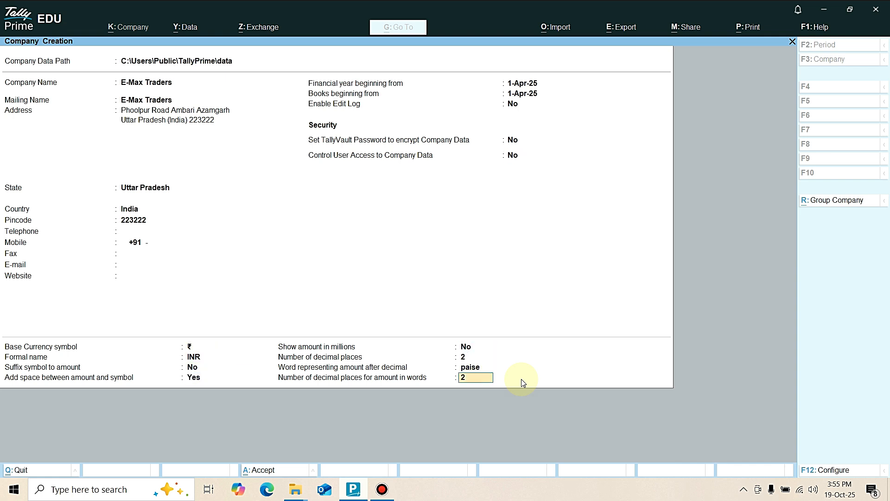
key(Return)
key(Return)
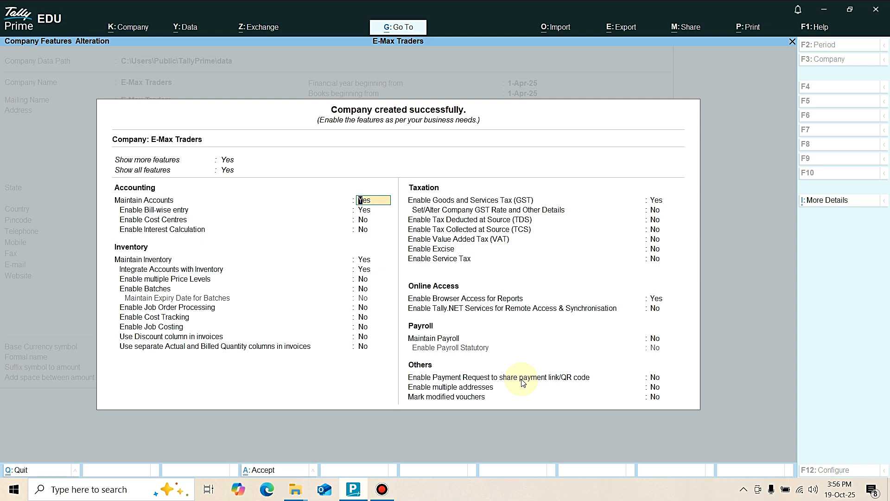
Set Enable Goods and Services Tax (GST) to No in the company features and save them.
key(Down)
key(Down)
key(Down)
key(Down)
key(Down)
key(Down)
key(Down)
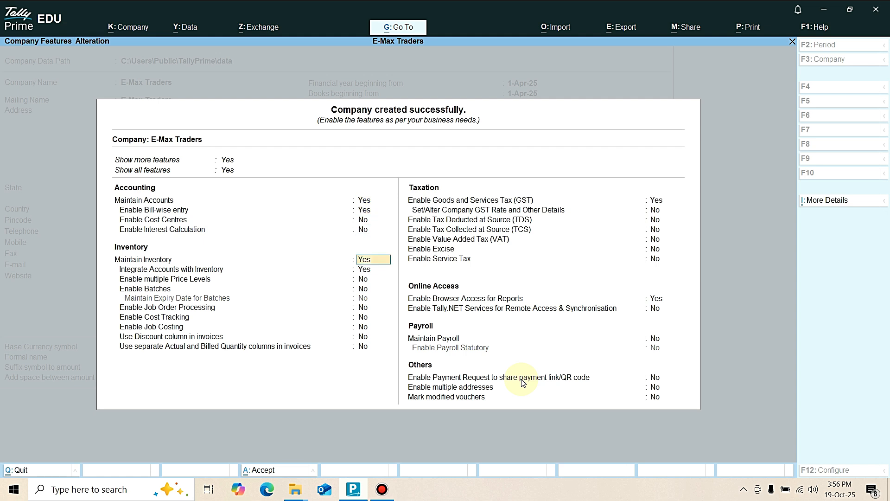
key(Down)
key(Down)
key(Down)
key(Down)
key(Down)
key(Down)
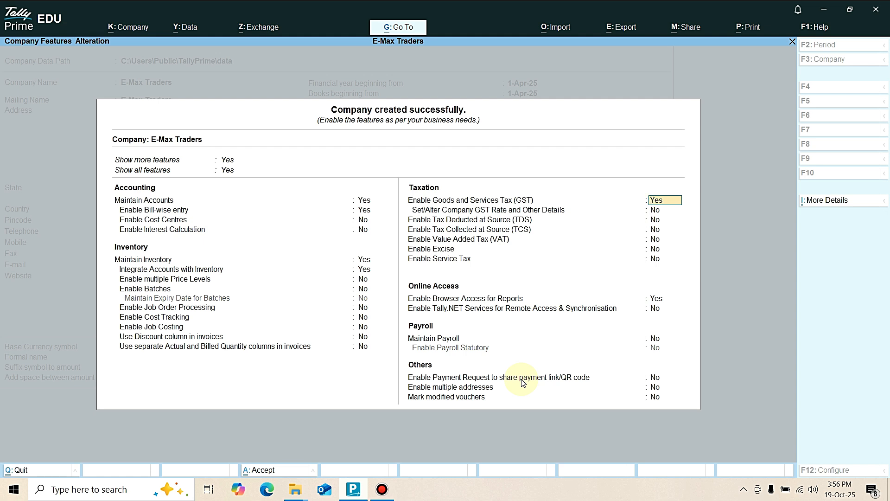
key(n)
key(Return)
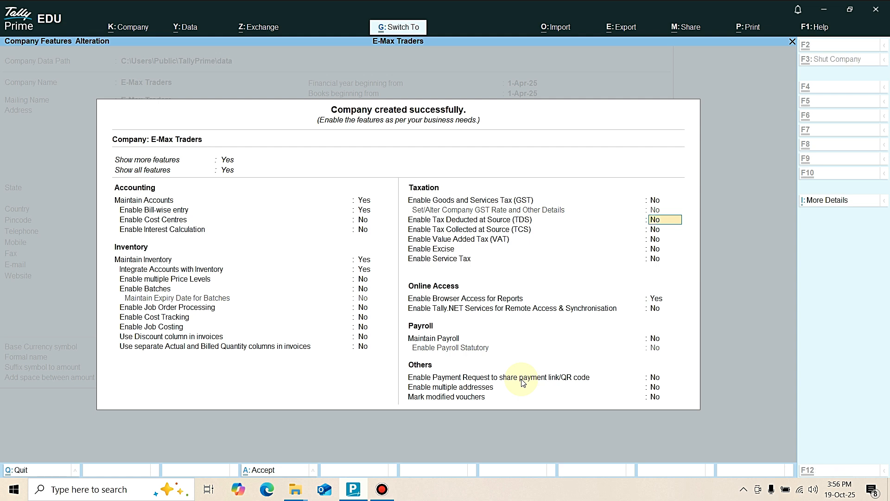
key(ctrl+a)
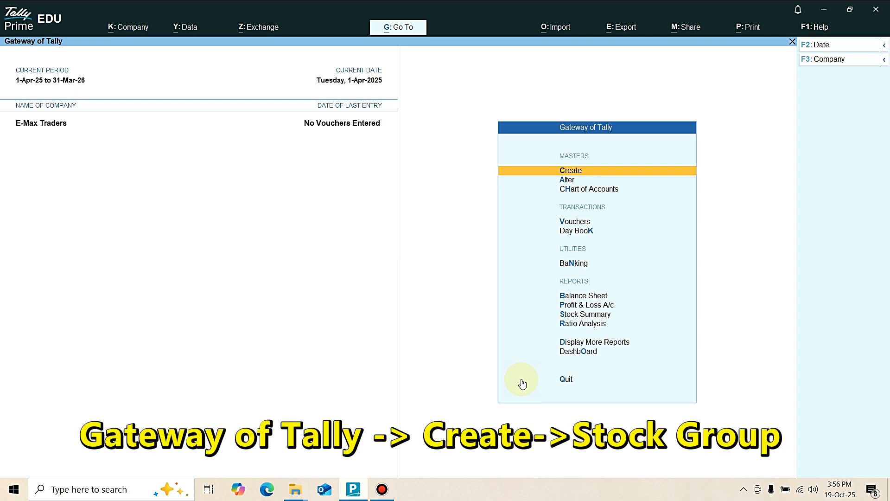
Open the creation form for a new stock group under the inventory masters.
key(Return)
key(Down)
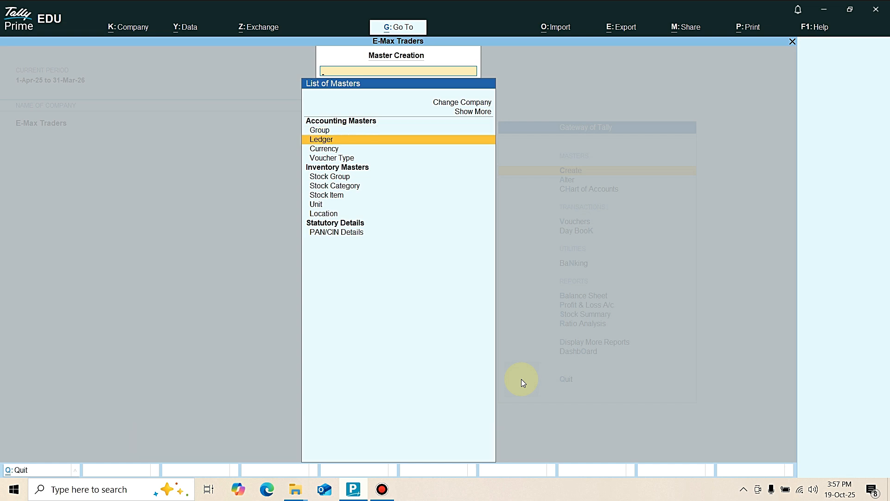
key(Down)
key(Down)
key(Down)
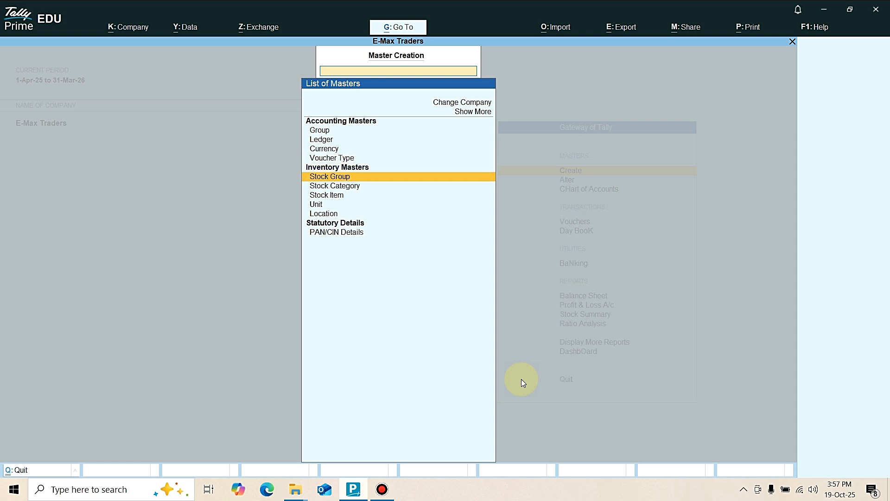
key(Return)
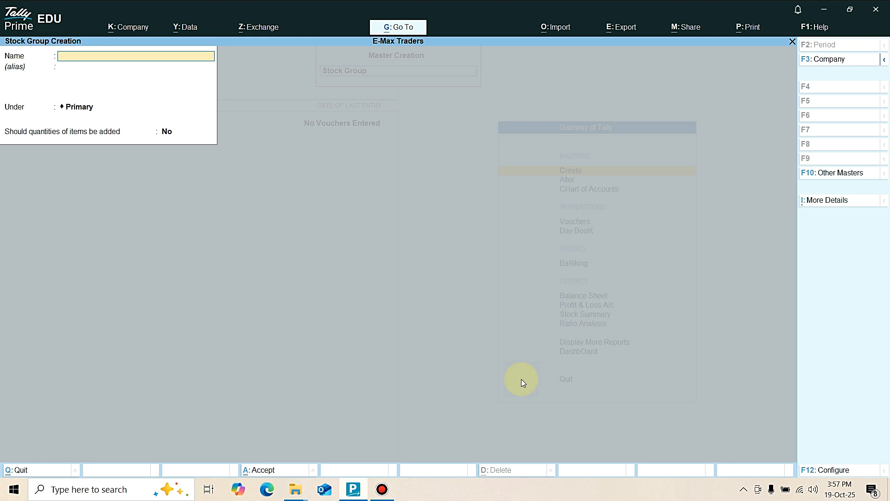
Create the stock group Computer Hardware under Primary, with quantities of items added set to Yes.
text(Computer Hardware)
key(Return)
key(Return)
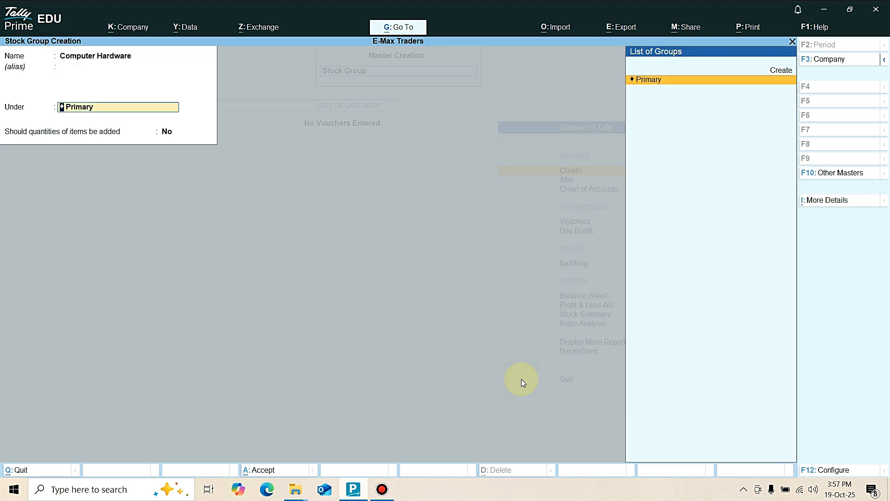
key(Return)
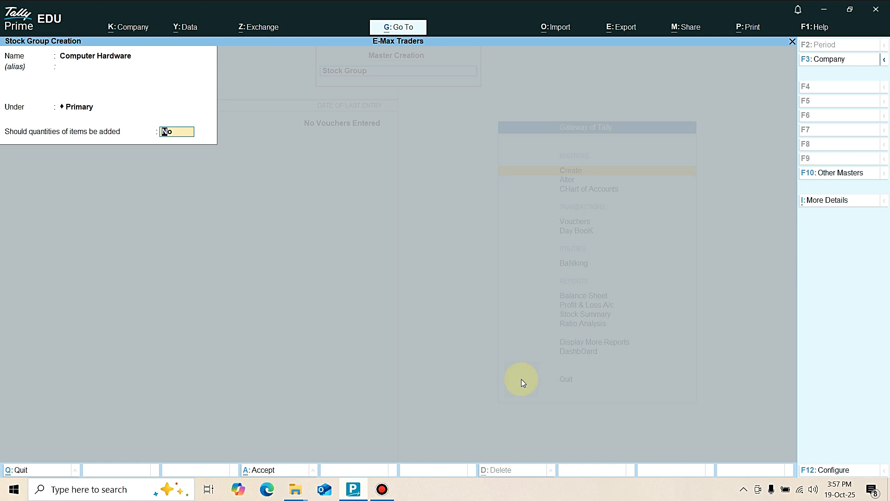
text(y)
key(Return)
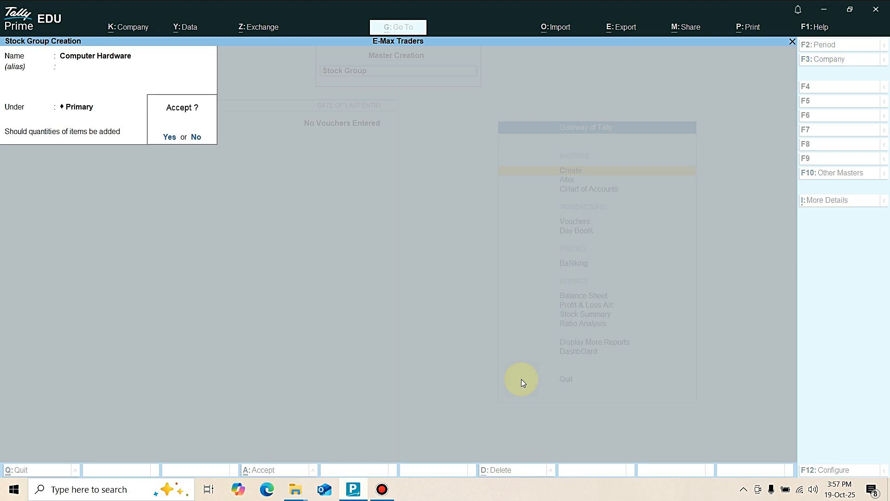
key(Return)
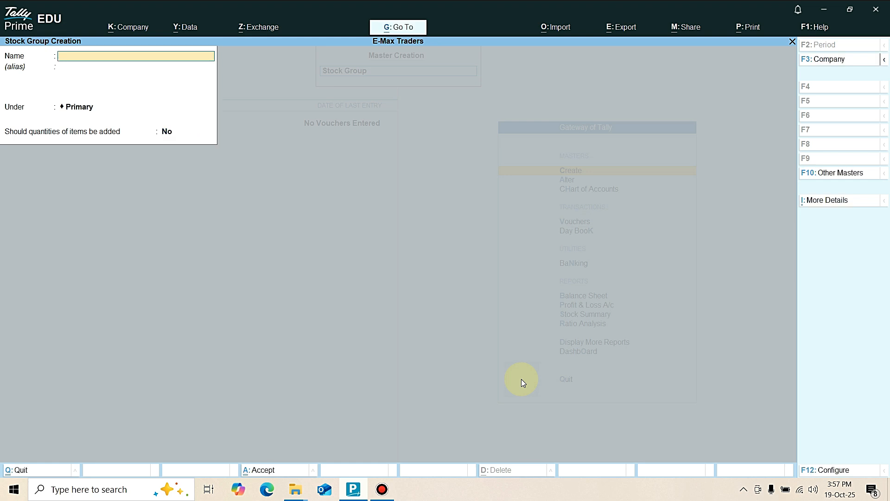
Create the stock group Software under Primary with item quantities added, and leave stock group creation.
text(Software)
key(Return)
key(Return)
key(Return)
text(y)
key(Return)
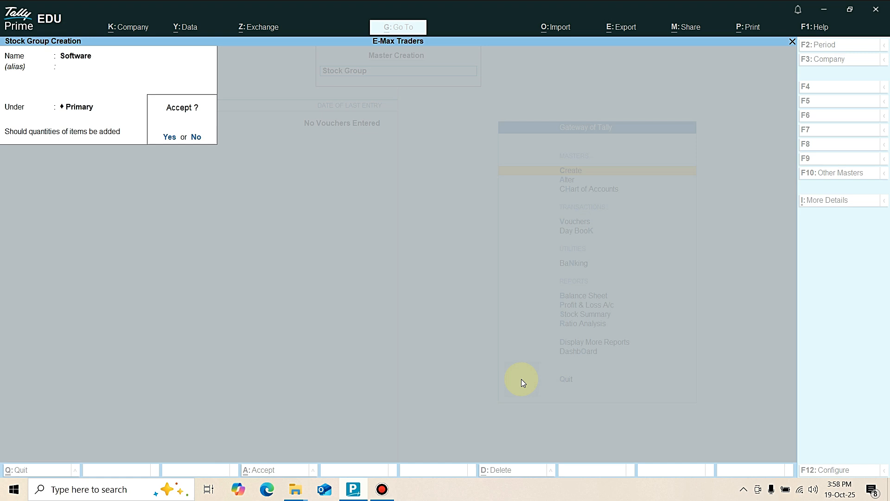
key(Return)
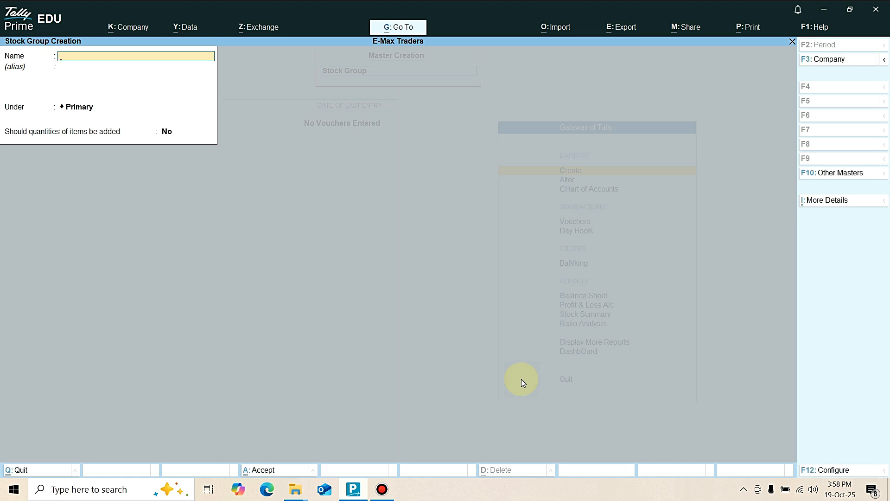
key(Escape)
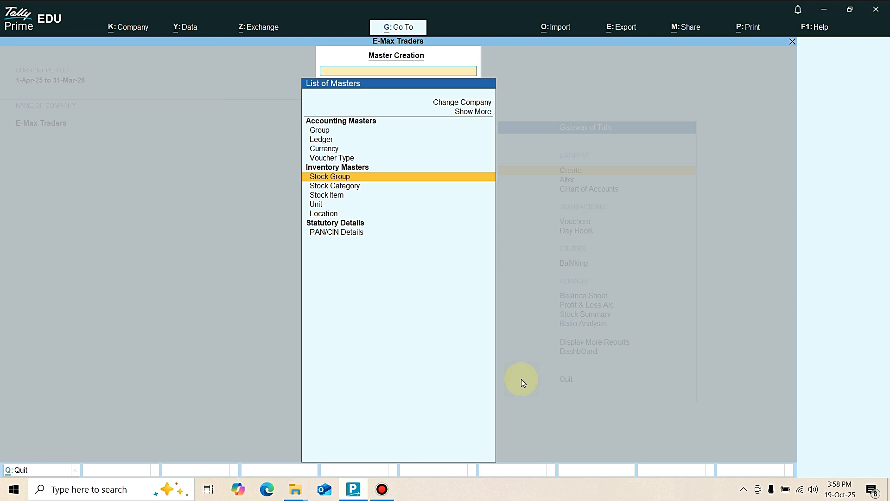
Create a simple unit of measure with symbol Nos, formal name Numbers and 0 decimal places.
key(Down)
key(Down)
key(Down)
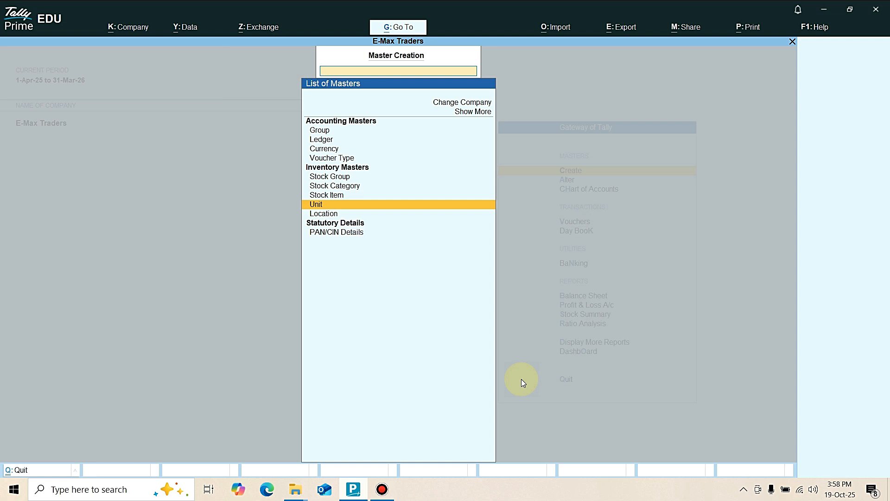
key(Return)
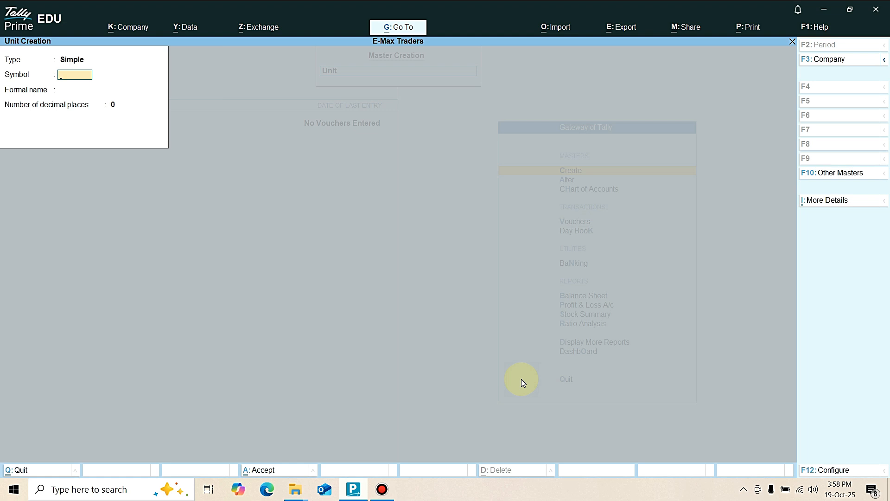
text(Nos)
key(Return)
text(Numb)
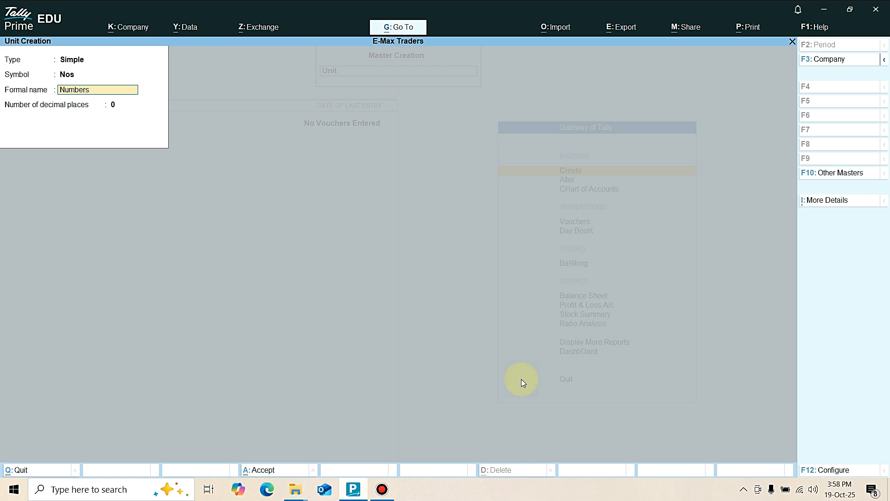
key(Return)
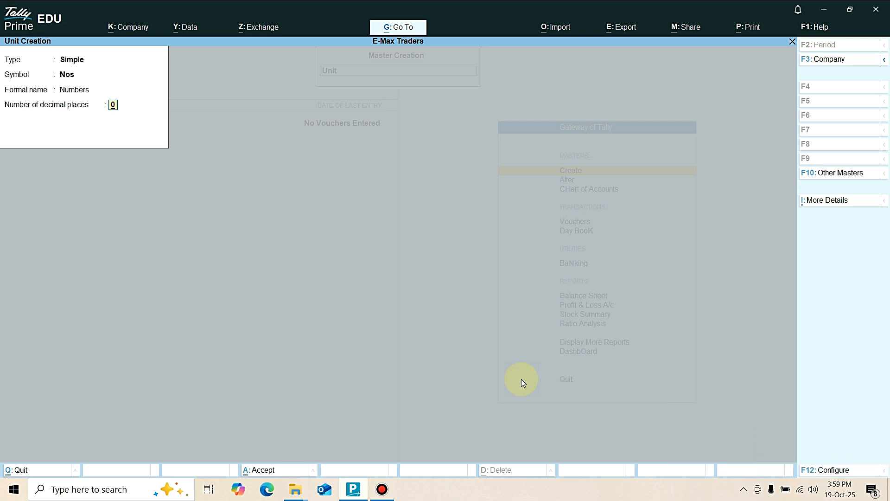
key(Return)
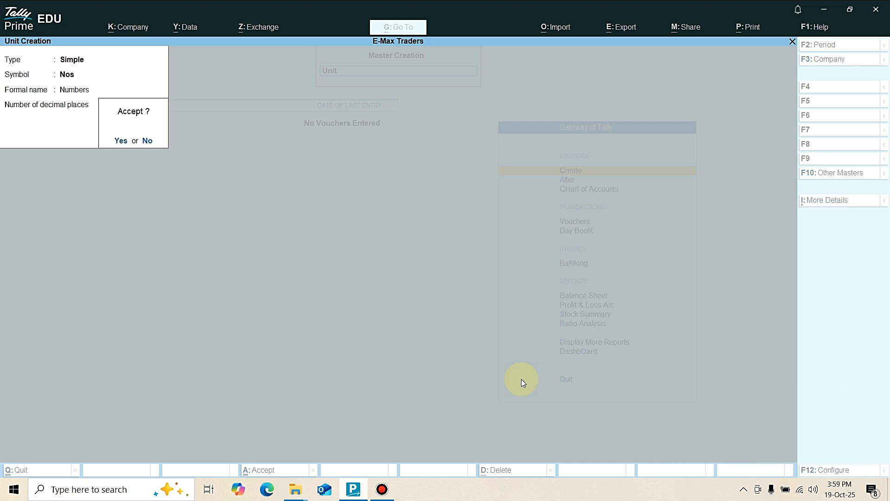
key(Return)
Create a simple unit of measure with symbol Pcs and formal name Peice, and leave unit creation.
text(Pcs)
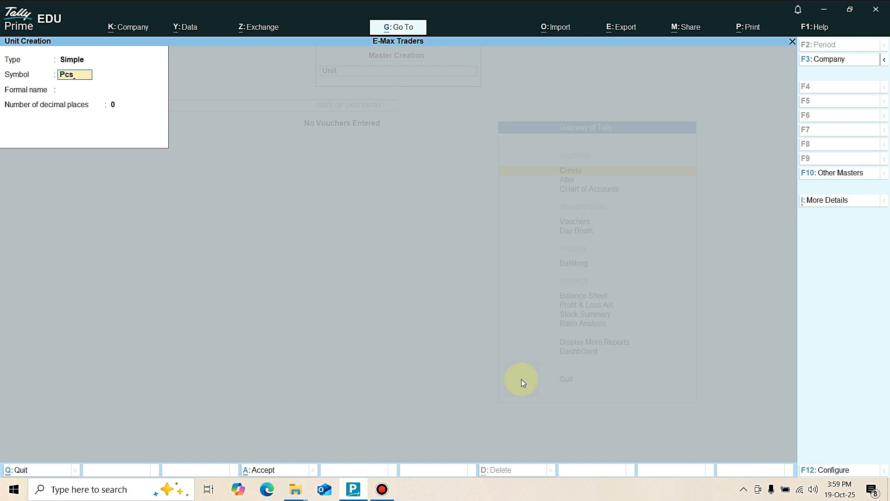
key(Return)
text(Peice)
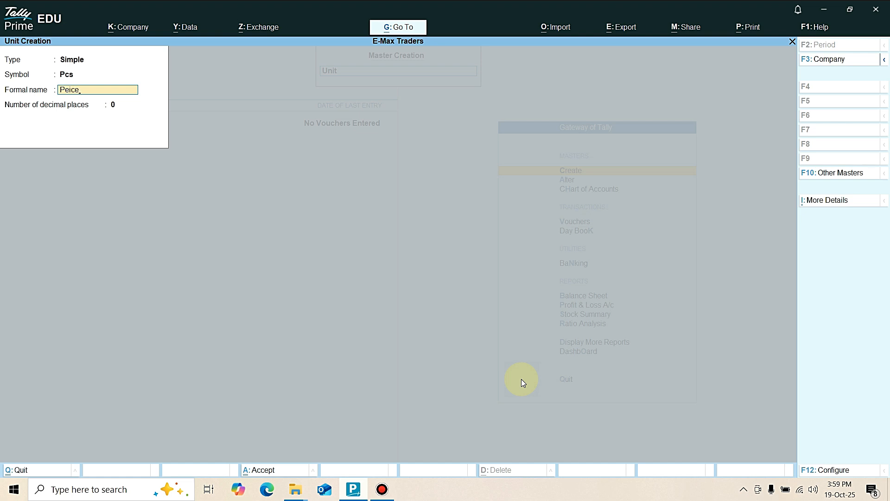
key(Return)
key(Return)
key(Return)
key(Escape)
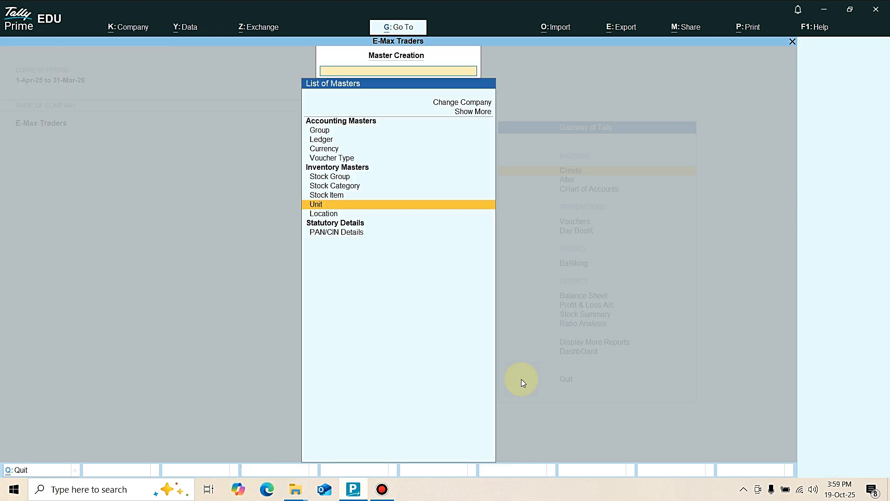
Start a new stock item named Mouse under the Computer Hardware group, with Pcs as its unit.
key(Up)
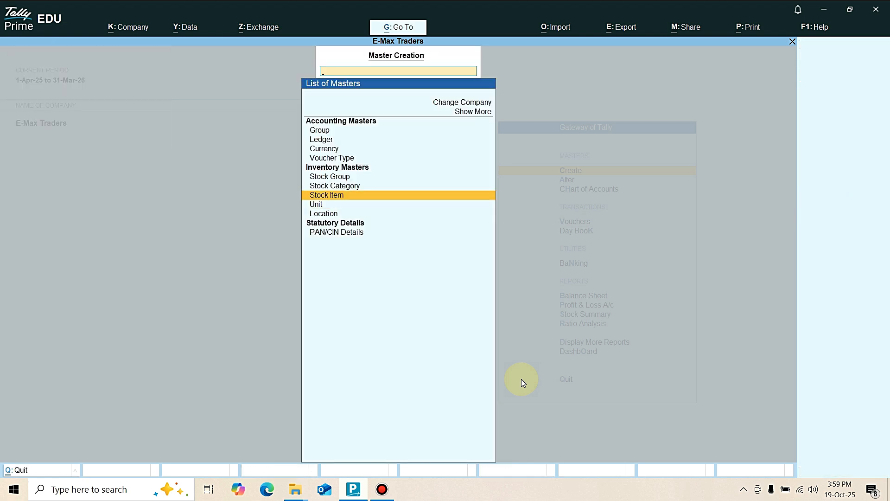
key(Return)
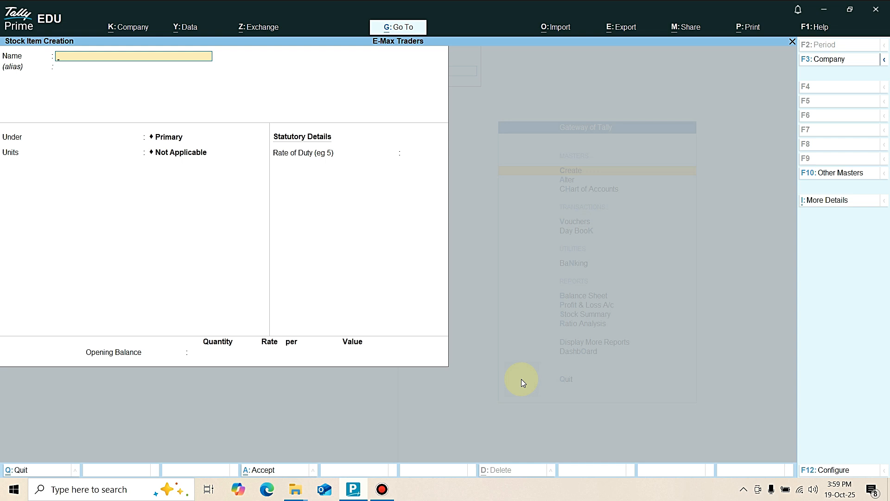
text(Mouse)
key(Return)
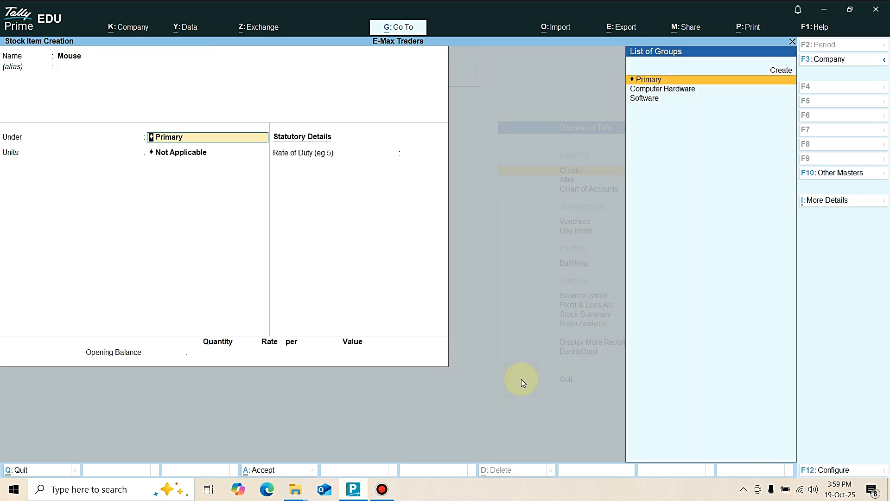
key(Down)
key(Return)
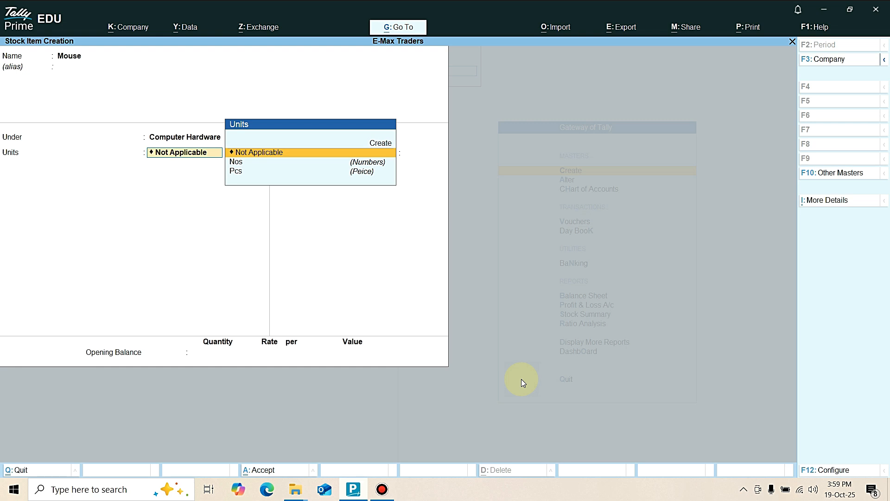
key(Down)
key(Down)
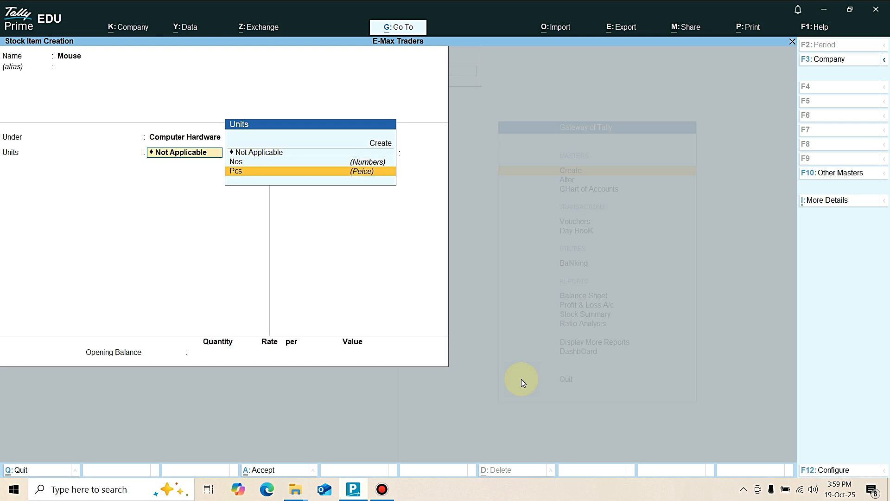
key(Up)
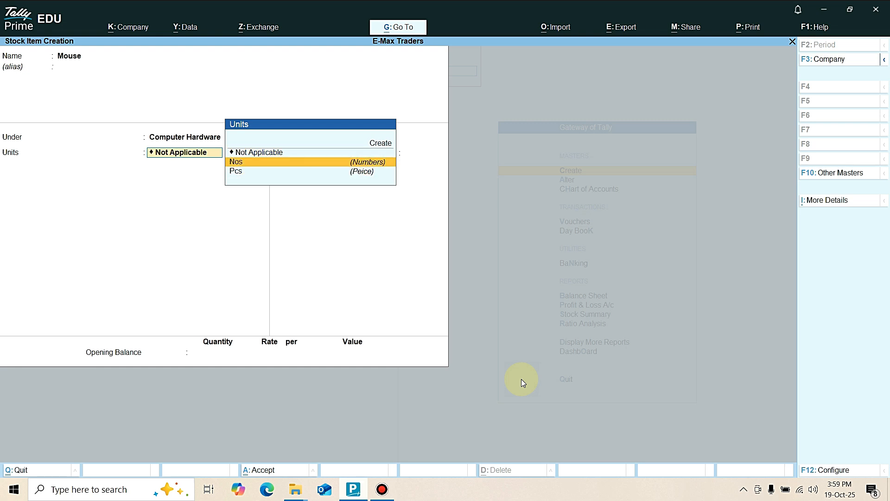
key(Down)
key(Return)
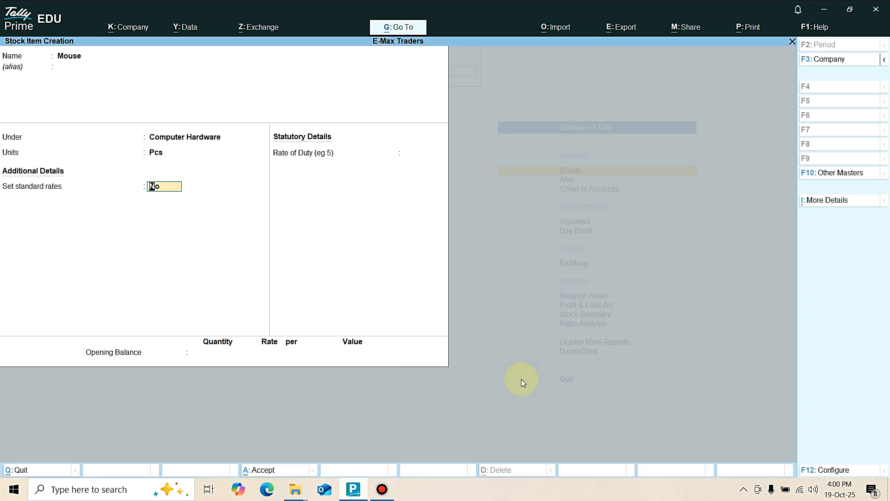
Check the stock item configuration, enable standard rates for Mouse and set its standard cost to 250 per Pcs from 1-Apr-25.
key(F12)
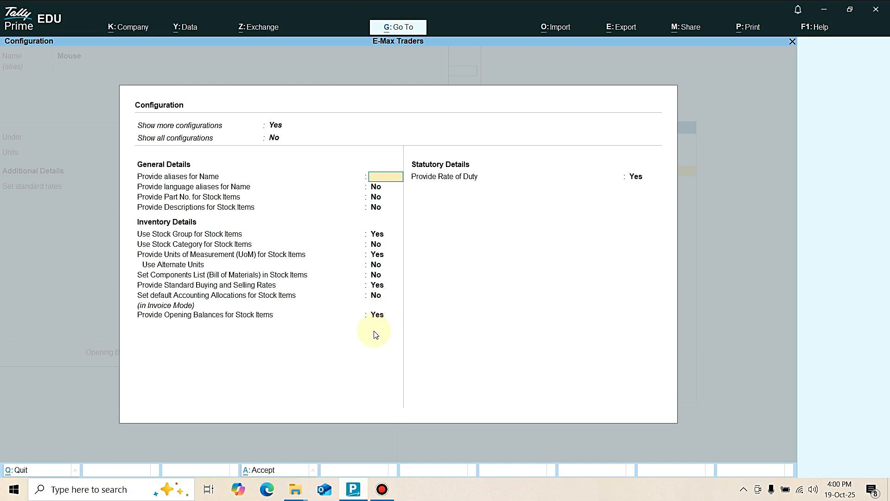
key(ctrl+a)
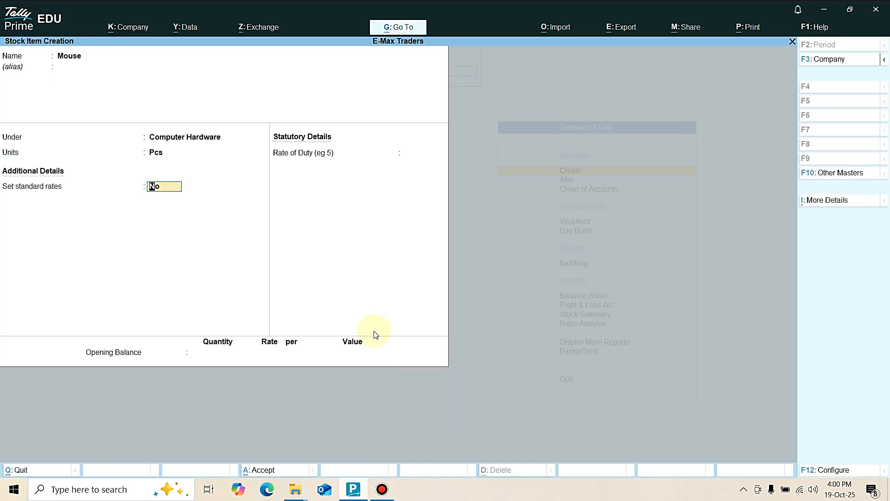
text(y)
key(Return)
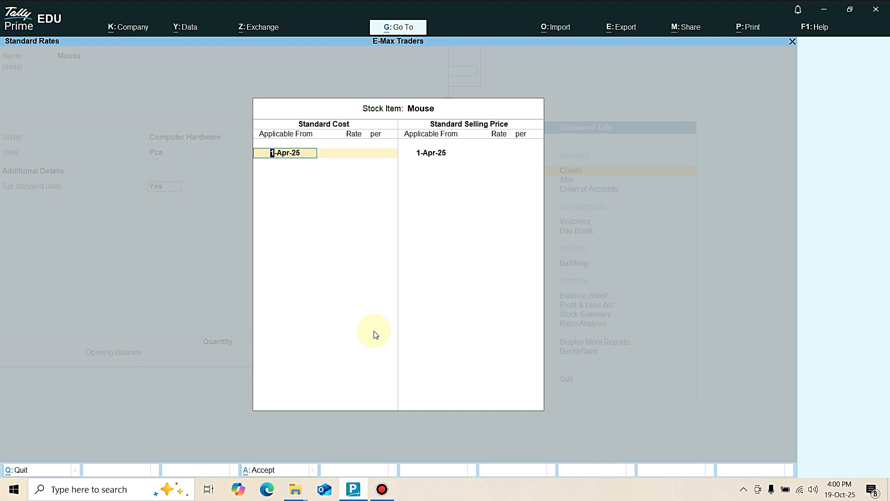
key(Return)
text(250)
key(Return)
key(Return)
key(Return)
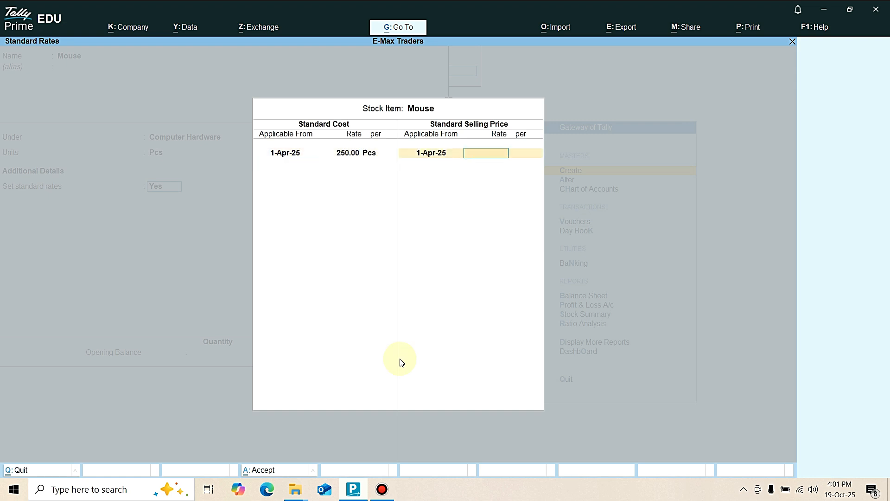
Set the standard selling price of Mouse to 380 per Pcs from 1-Apr-25 and save the item without an opening balance.
text(380)
key(Return)
key(Return)
key(Return)
Start the stock item Keyboard under the Computer Hardware group, with Pcs as its unit.
key(Return)
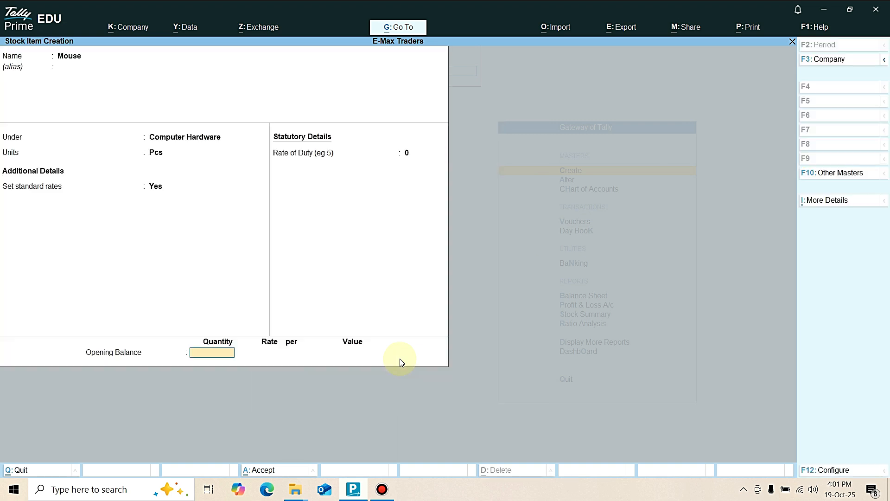
key(Return)
text(Keyboard)
key(Return)
key(Return)
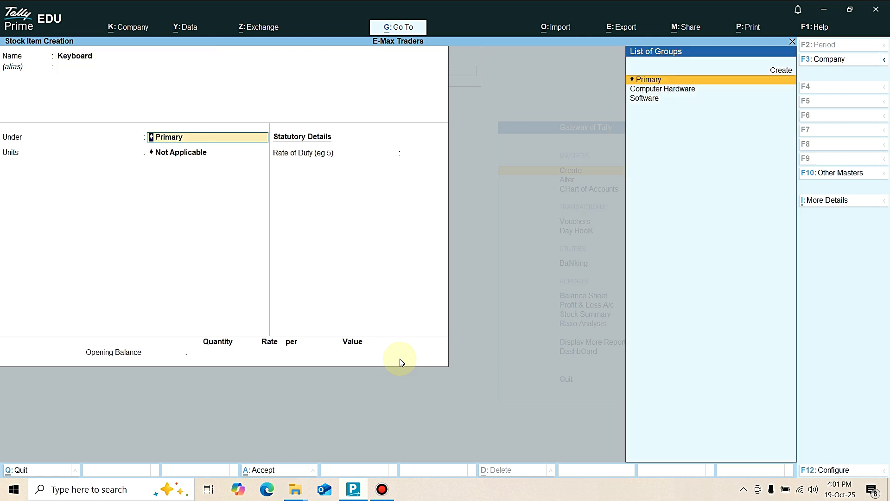
key(Down)
key(Return)
key(Down)
key(Down)
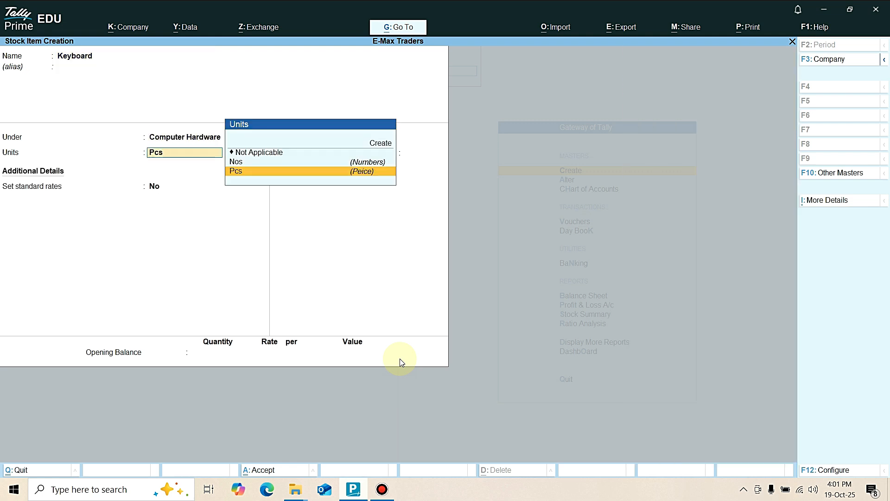
key(Return)
Enable standard rates for Keyboard and set its standard cost to 450 per Pcs from 1-Apr-25.
key(y)
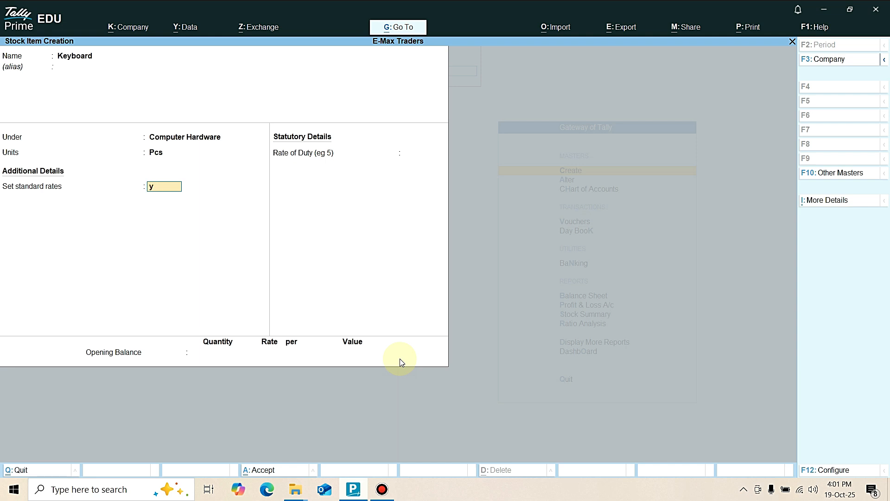
key(Return)
text(450)
key(Return)
key(Return)
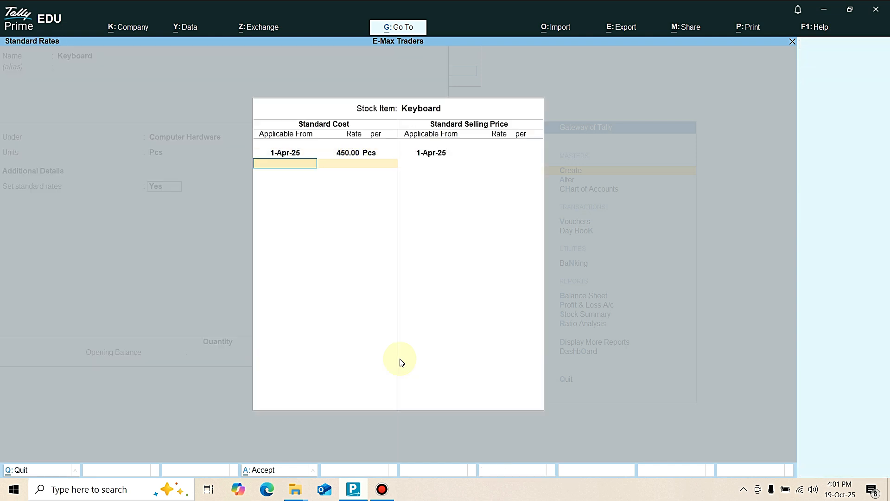
key(Return)
Set the standard selling price of Keyboard to 700 and save the item without an opening balance.
text(700)
key(Return)
key(Return)
key(Return)
key(Return)
key(Return)
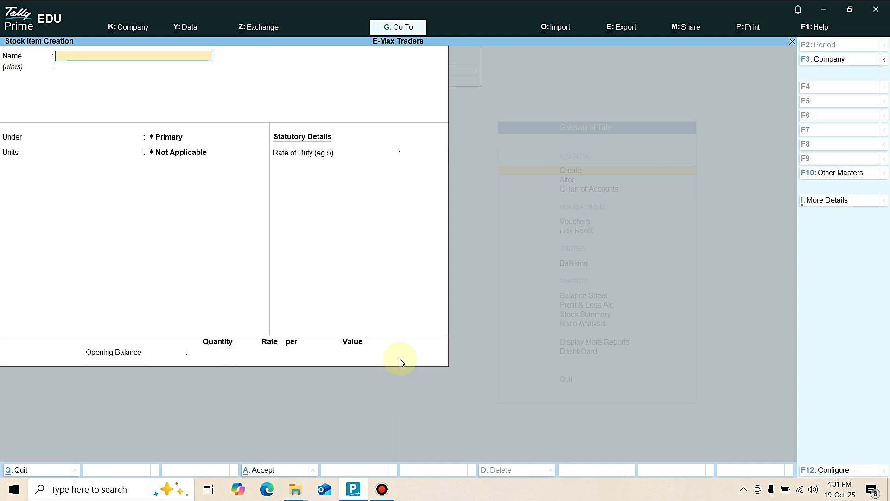
text(Printer)
key(F12)
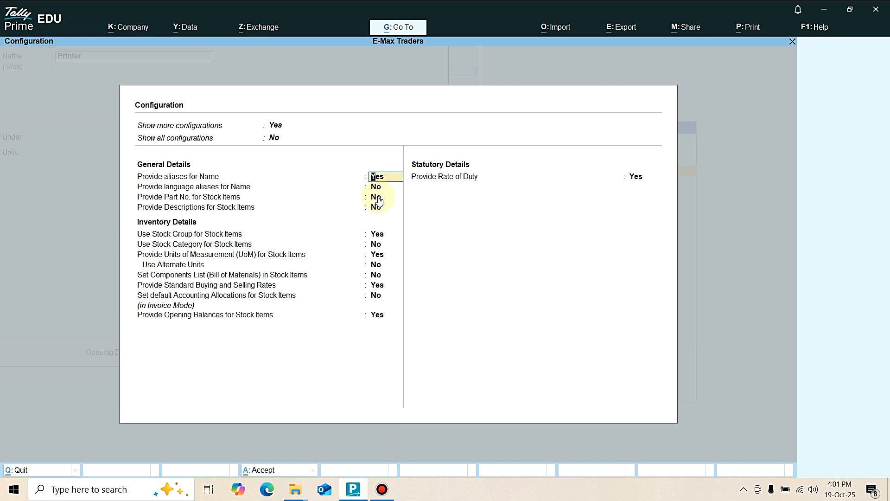
key(BackSpace)
key(Escape)
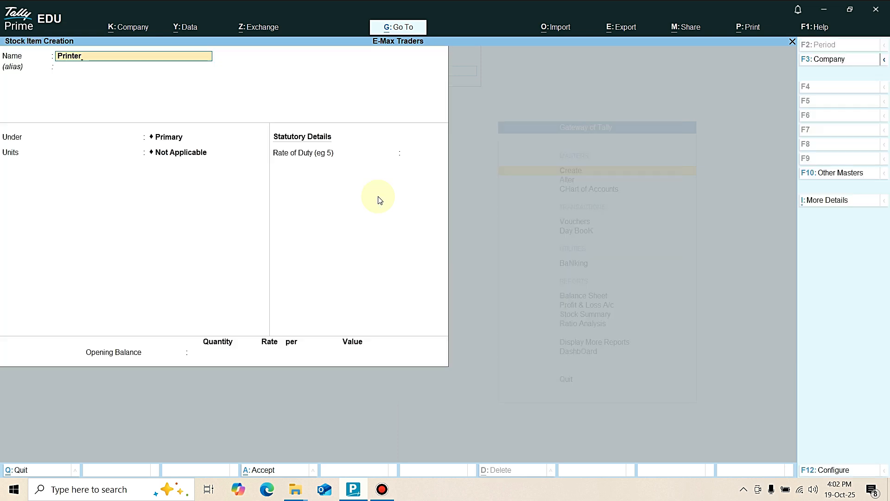
Name the new stock item Canon 2010 and place it under Computer Hardware with Pcs as its unit.
key(Return)
key(BackSpace)
text(Canon 2020)
key(BackSpace)
key(BackSpace)
text(1)
key(Return)
key(Down)
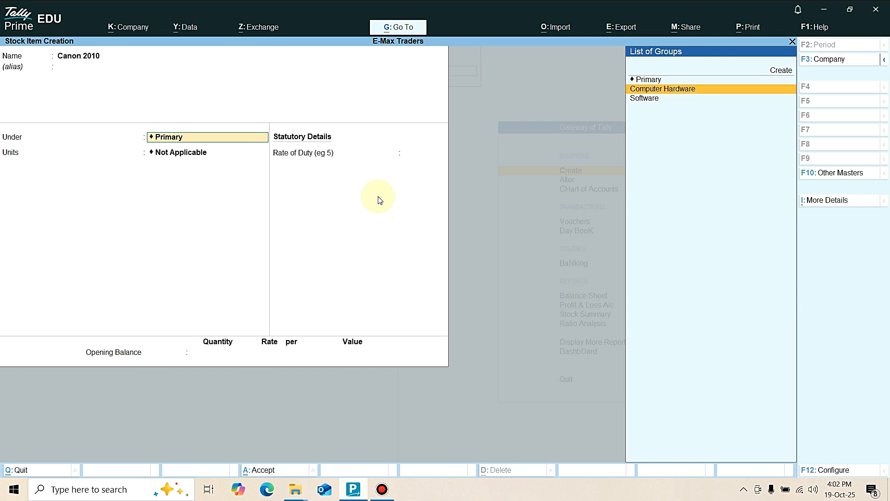
key(Return)
key(Return)
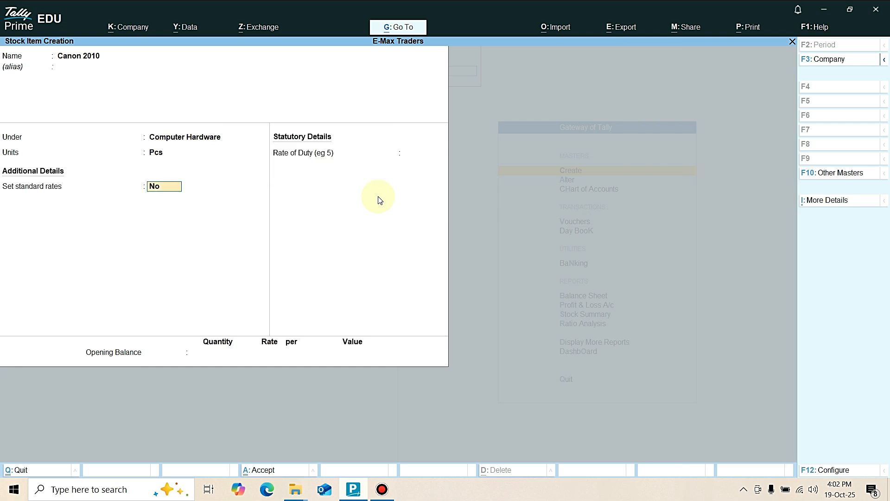
Enable standard rates for Canon 2010 and set its standard cost to 8,500 per Pcs from 1-Apr-25.
key(y)
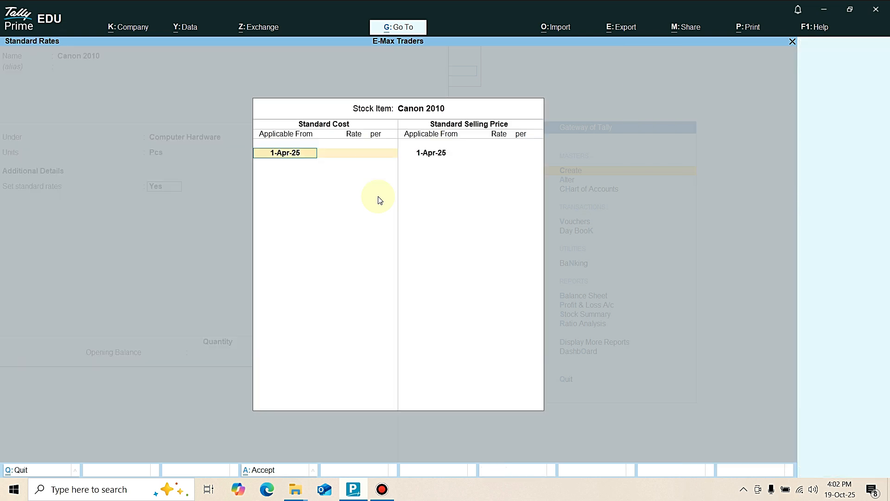
key(Return)
text(8500)
key(Return)
key(Return)
key(Return)
Set the standard selling price of Canon 2010 to 11,500 per Pcs and save the item without an opening balance.
text(11500)
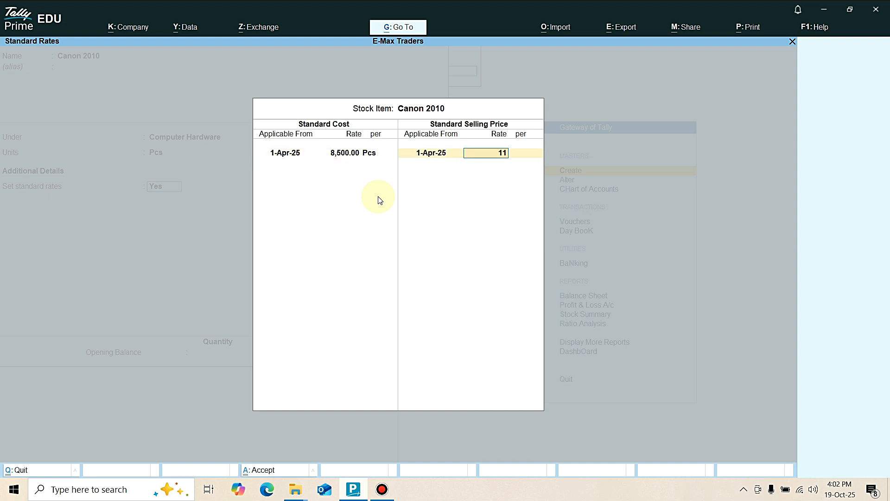
key(Return)
key(Return)
key(Return)
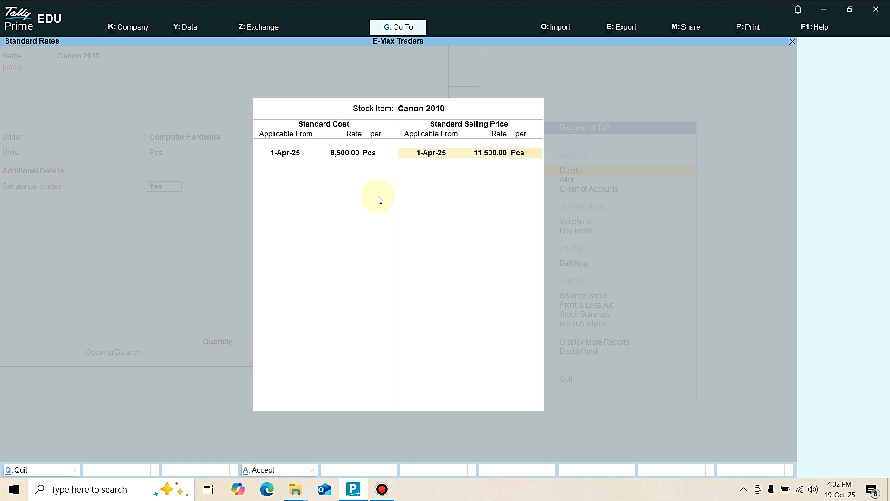
key(Return)
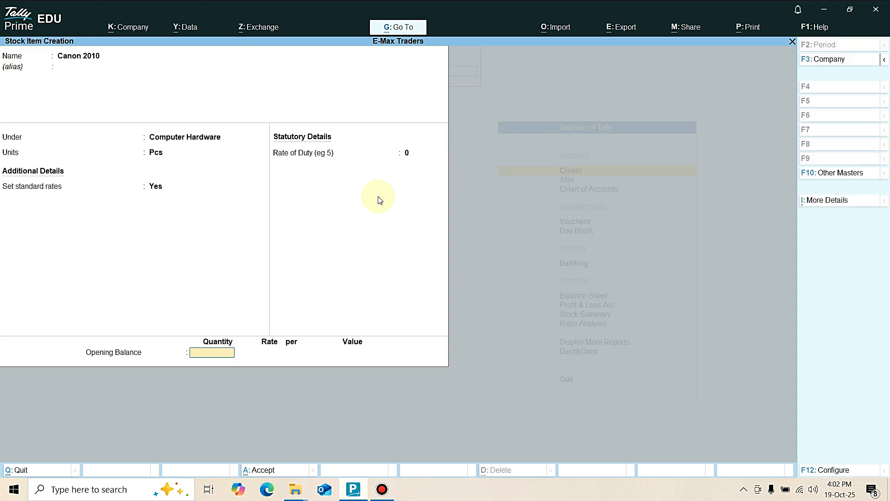
key(Return)
key(Return)
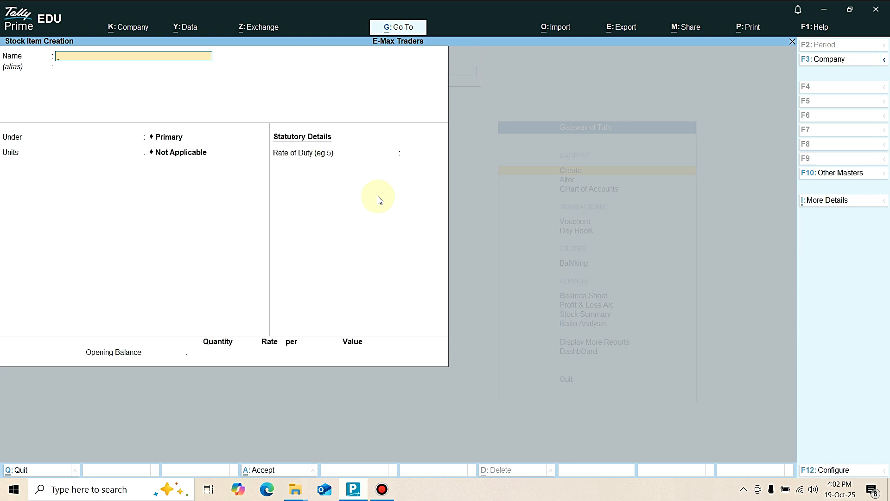
Name the new stock item MS Office 2024 and place it under Software with Pcs as its unit.
text(MS Office 202)
key(Return)
key(Down)
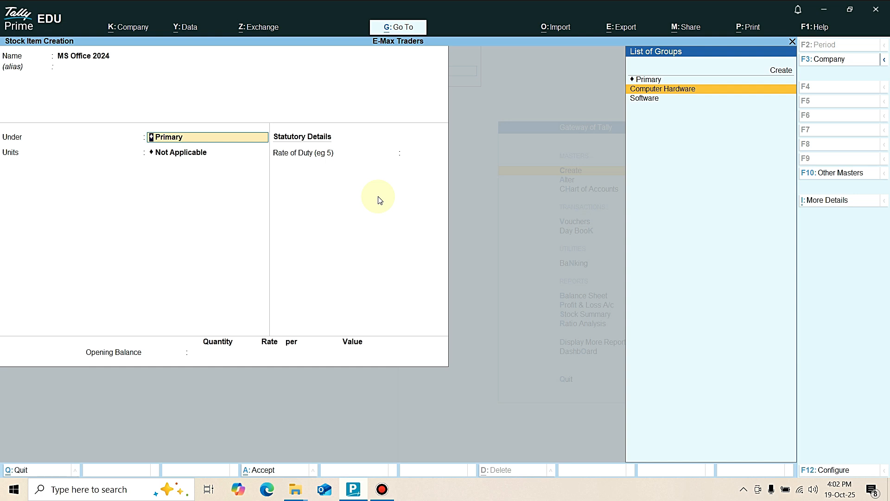
key(Down)
key(Return)
key(Down)
key(Down)
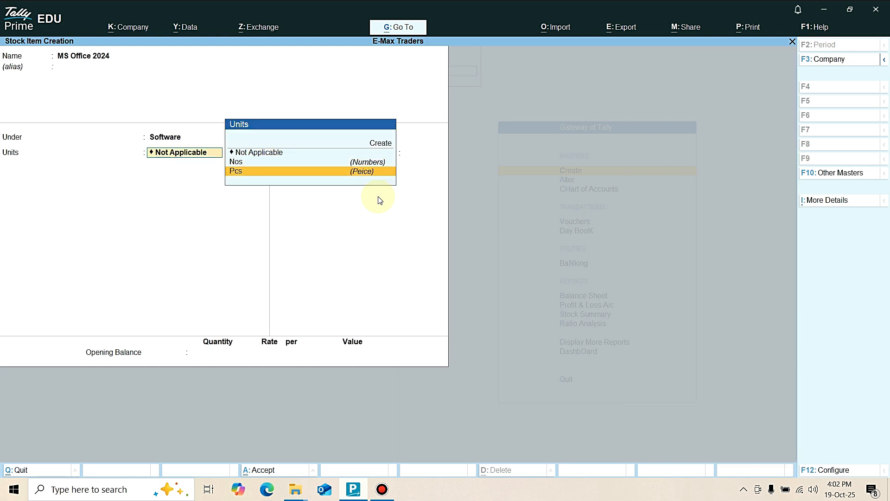
key(Return)
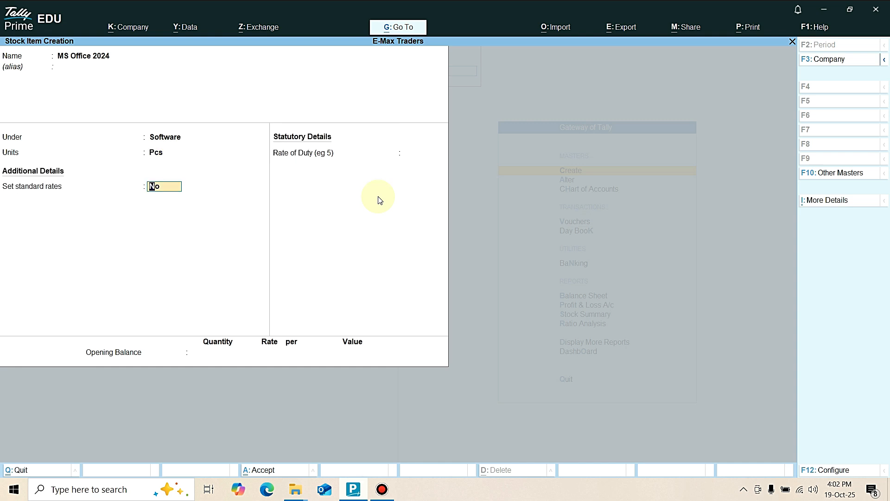
Enable standard rates for MS Office 2024 and set its standard cost to 7,000 per Pcs from 1-Apr-25.
text(y)
key(Return)
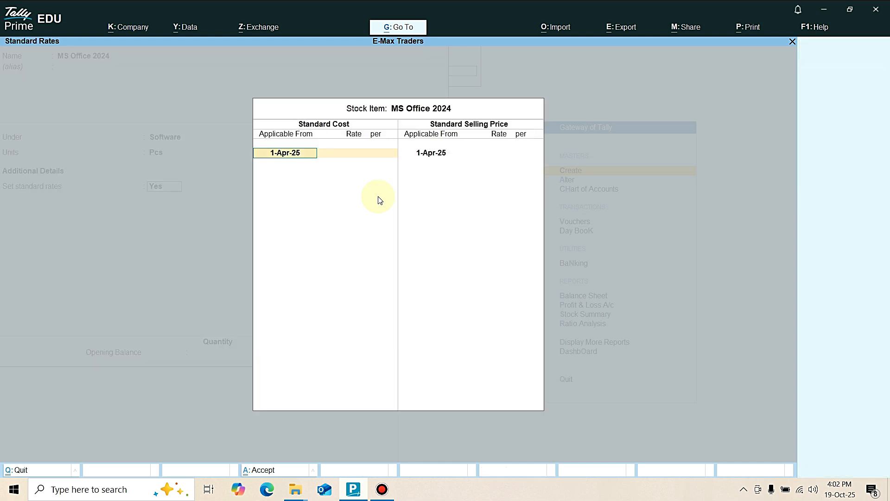
key(Return)
text(7000)
key(Return)
key(Return)
key(Return)
key(Return)
Set the standard selling price of MS Office 2024 to 9,500 from 1-Apr-25 and save the item without an opening balance.
text(9500)
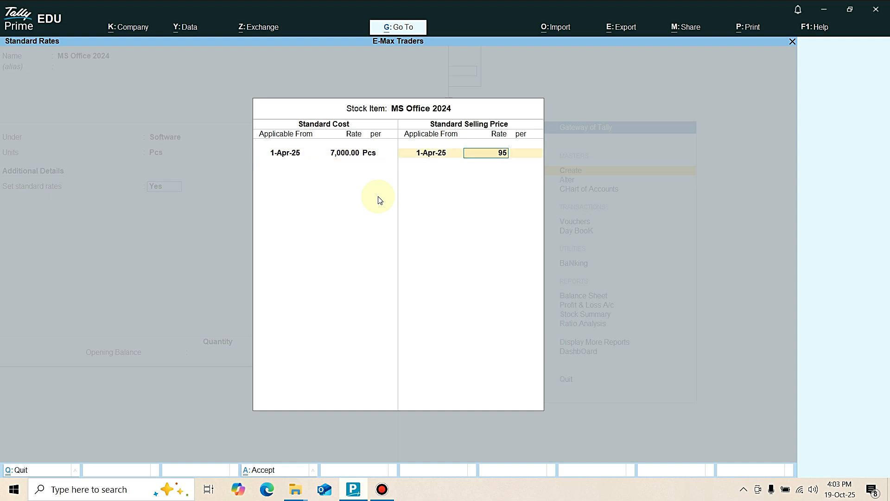
key(Return)
key(Return)
key(Return)
key(Return)
key(Return)
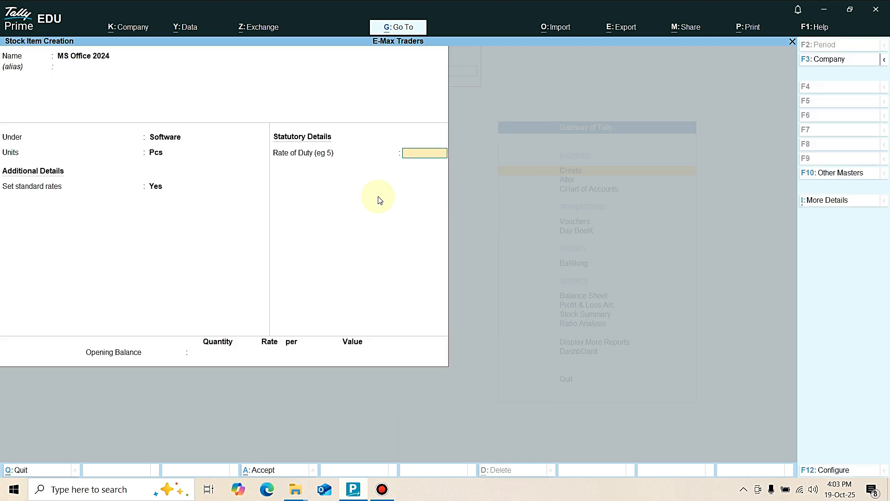
Name the new stock item Tally Prime 6.2 and place it under Software with Pcs as its unit.
key(Return)
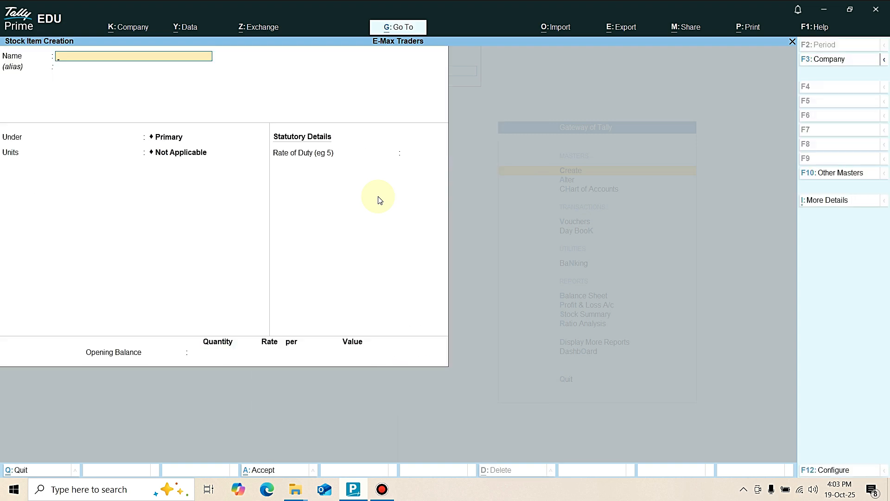
text(Tally Prime 6.2)
key(Return)
key(Down)
key(Down)
key(Return)
key(Down)
key(Down)
Enable standard rates for Tally Prime 6.2 and set its standard cost to 12,000 per Pcs from 1-Apr-25.
key(Return)
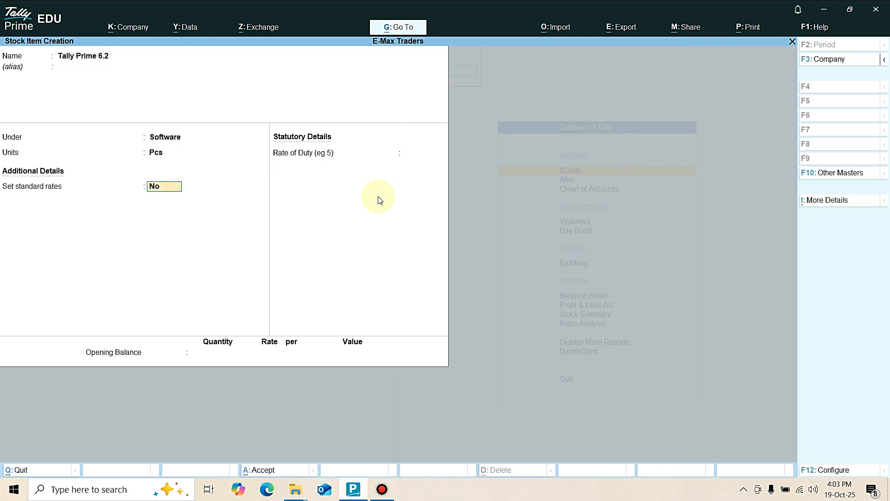
key(y)
key(Return)
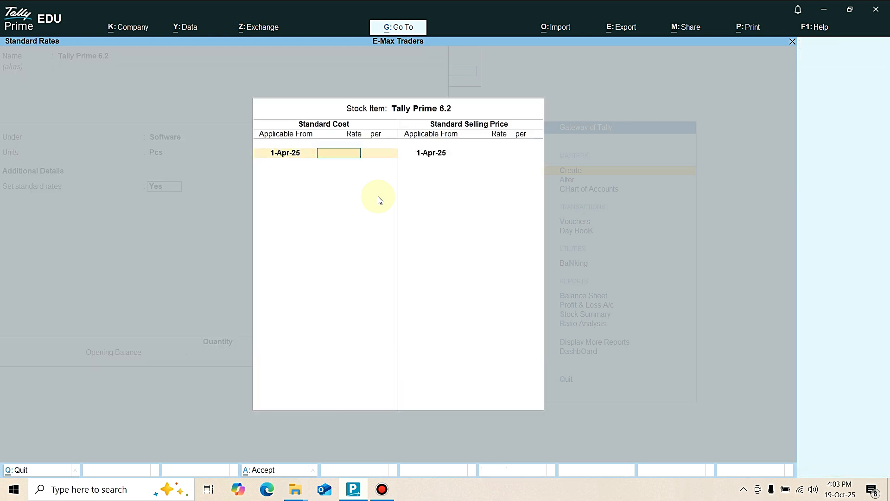
text(12000)
key(Return)
key(Return)
key(Return)
key(Return)
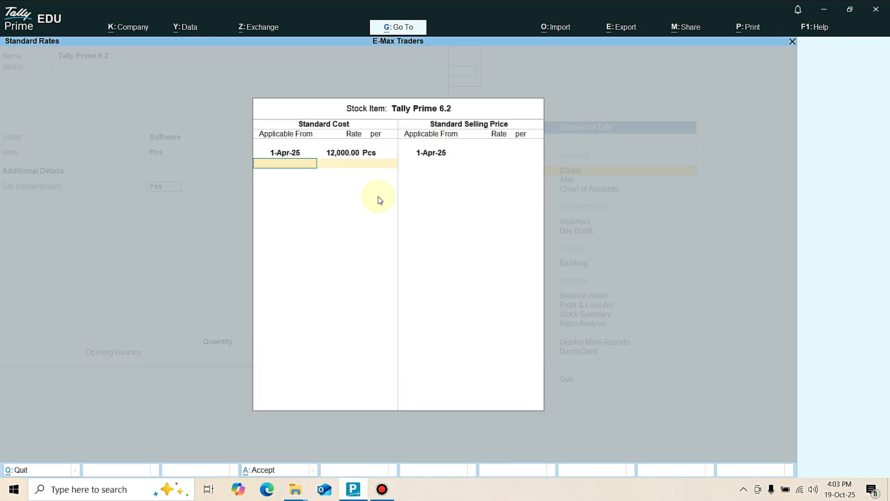
Set the standard selling price of Tally Prime 6.2 to 18,500 and save the item without an opening balance.
text(1)
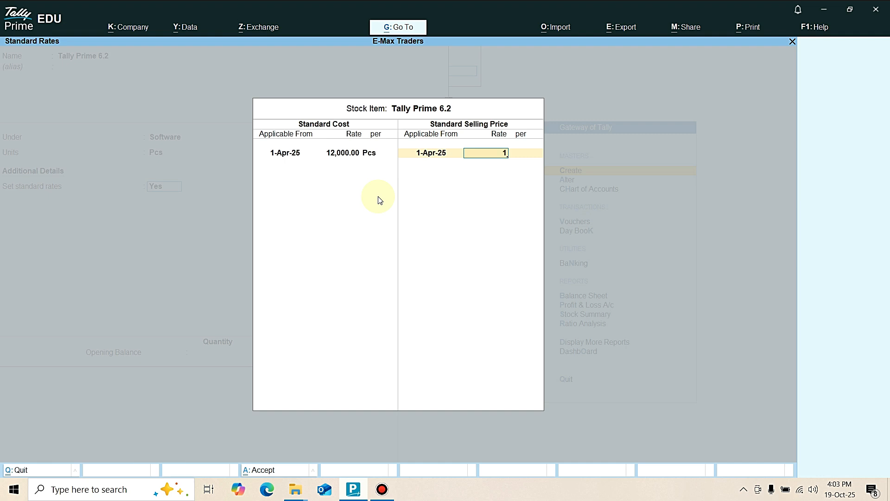
text(8500)
key(Return)
key(Return)
key(Return)
key(Return)
key(Return)
key(Return)
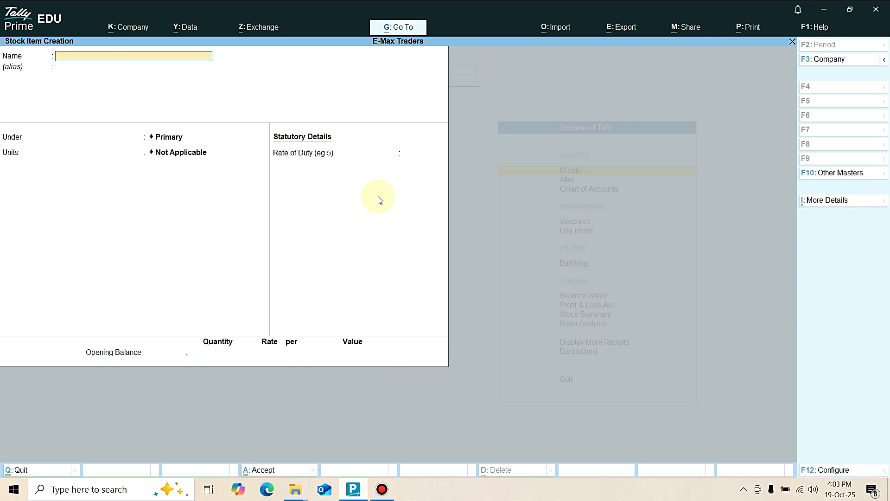
Leave stock item creation and open the creation form for a ledger among the accounting masters.
key(Escape)
key(Return)
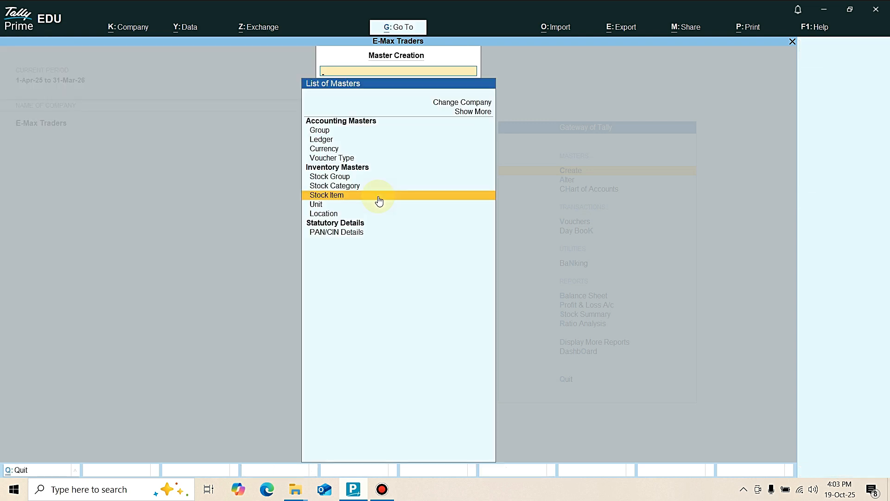
key(Up)
key(Up)
key(Up)
key(Up)
key(Up)
key(Up)
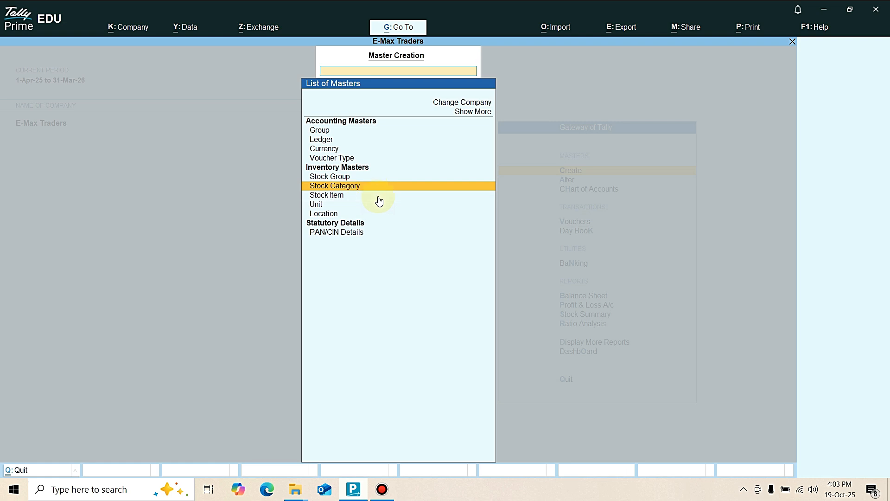
key(Return)
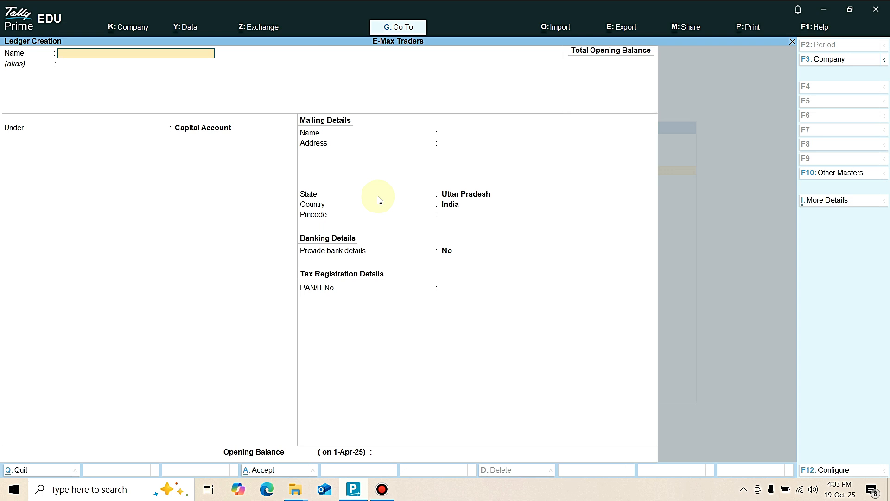
Name the new ledger Nidhi Infotech and place it under Sundry Creditors with the default bill-by-bill settings.
text(Nidhi Infotech)
key(Return)
key(Return)
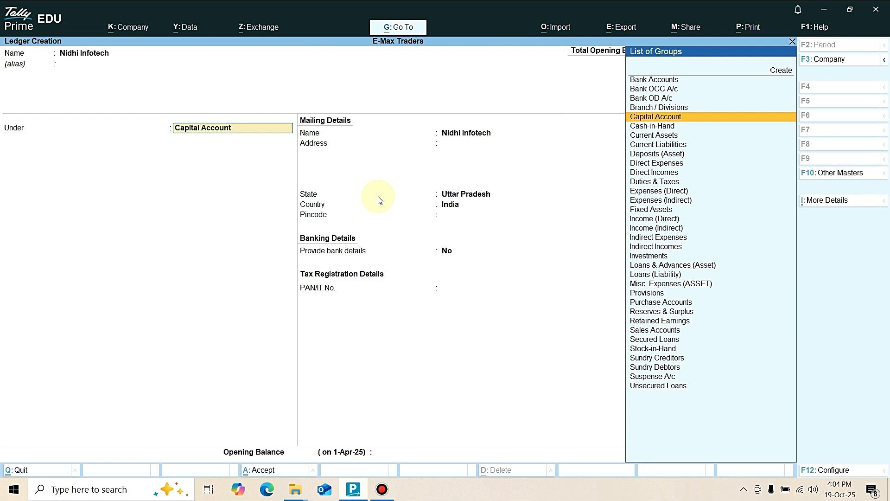
text(Sun)
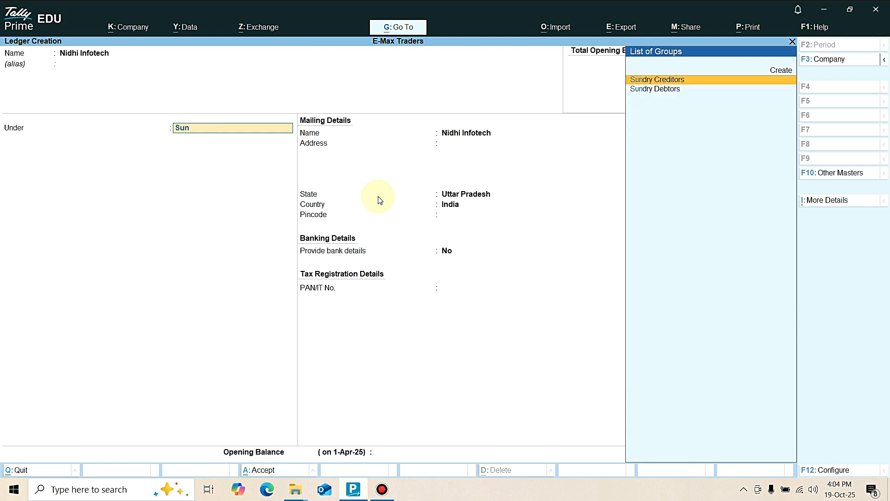
key(Return)
key(Return)
key(Return)
key(Return)
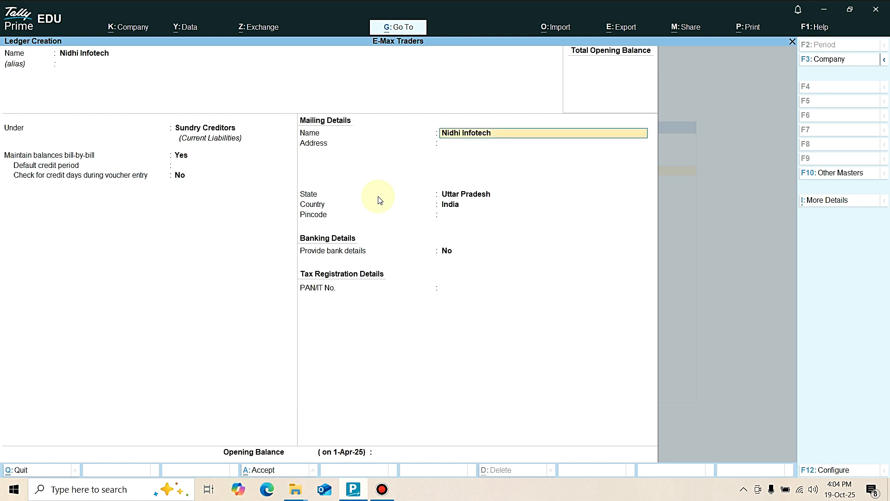
key(Return)
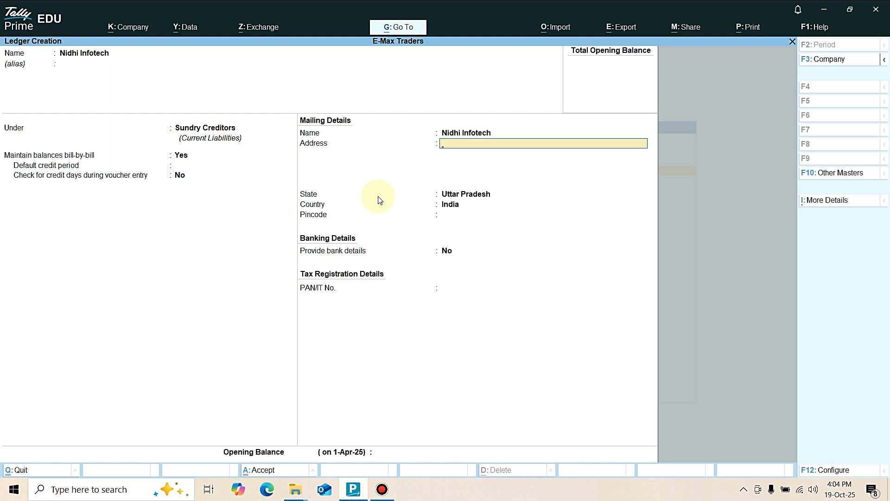
Enter the two-line mailing address of Nidhi Infotech, including state, country and postal code.
text(Shahganj Road Ambari Azam)
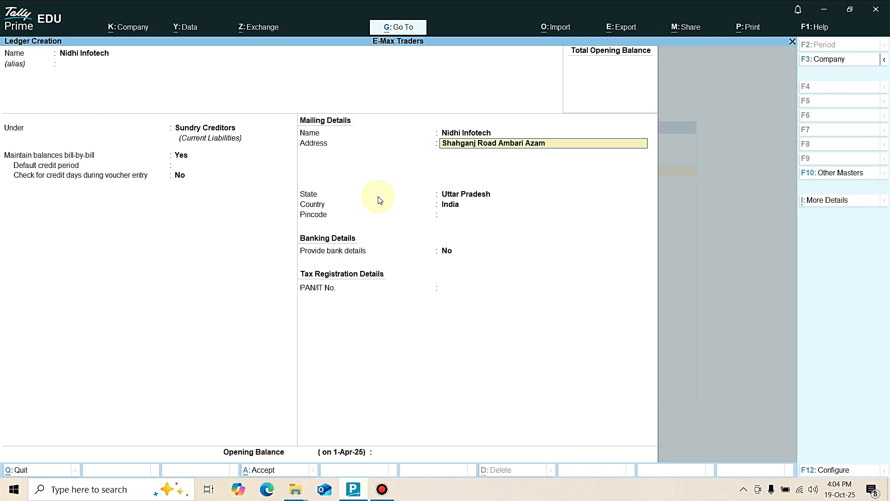
text(garh)
key(Return)
text(Utt)
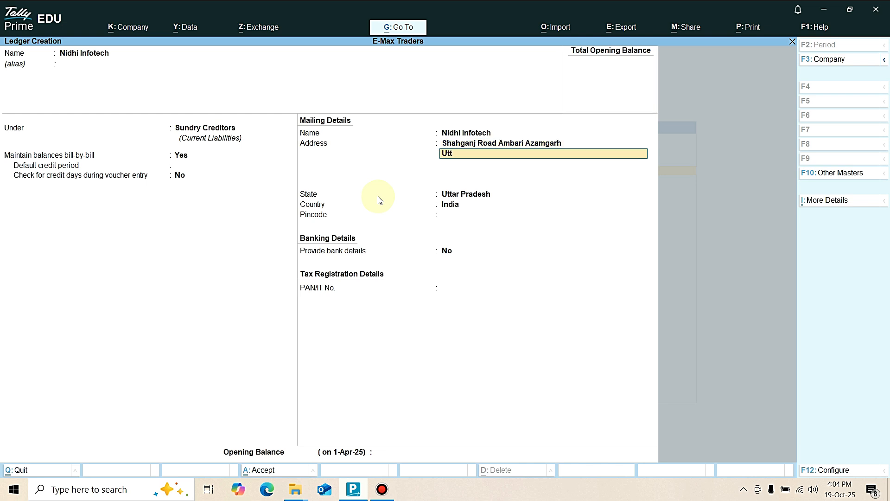
text(ar Pradesh (India)
text(223222)
Keep the default state, country and banking details and save the Nidhi Infotech ledger without an opening balance.
key(Return)
key(Return)
key(Return)
key(Return)
key(Return)
key(Return)
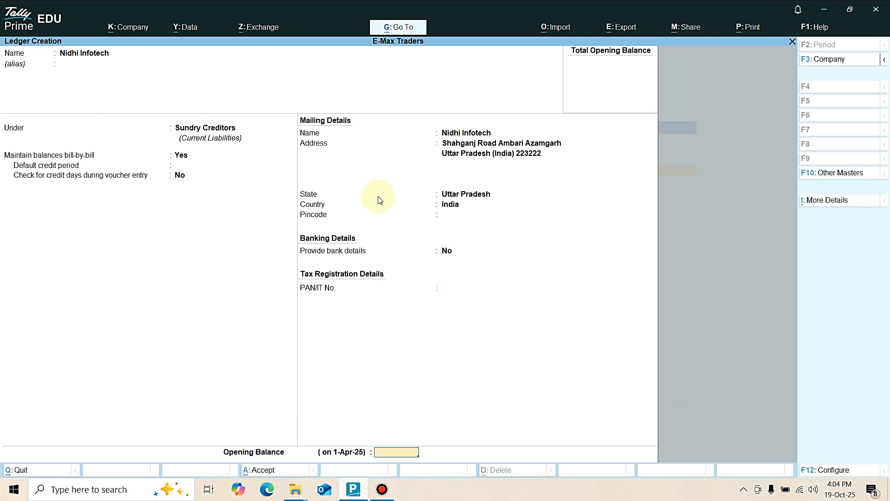
key(Return)
key(Return)
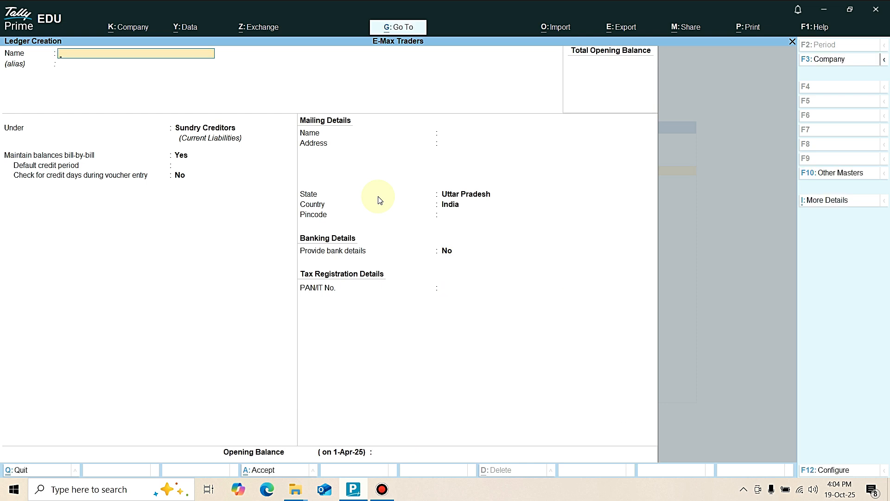
Name the new ledger Rahul Traders and place it under Sundry Debtors with the default bill-by-bill settings.
text(Rahul Traders)
key(Return)
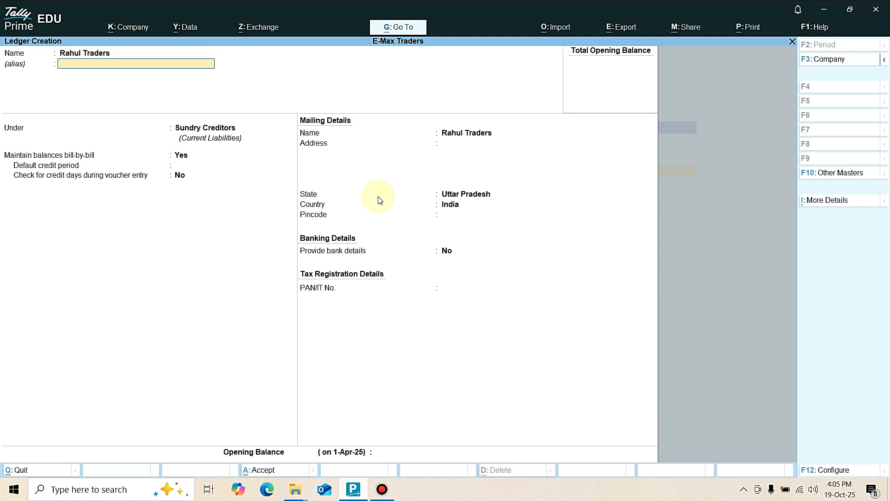
key(Return)
key(Down)
key(Return)
key(Return)
key(Return)
key(Return)
key(Return)
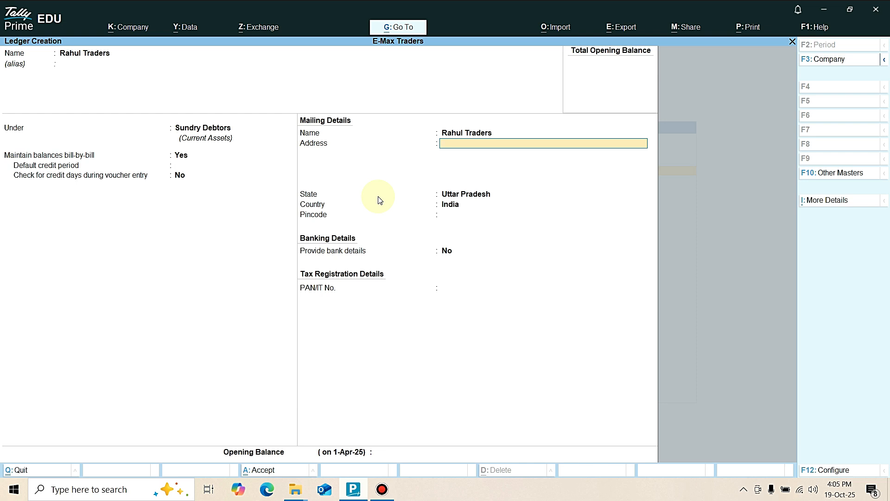
Enter the two-line mailing address of Rahul Traders, including state, country and postal code.
text(Jaunpur)
key(BackSpace)
key(BackSpace)
key(BackSpace)
key(BackSpace)
text(JC Chauraha Jaunpu)
key(Return)
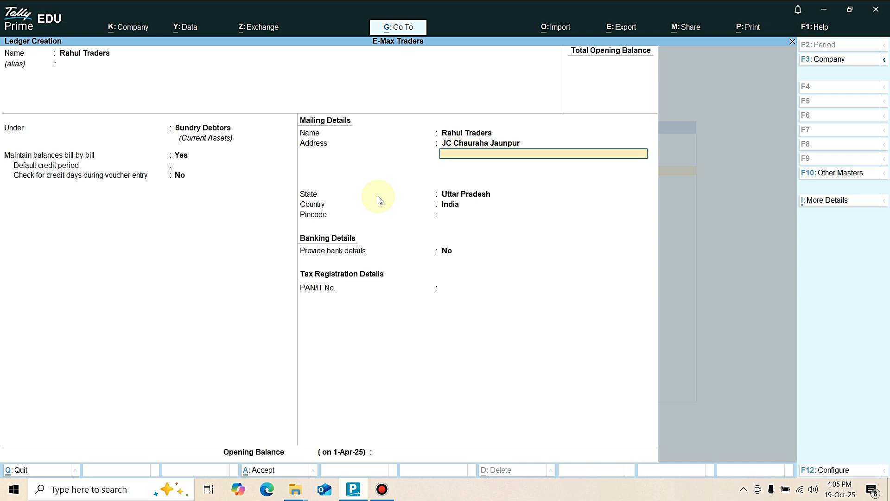
text(Uttar Pradesh (India)23445)
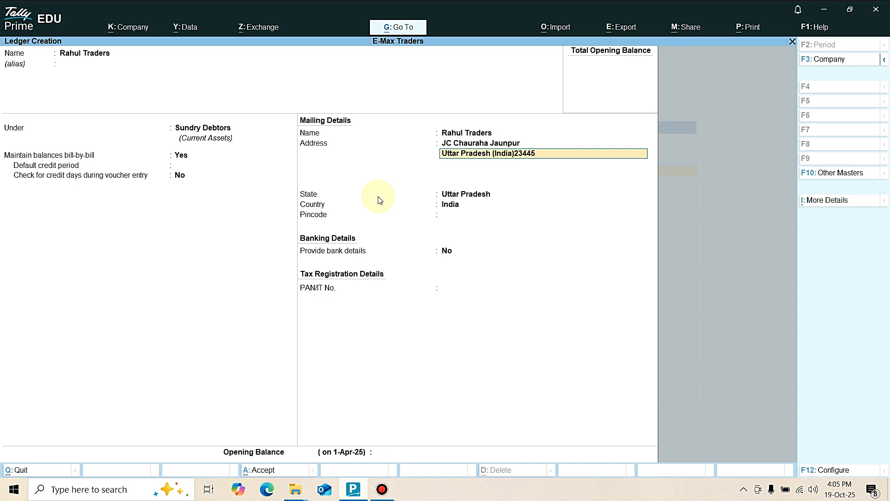
text(5)
Keep the remaining mailing, banking and tax details at their defaults and save the Rahul Traders ledger without an opening balance.
key(Return)
key(Return)
key(Return)
key(Return)
key(Return)
key(Return)
key(Return)
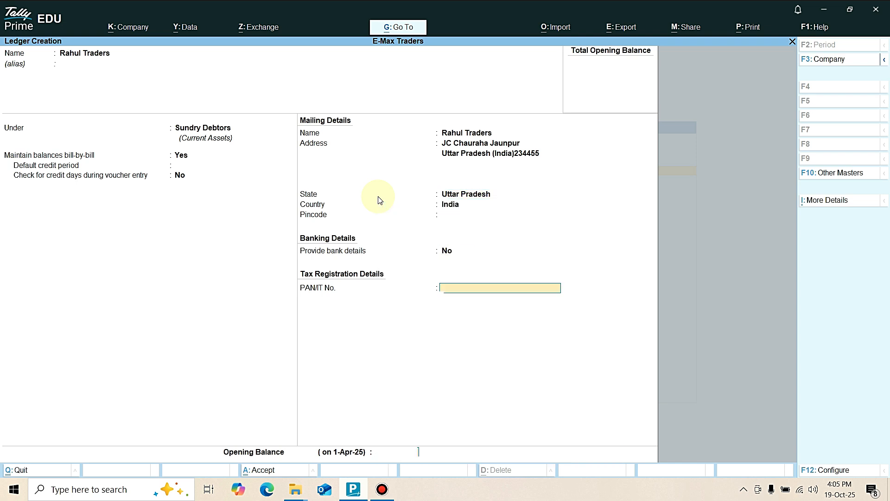
key(Return)
key(Return)
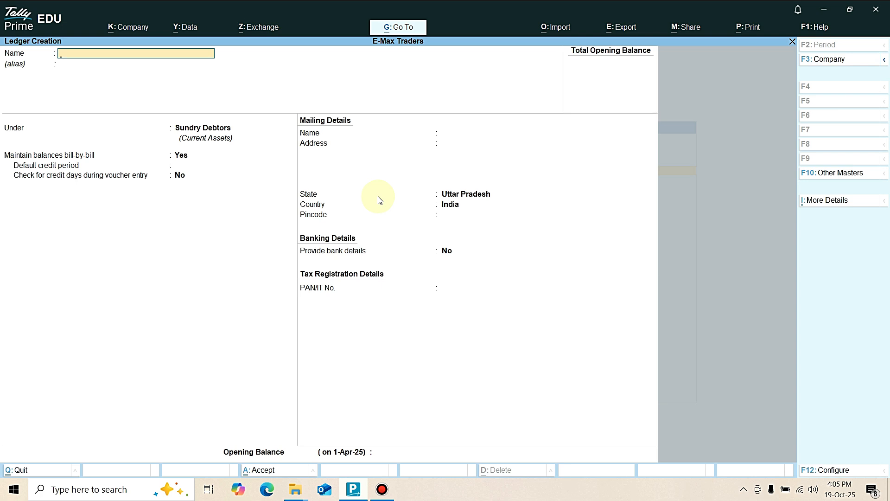
Create a sales ledger under Sales Accounts with default details and save it.
text(Sa)
key(Return)
text(Sale)
key(Return)
key(Return)
key(Return)
key(Return)
Create a ledger named Purchase under Purchase Accounts with default details and save it.
text(Purchase)
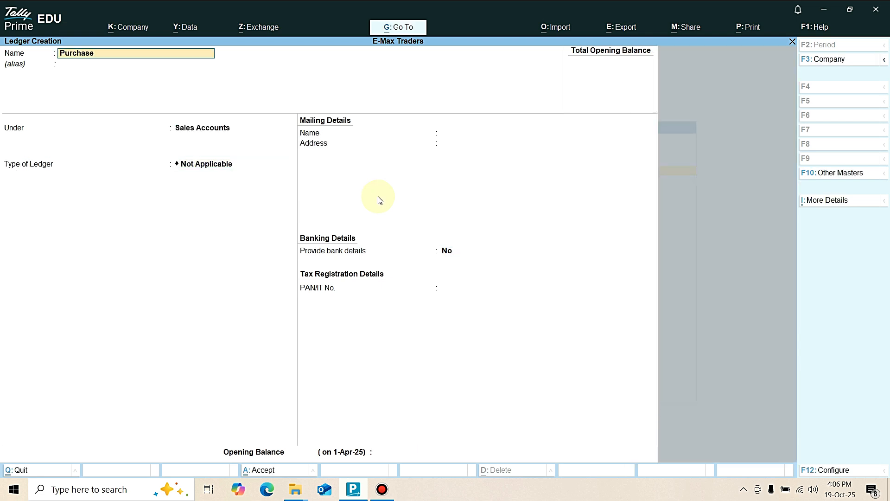
key(Return)
key(Return)
text(P)
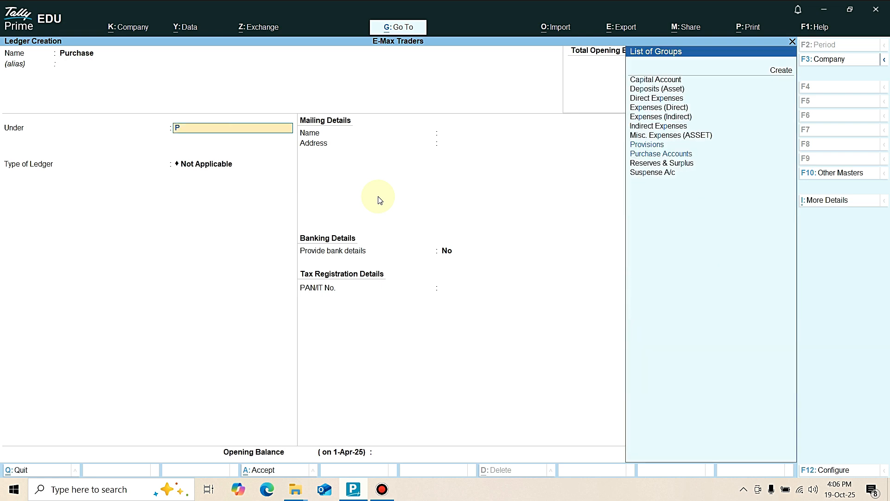
text(u)
key(Return)
key(Return)
key(Return)
key(Return)
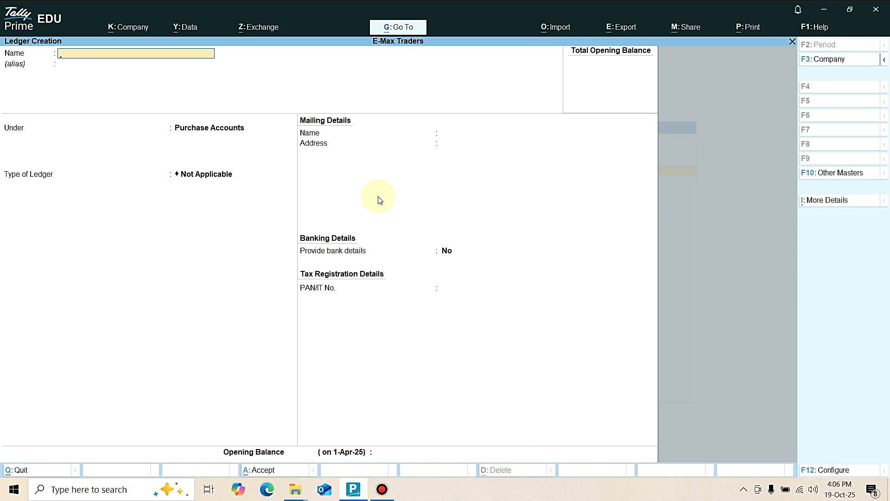
Create a ledger named Capital under Capital Account with default details and save it.
text(Capital)
key(Return)
text(Ca)
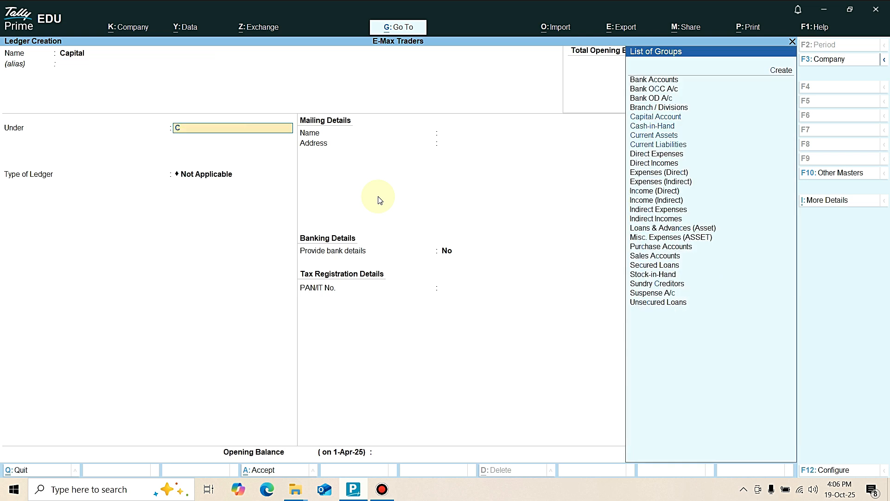
text(pita)
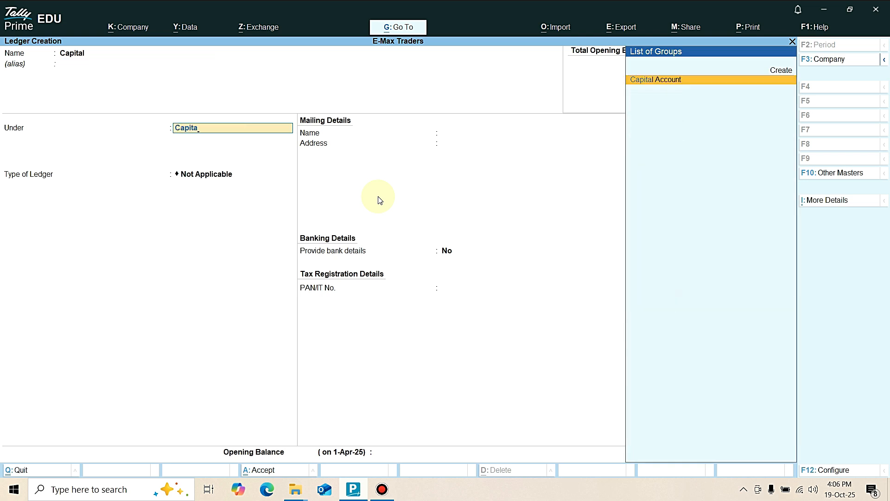
key(Return)
key(Return)
key(Return)
key(Return)
key(Return)
key(Return)
key(Return)
key(Return)
key(Return)
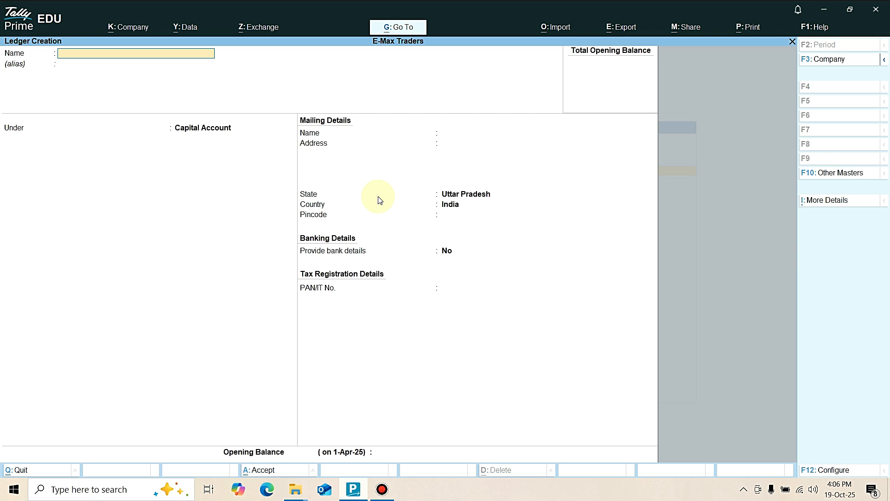
Leave ledger creation and open a new receipt voucher.
key(Escape)
key(Escape)
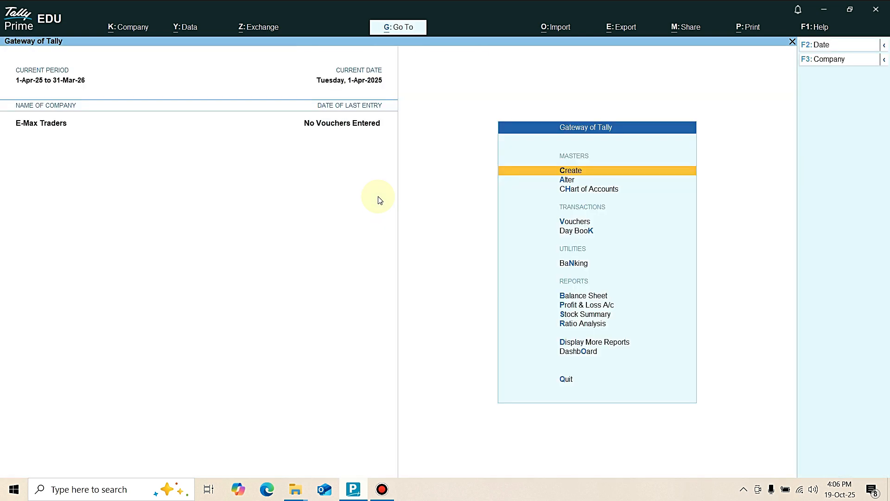
key(Down)
key(Down)
key(Down)
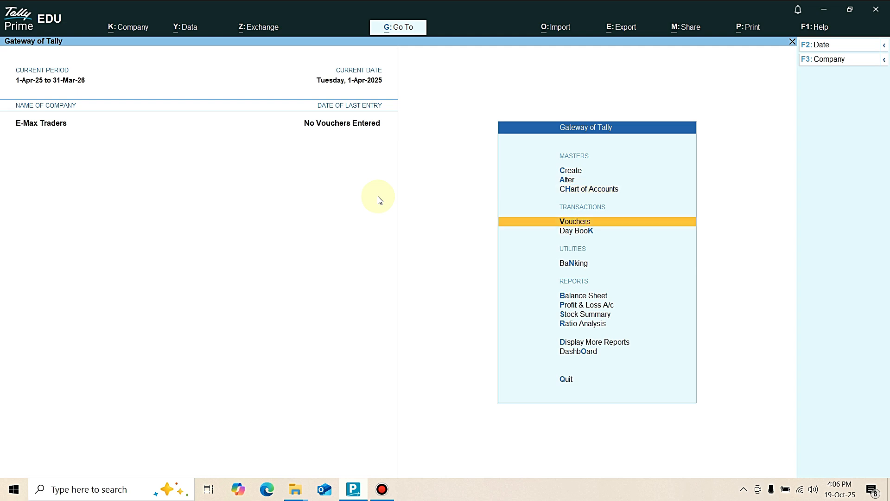
key(Return)
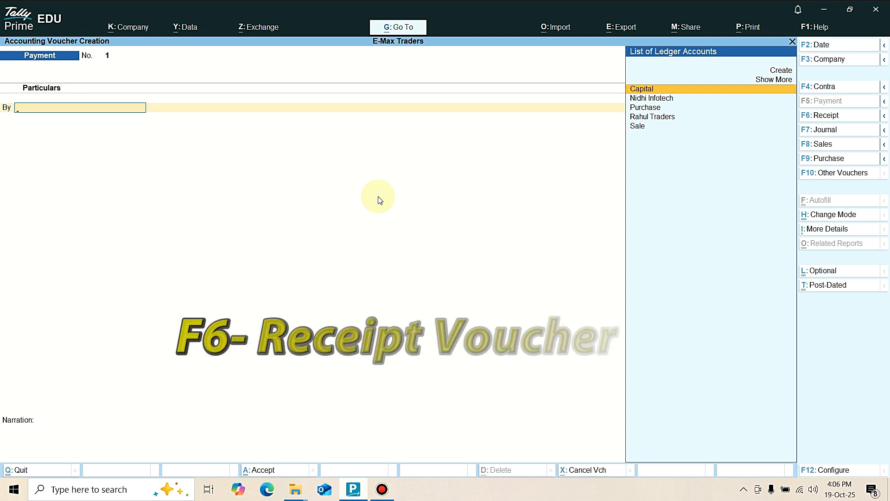
key(F6)
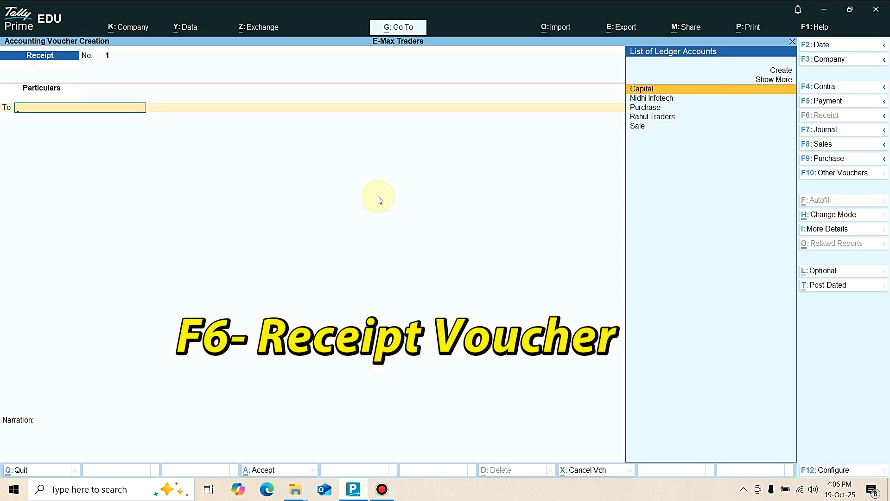
Record a receipt of 5,00,000 credited to Capital and debited to Cash, without narration, and save the voucher.
key(Return)
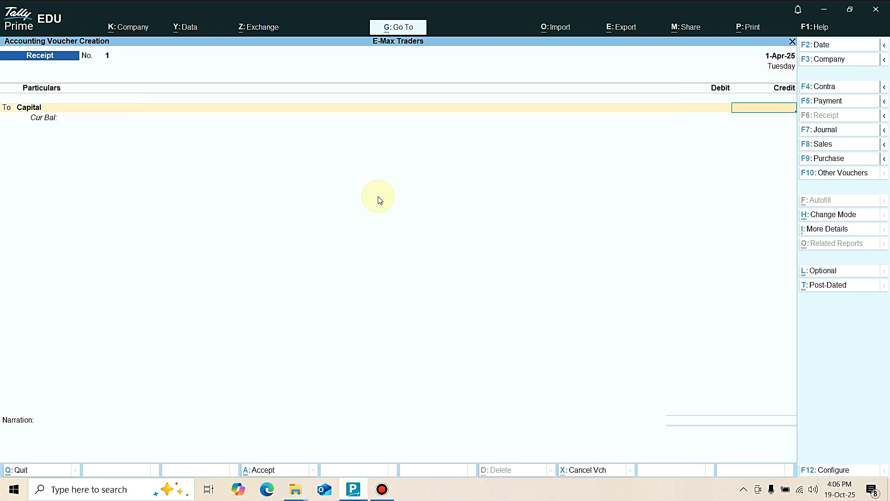
text(50000)
key(Return)
key(Return)
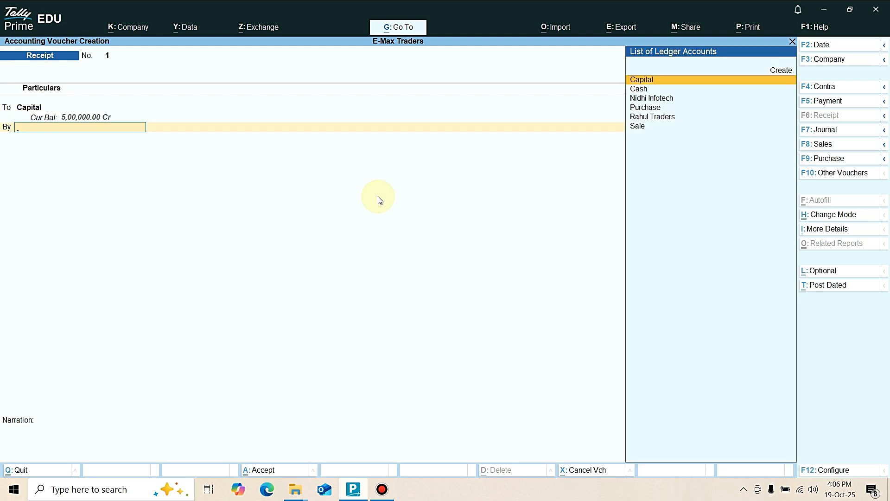
key(Down)
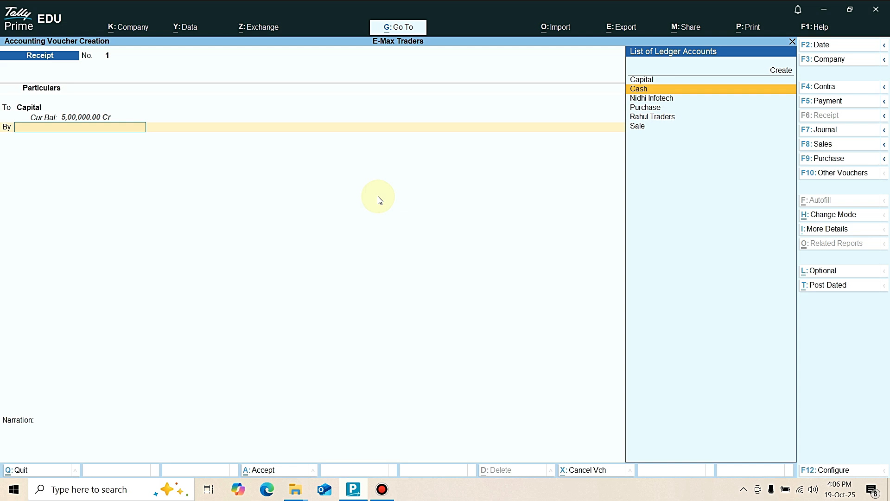
key(Return)
key(Return)
key(Return)
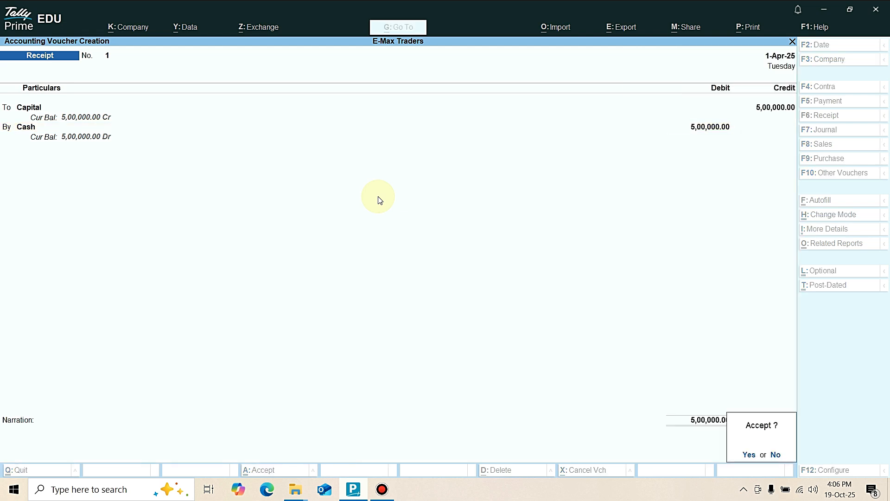
key(Return)
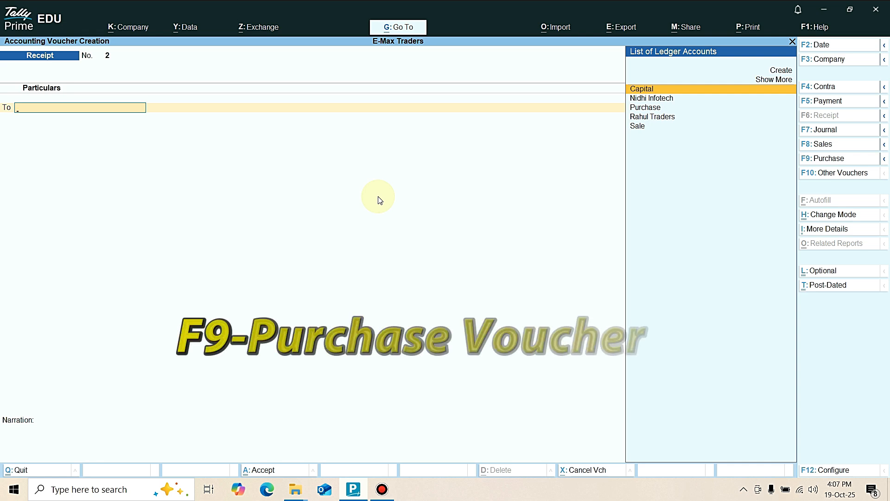
Start a purchase voucher with supplier invoice number 111 dated 1-Apr-25 and Nidhi Infotech as the party.
key(F9)
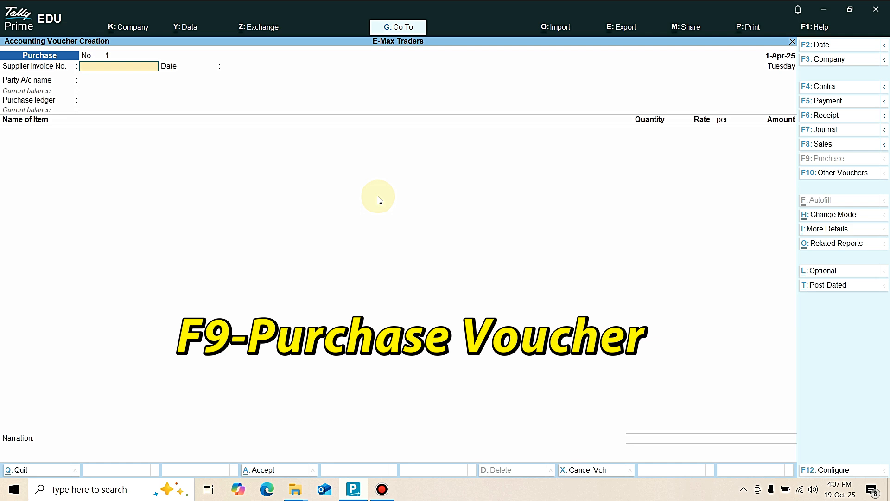
text(111)
key(Return)
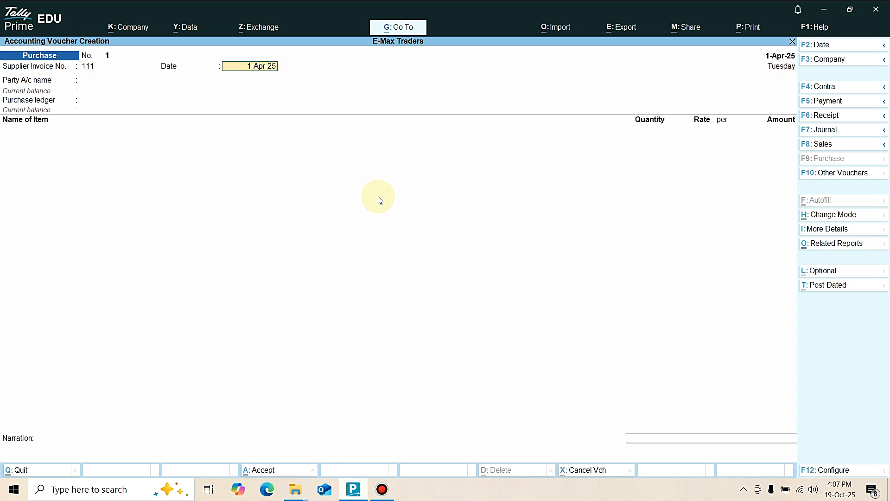
key(Return)
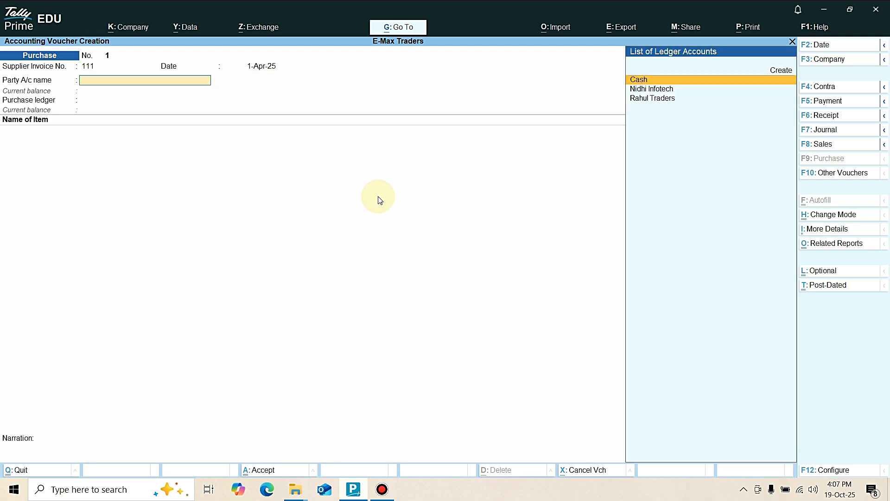
key(Down)
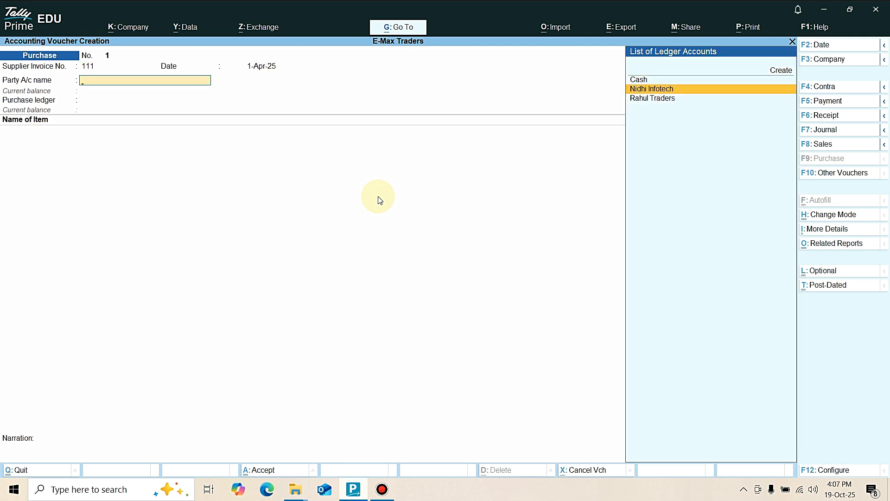
key(Return)
key(Return)
key(Return)
key(Return)
key(Return)
key(Return)
key(Return)
key(Return)
Leave the receipt details of the purchase blank and keep the default supplier details for Nidhi Infotech.
key(Return)
key(Return)
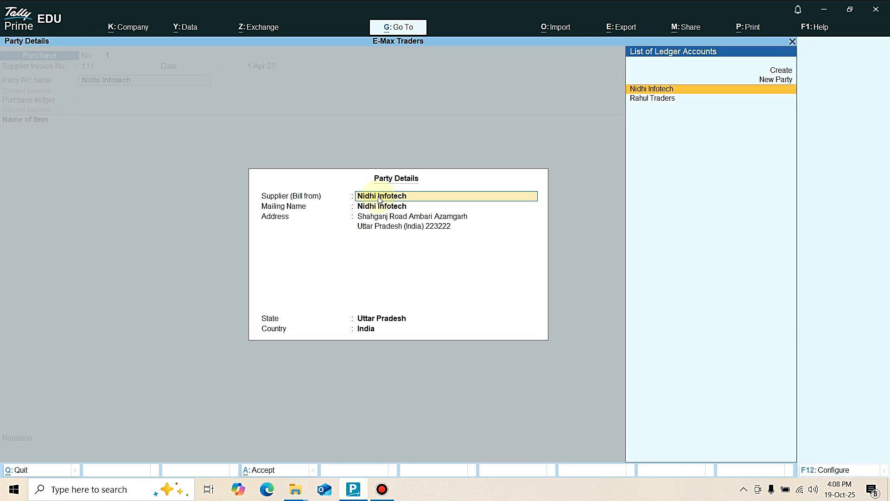
key(Return)
key(Return)
key(Return)
key(Return)
key(Return)
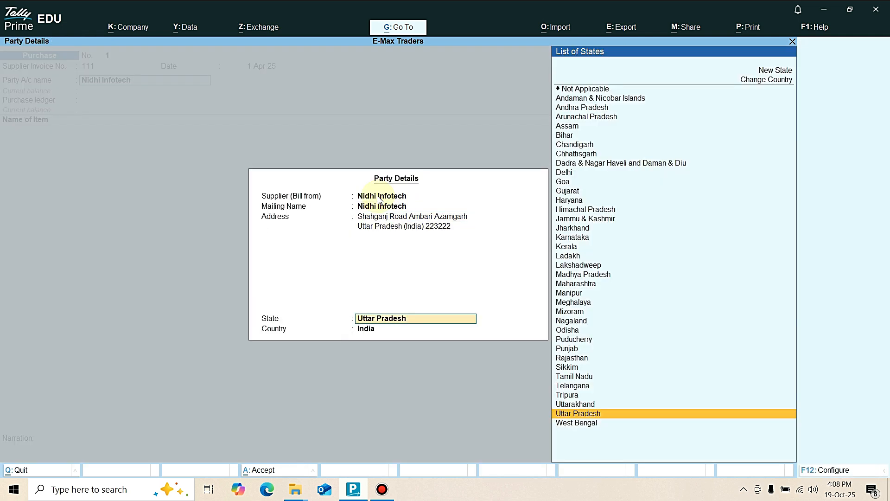
key(Return)
key(Return)
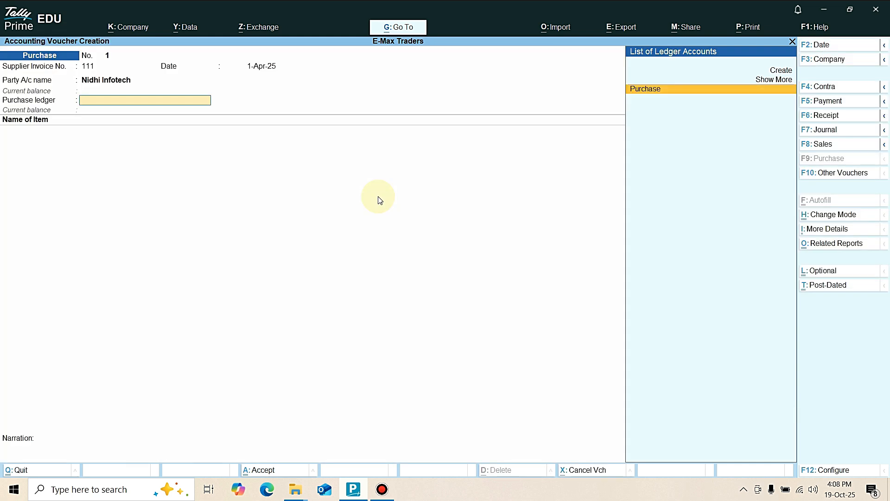
Choose the Purchase ledger and add 15 Pcs of Canon 2010 at its standard rate.
key(Return)
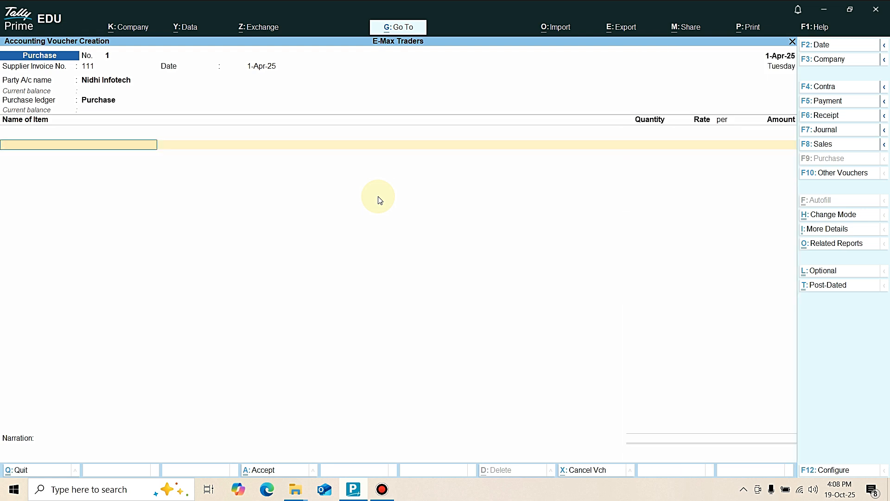
key(space)
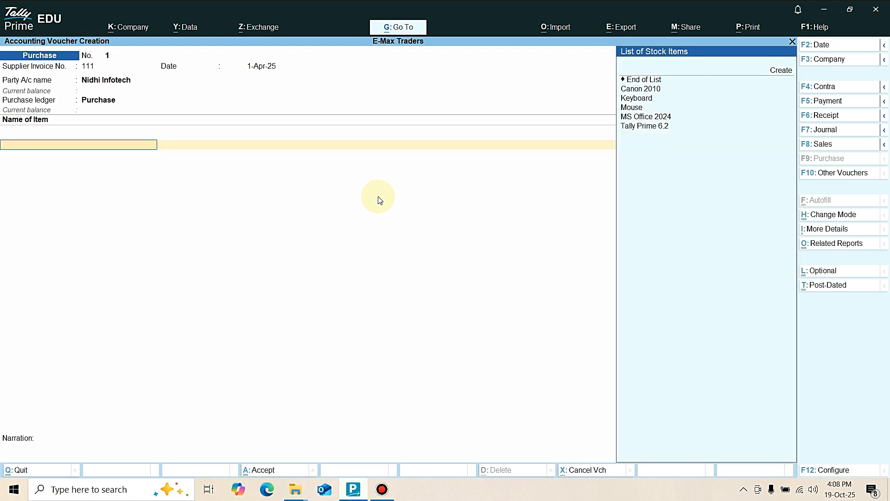
key(Down)
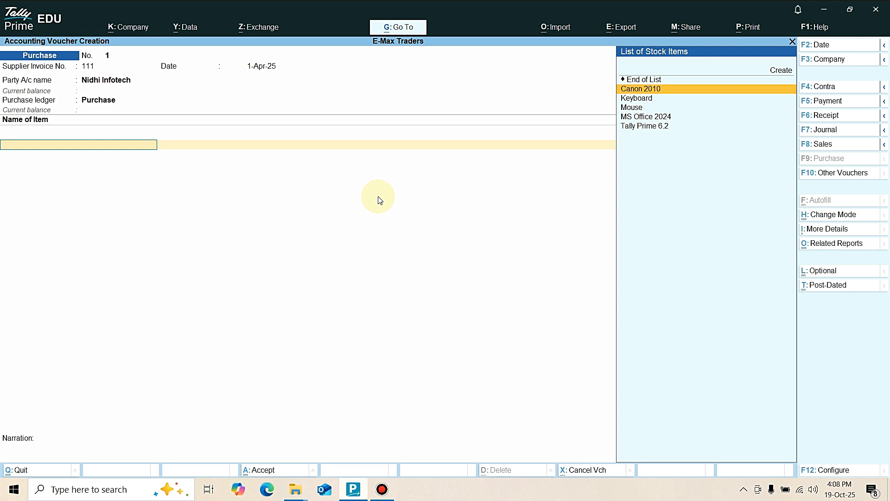
key(Return)
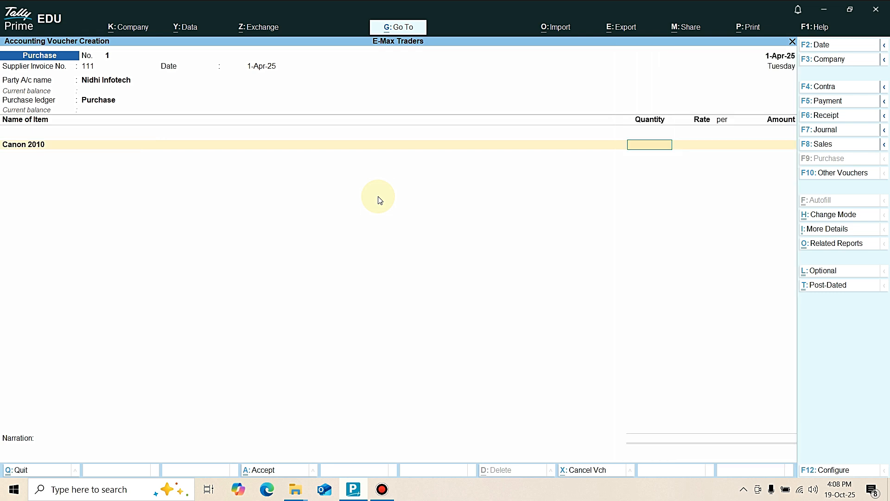
text(15)
key(Return)
key(Return)
key(Return)
key(Return)
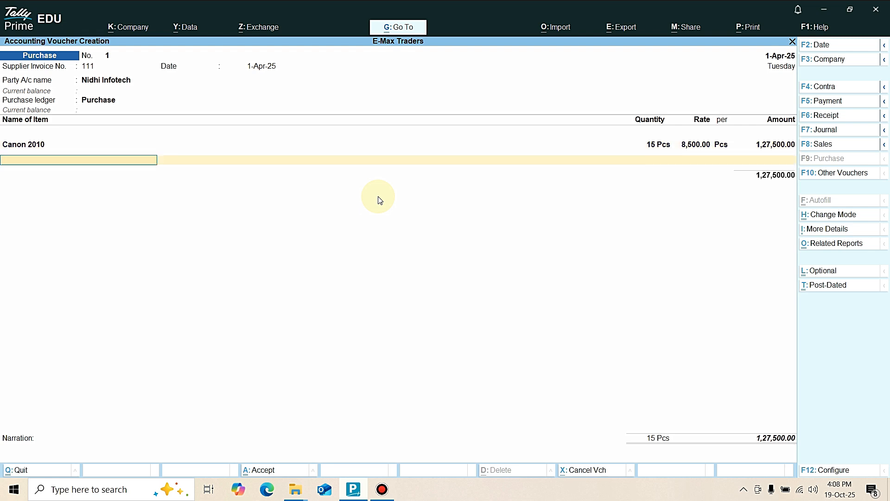
Add 15 Pcs of Keyboard to the purchase voucher at its standard rate.
key(Up)
key(Up)
key(Up)
key(Up)
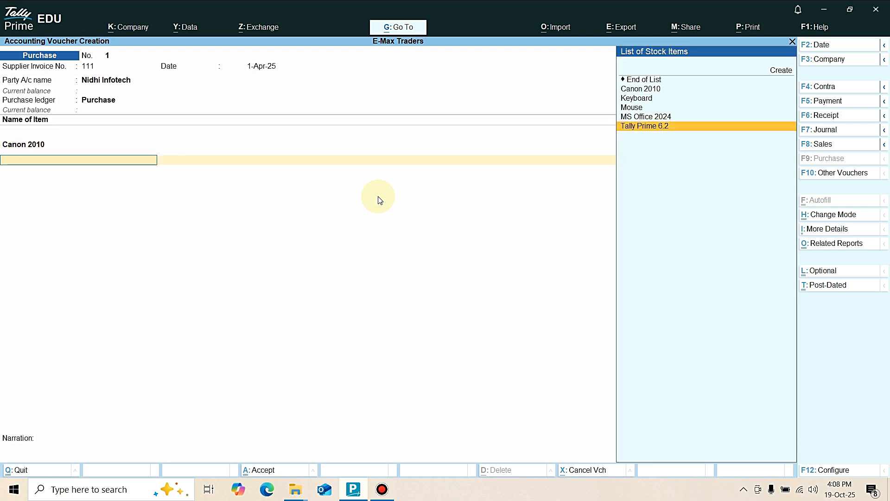
key(Return)
text(15)
key(Return)
key(Return)
key(Return)
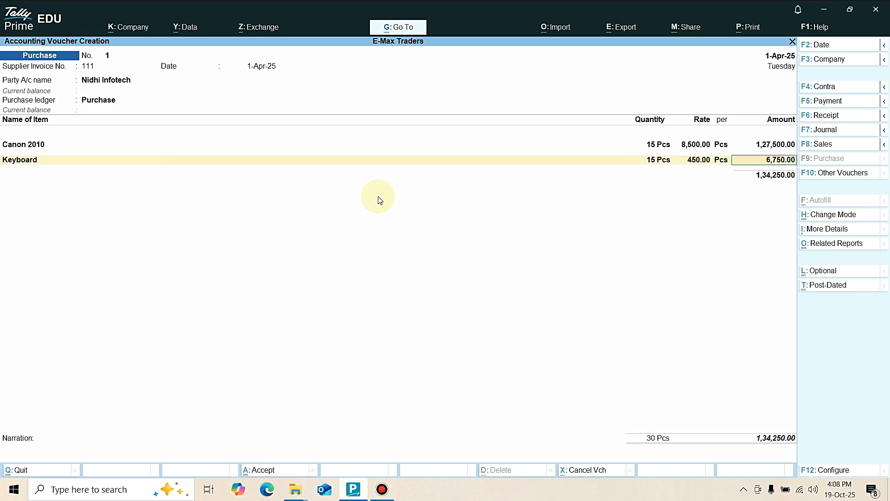
key(Return)
Add 20 Pcs of Mouse to the purchase voucher at its standard rate.
key(Up)
key(Up)
key(Return)
text(20)
key(Return)
key(Return)
key(Return)
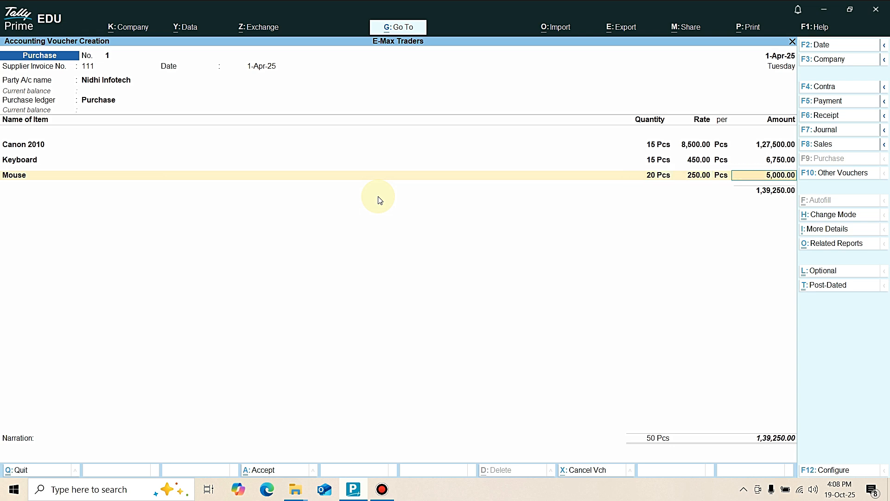
key(Return)
Add 10 Pcs of MS Office 2024 to the purchase voucher at its standard rate.
key(Up)
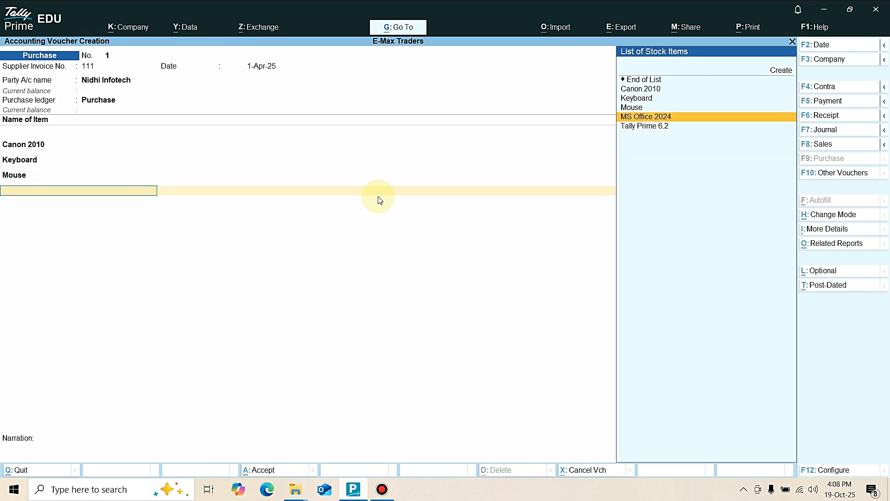
key(Return)
text(10)
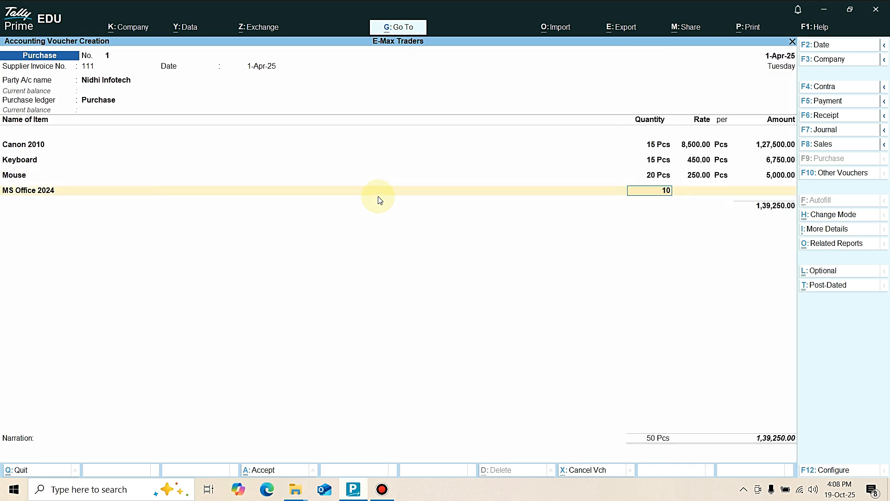
key(Return)
key(Return)
key(Return)
Add 15 Pcs of Tally Prime 6.2 at its standard rate and save the purchase voucher.
key(Return)
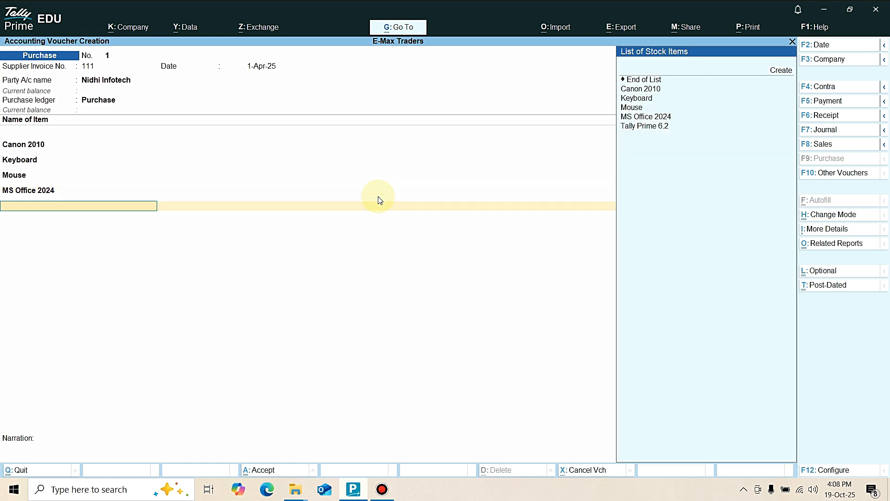
key(Return)
text(15)
key(Return)
key(Return)
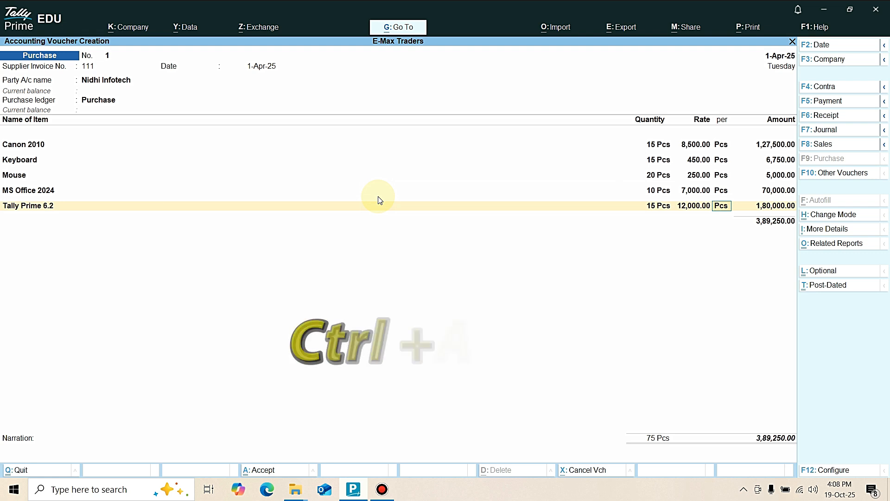
key(ctrl)
key(ctrl+a)
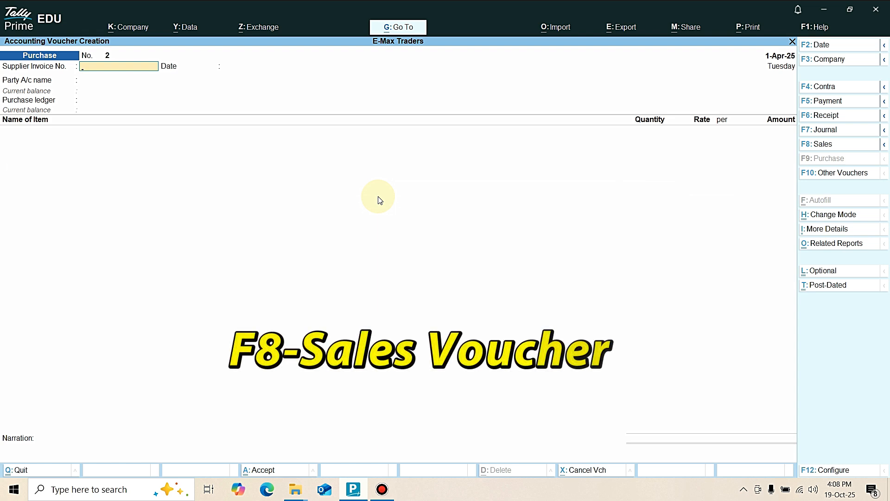
Start a sales voucher with Rahul Traders as the party account.
key(F8)
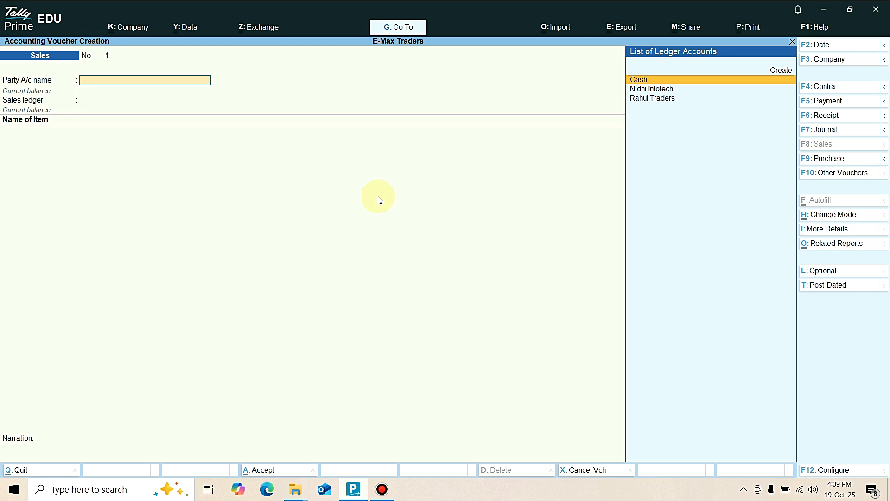
key(Down)
key(Down)
key(Return)
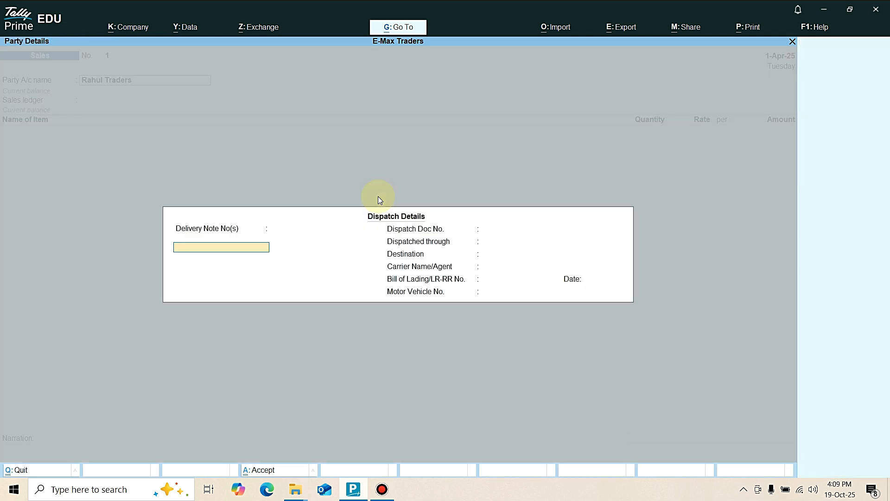
Leave all dispatch details of the sales voucher blank.
key(Return)
key(Return)
key(Return)
key(Return)
key(Return)
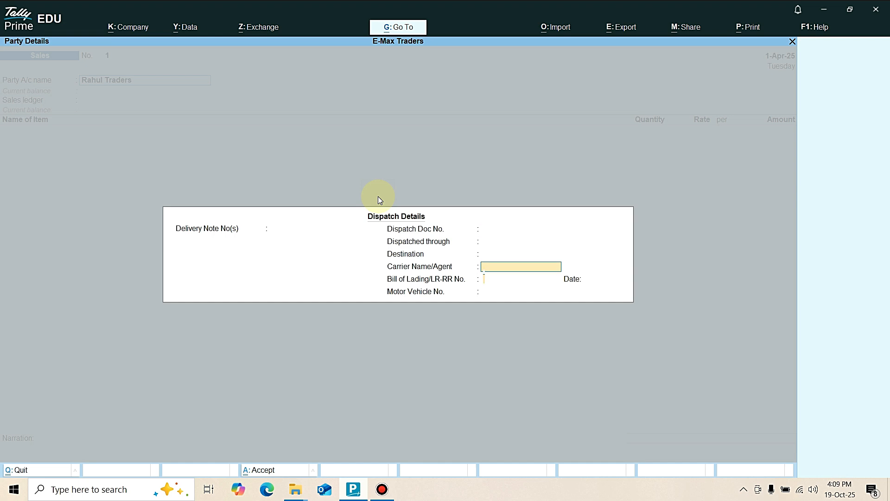
key(Return)
key(Return)
key(Return)
key(Return)
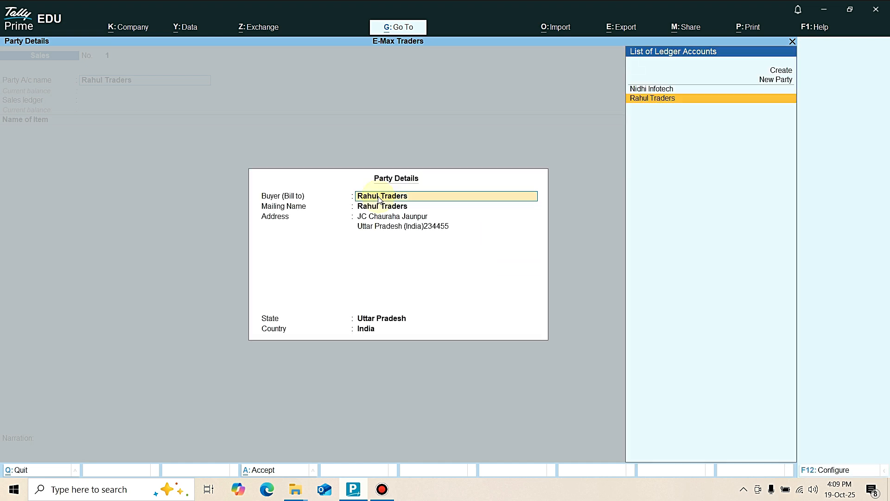
Keep the default buyer details for Rahul Traders and choose Sale as the sales ledger.
key(Return)
key(Return)
key(Return)
key(Return)
key(Return)
key(Return)
key(Return)
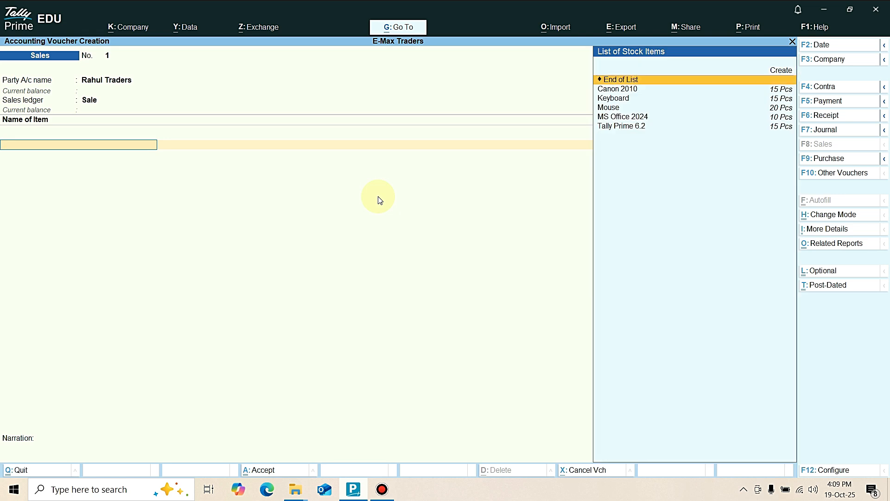
Add 5 Pcs of Canon 2010 at its standard rate as the first item of the sales voucher.
key(Down)
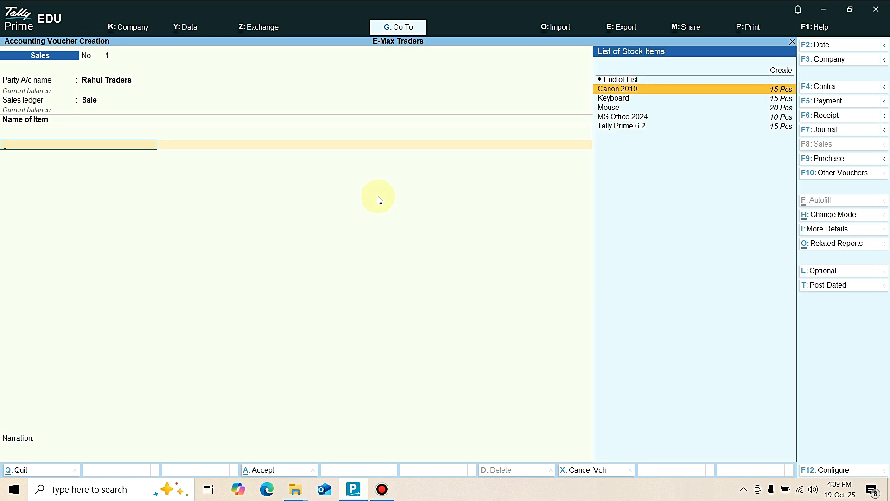
key(Return)
text(5)
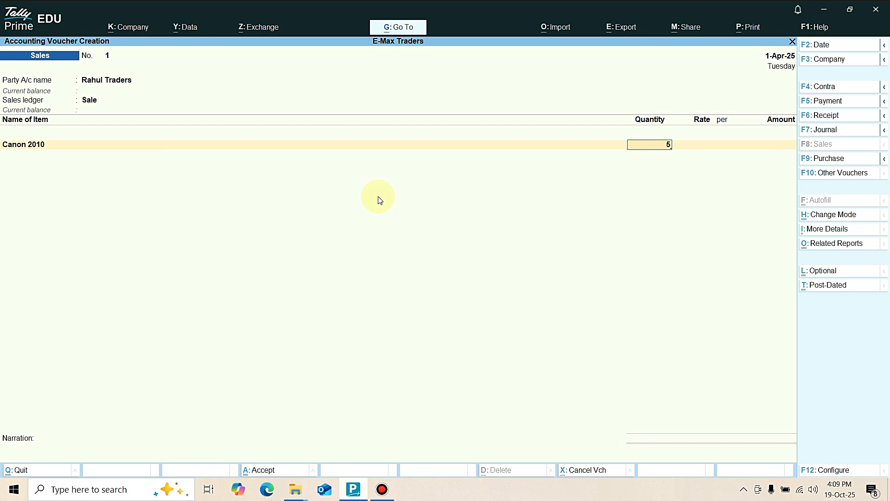
key(Return)
key(Return)
key(Return)
key(Return)
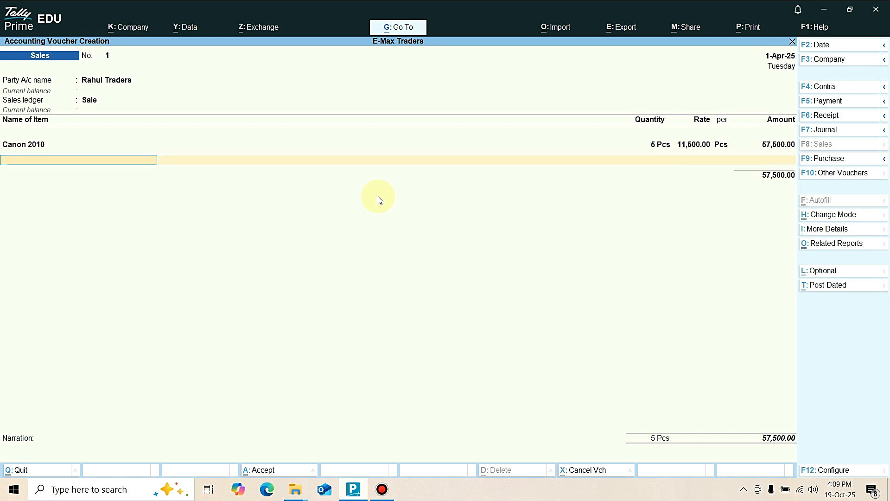
Add 10 Pcs of Keyboard at its standard rate to the sales voucher.
key(Down)
key(Down)
key(Down)
key(Down)
key(Up)
key(Return)
text(10)
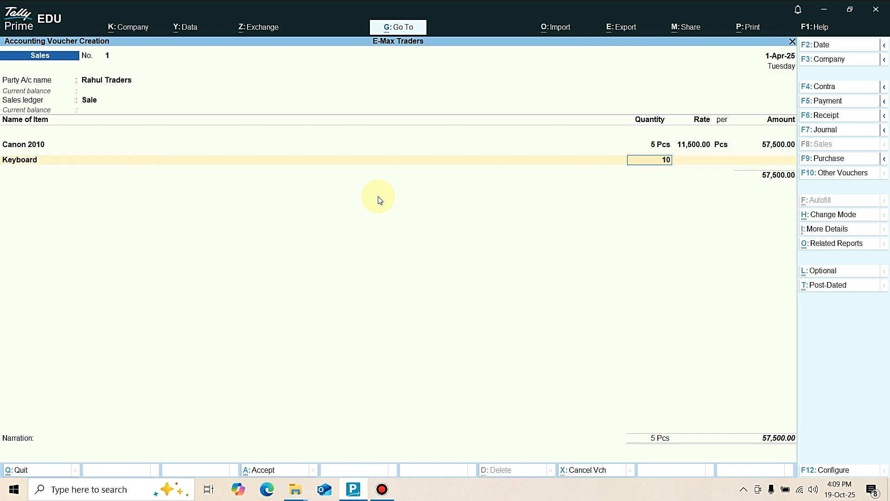
key(Return)
key(Return)
key(Return)
key(Return)
Add 10 Pcs of Mouse at its standard rate to the sales voucher.
key(Up)
key(Up)
key(Up)
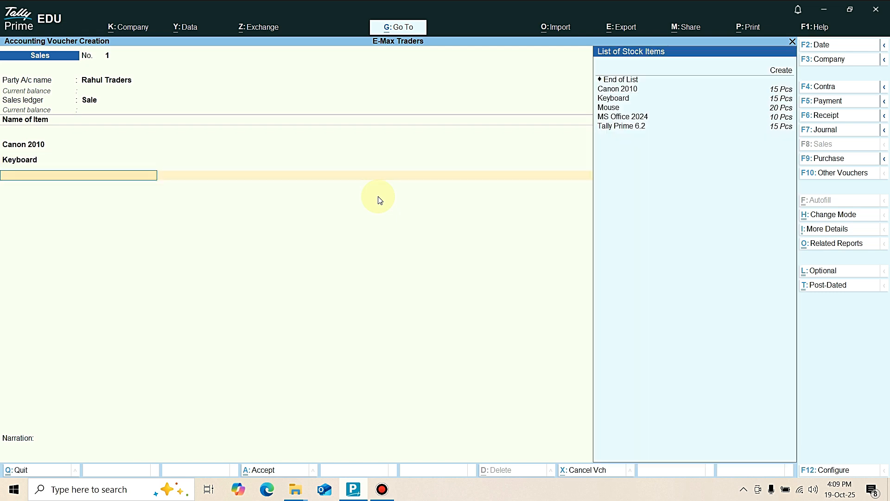
key(Return)
text(10)
key(Return)
key(Return)
key(Return)
key(Return)
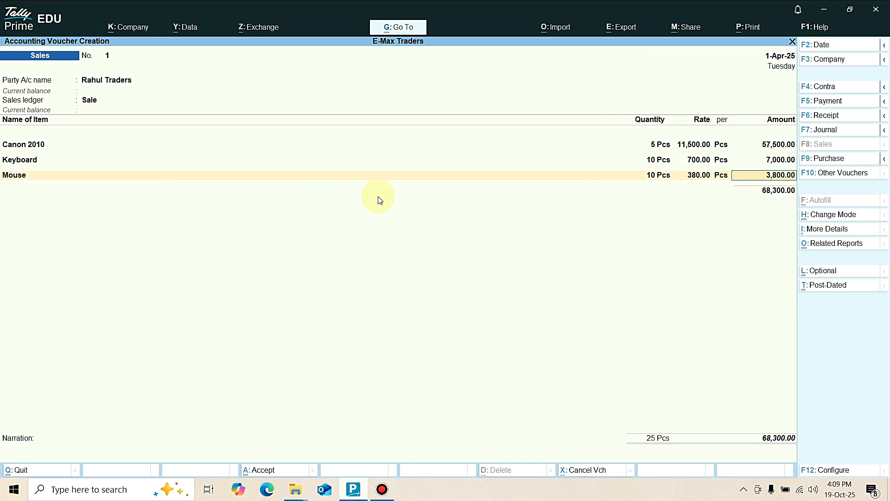
Add 5 Pcs of MS Office 2024 at its standard rate to the sales voucher.
key(Up)
key(Up)
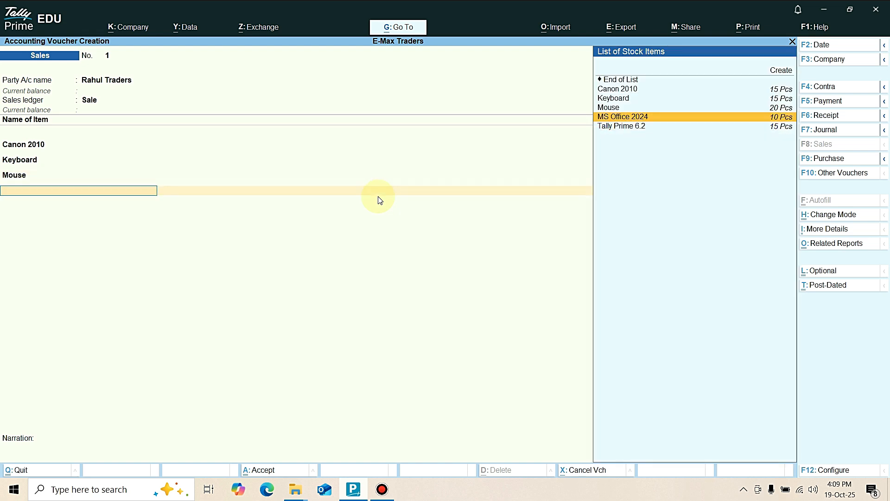
key(Return)
text(5)
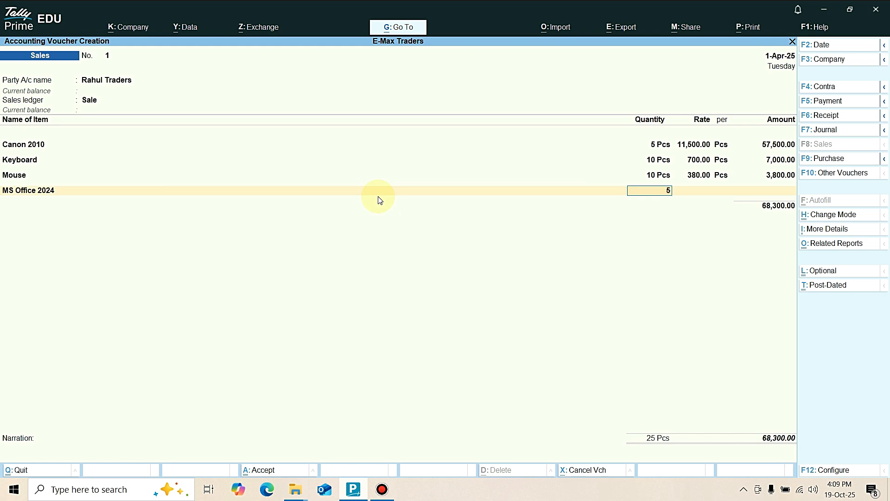
key(Return)
key(Return)
key(Return)
key(Return)
Add 5 Pcs of Tally Prime 6.2 at a rate of 18,500 to the sales voucher.
key(Up)
key(Return)
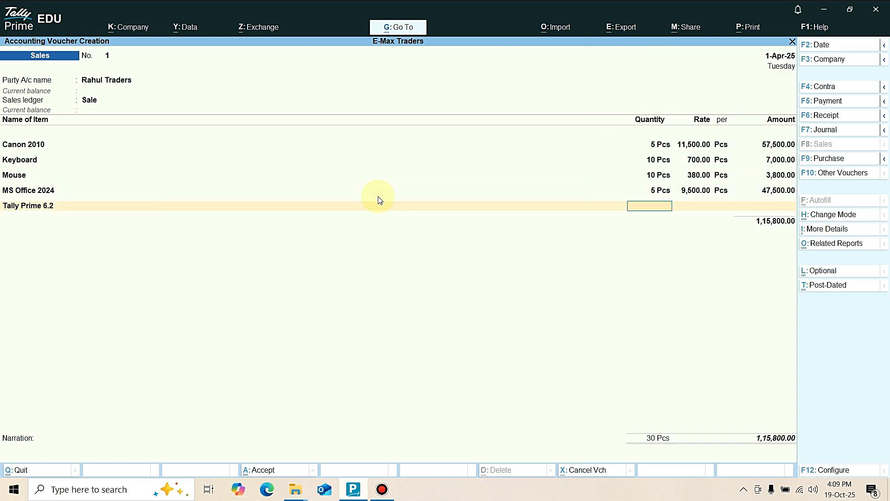
text(5)
text(18500)
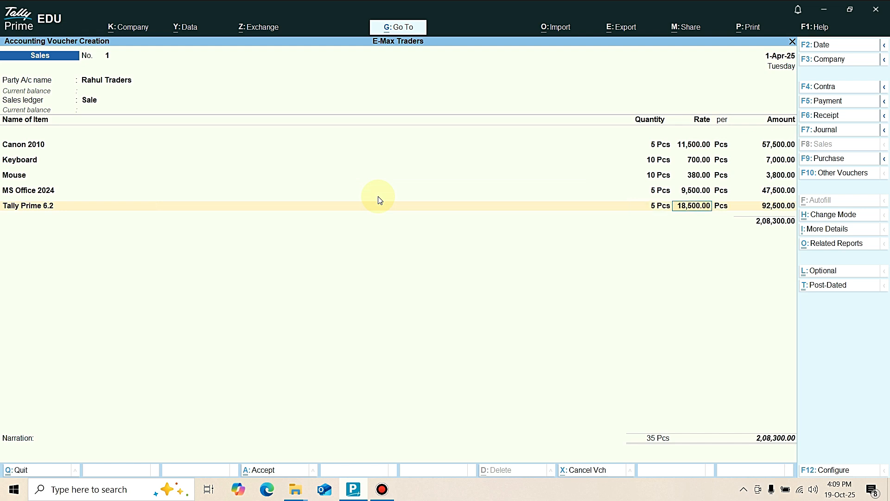
key(Return)
key(Return)
End the item list, record the full bill amount as New Ref 1 and save the sales voucher.
key(Return)
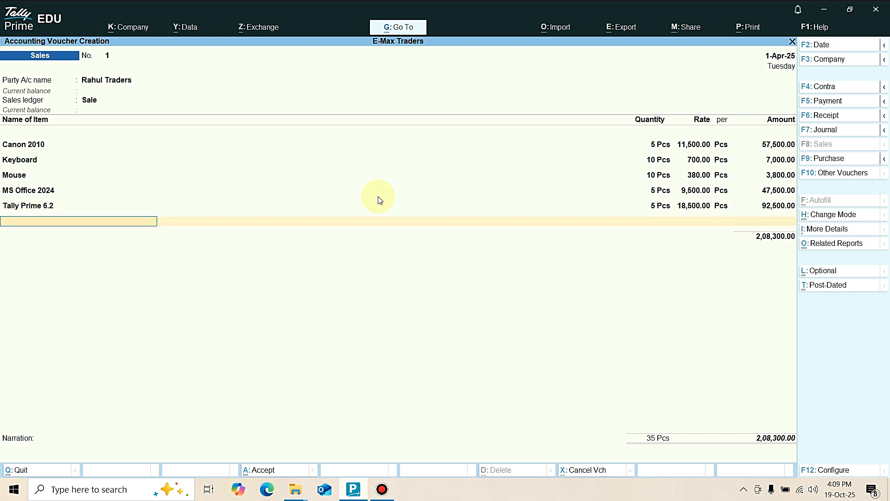
key(Return)
key(Return)
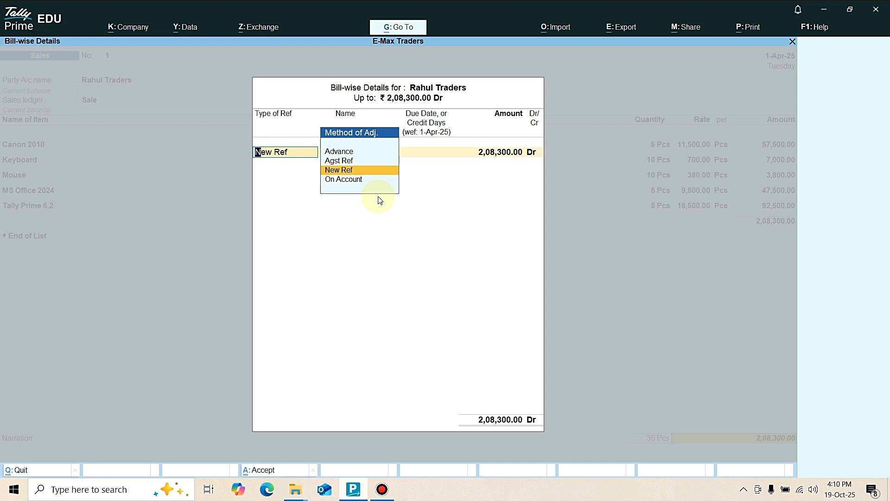
key(Return)
key(Return)
key(Return)
key(Return)
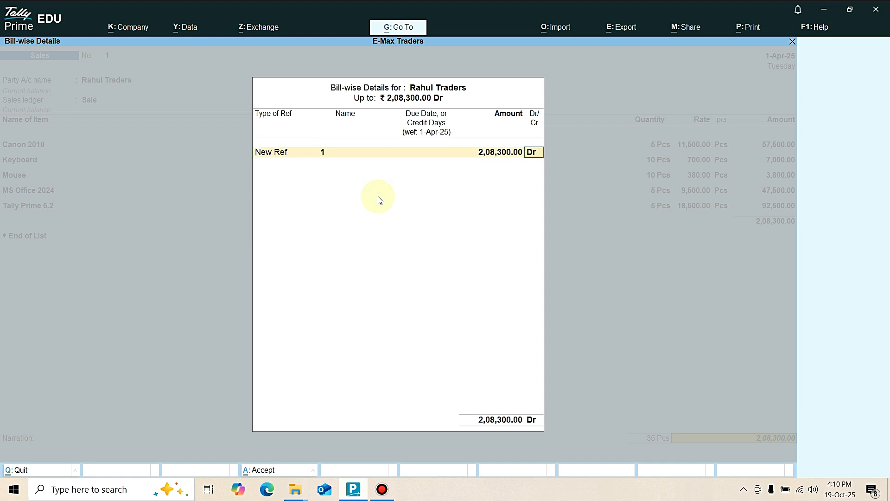
key(Return)
key(Return)
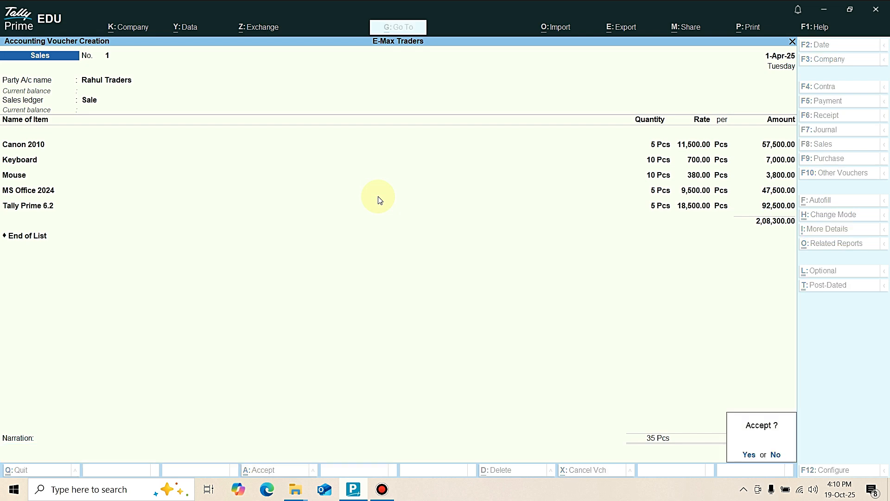
key(Return)
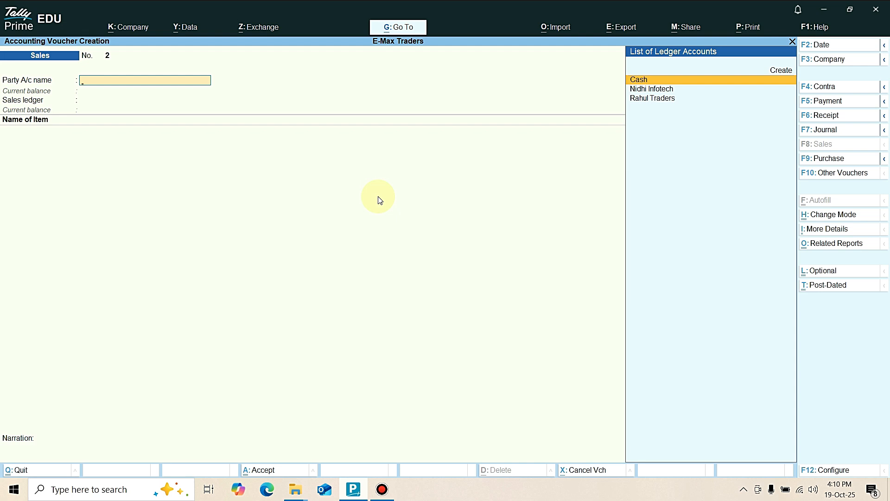
Leave voucher entry and open the Rahul Traders sales voucher from the Day Book.
key(Escape)
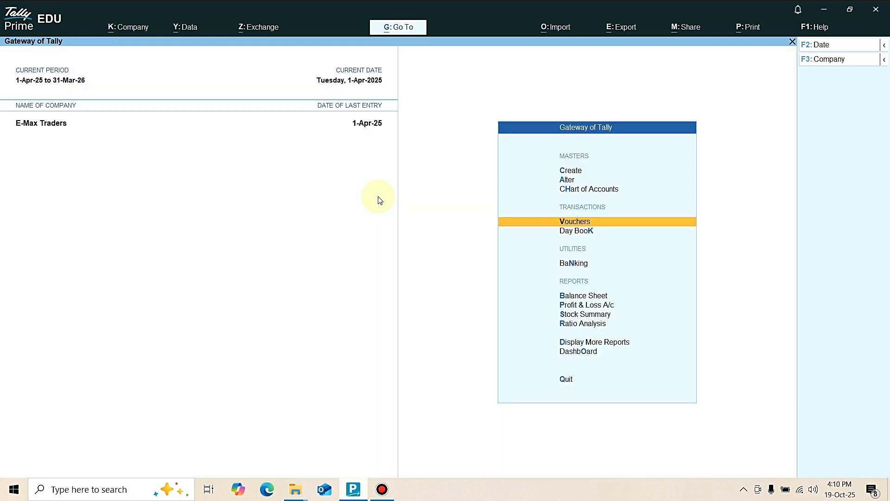
key(Down)
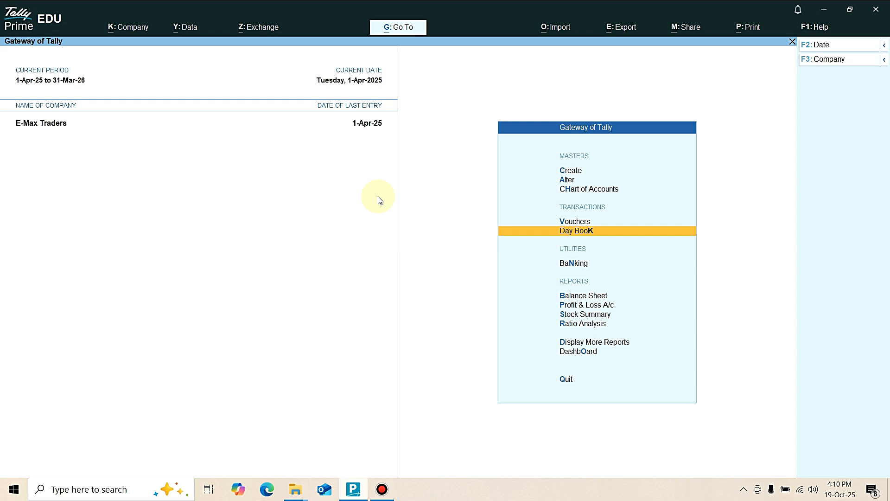
key(Return)
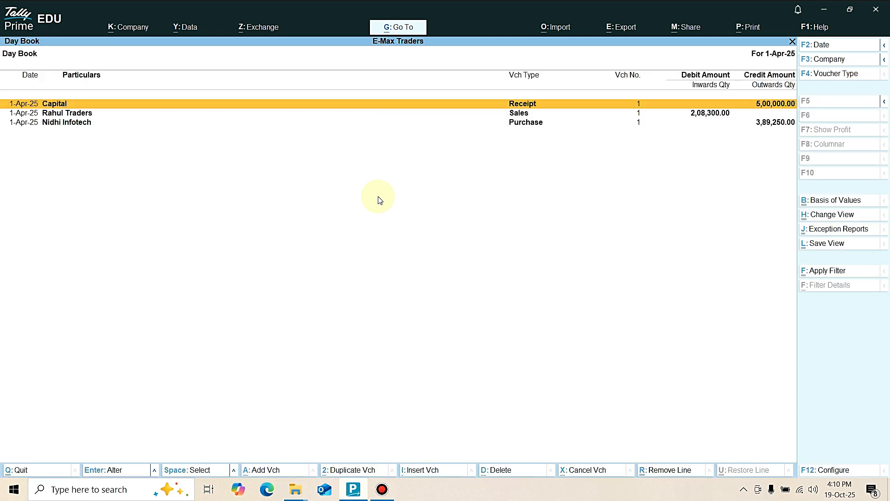
key(Down)
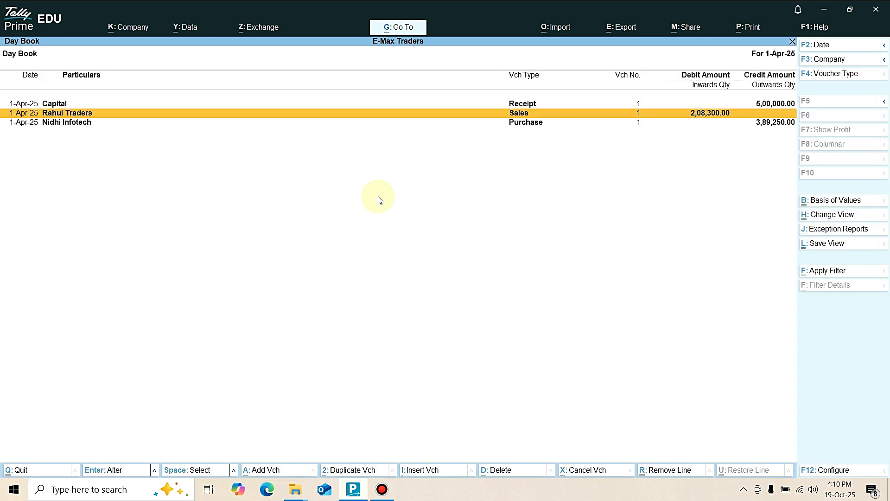
key(Return)
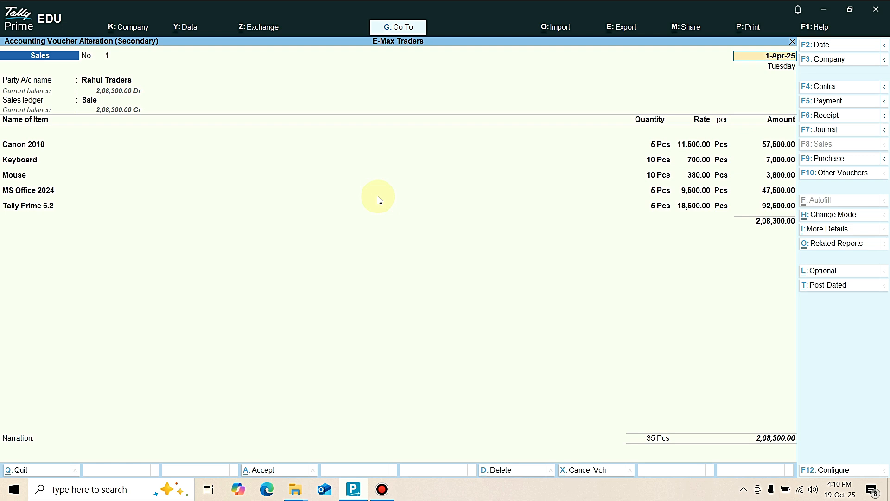
Preview the sales voucher's printed invoice enlarged, read it through to the signatory area and return to the Gateway of Tally.
key(ctrl)
key(ctrl+p)
key(alt+p)
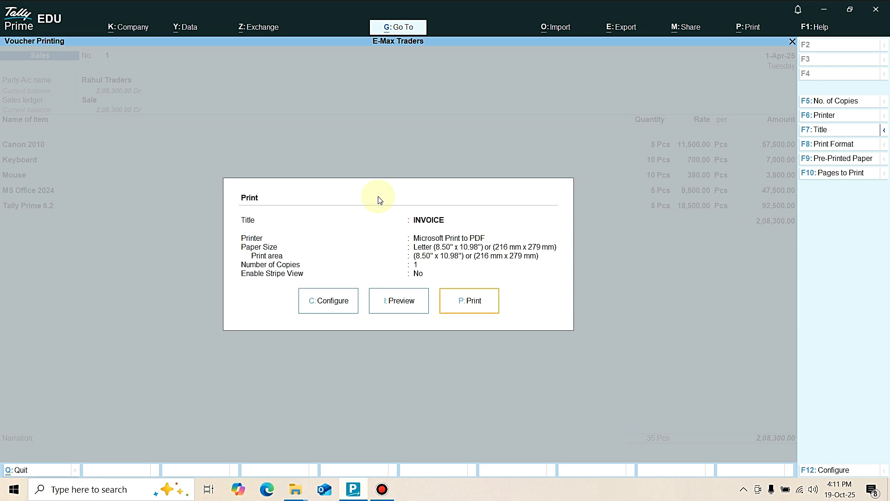
key(i)
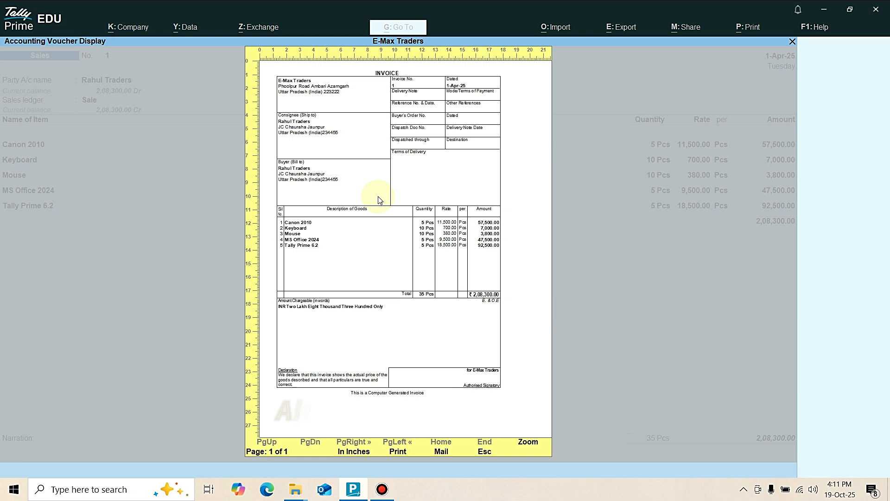
key(alt+z)
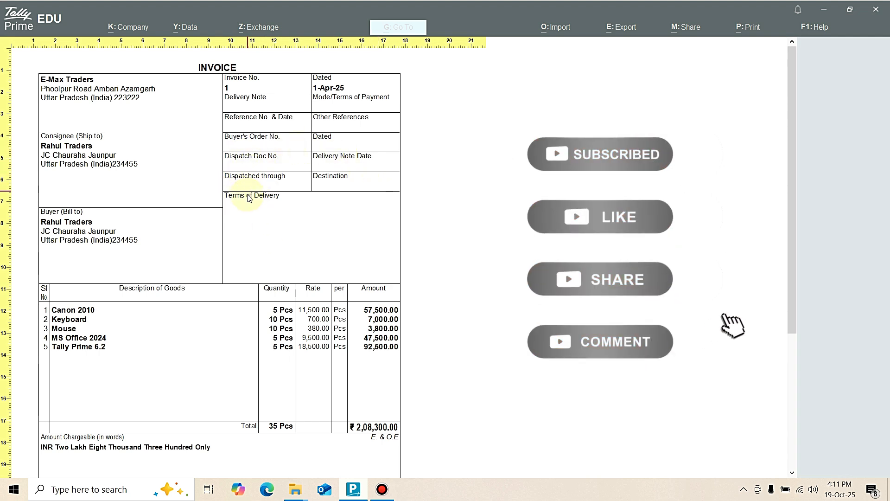
scroll(251, 215, down, 3)
scroll(250, 214, down, 4)
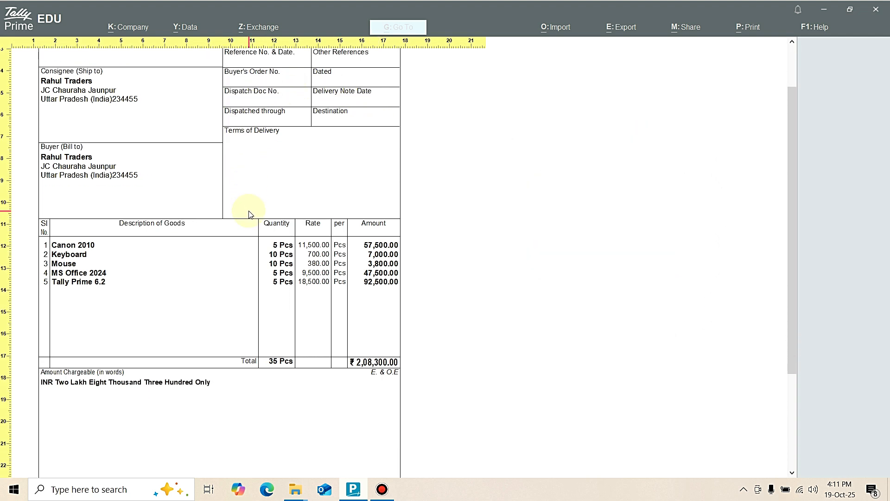
scroll(253, 226, down, 3)
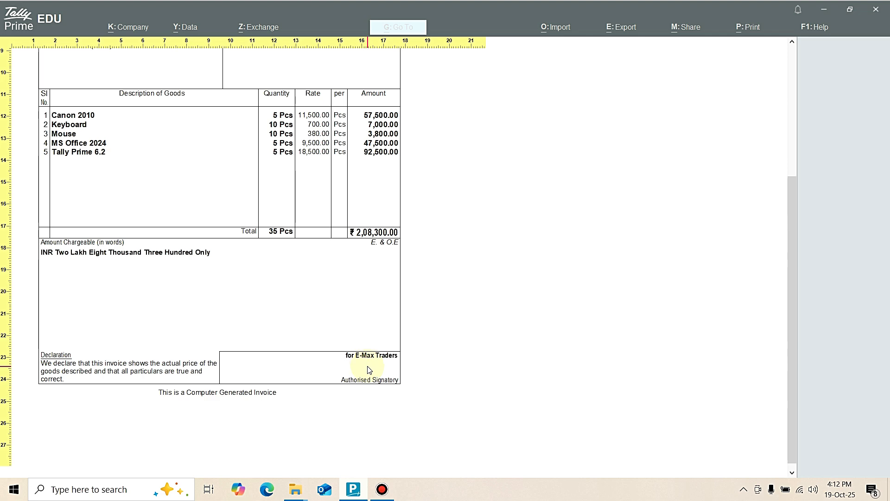
key(Escape)
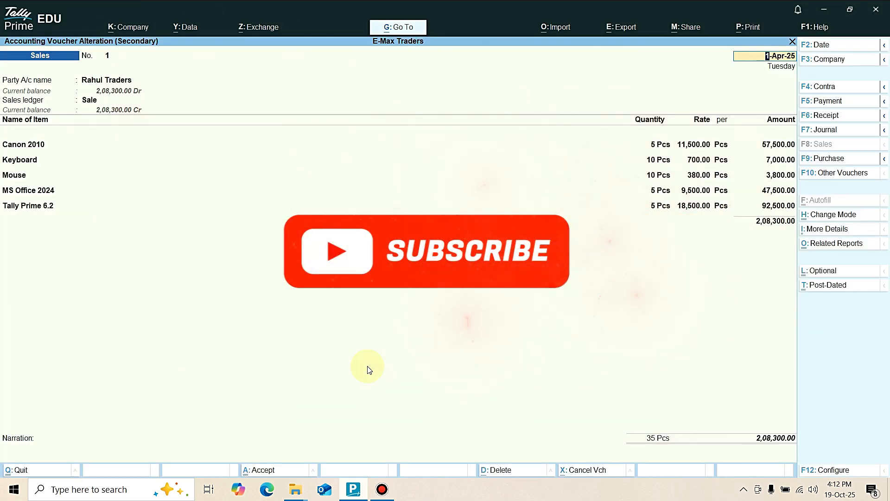
key(Escape)
key(Escape)
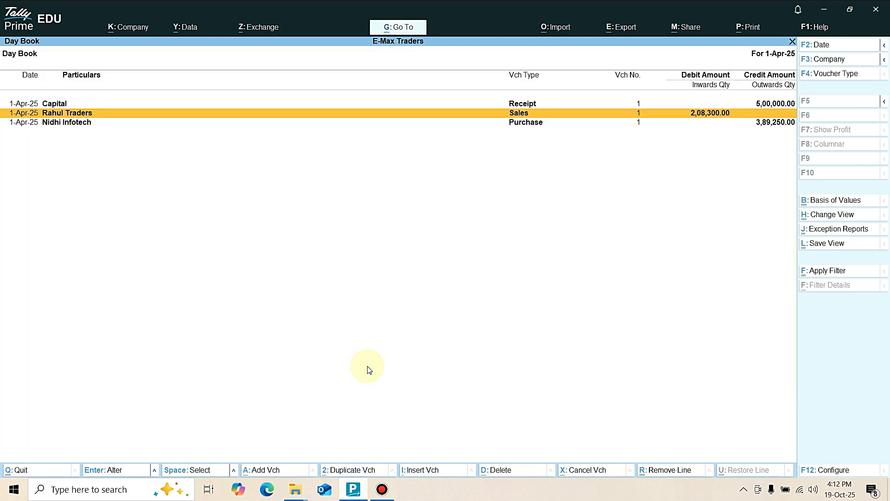
key(Escape)
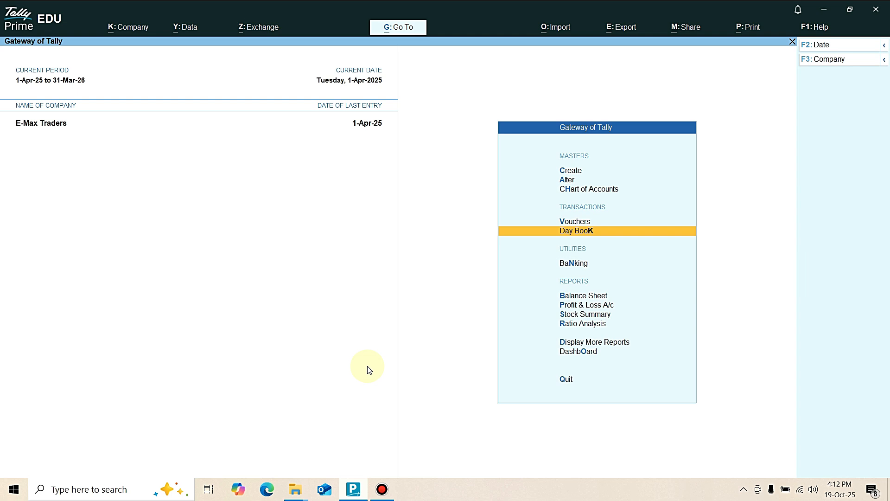
Open the Stock Summary and expand it to show the items under each stock group.
key(Down)
key(Down)
key(Down)
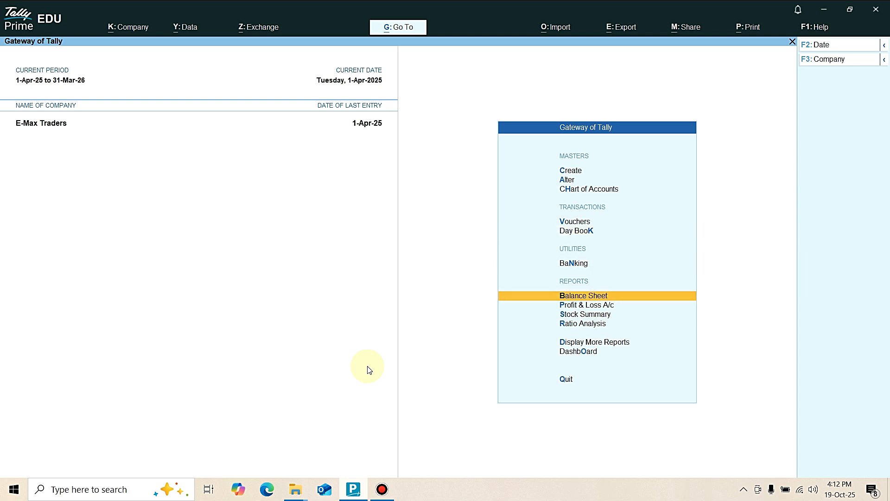
key(Down)
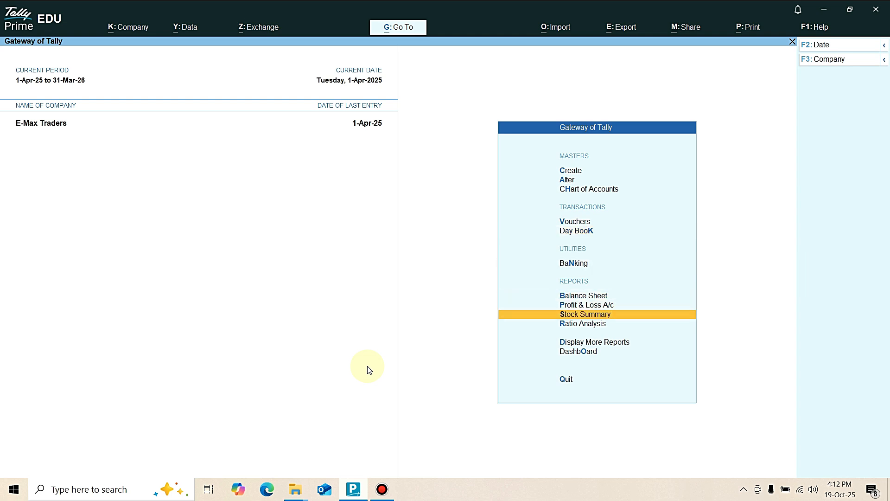
key(Return)
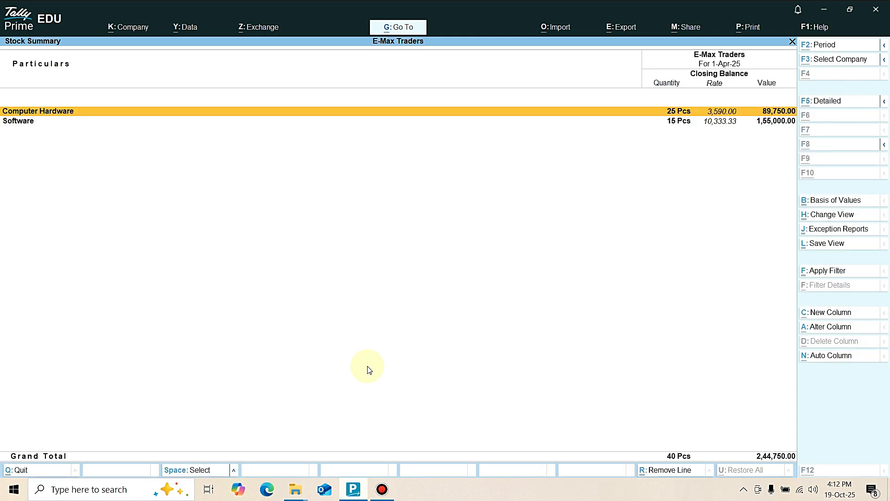
key(alt+F5)
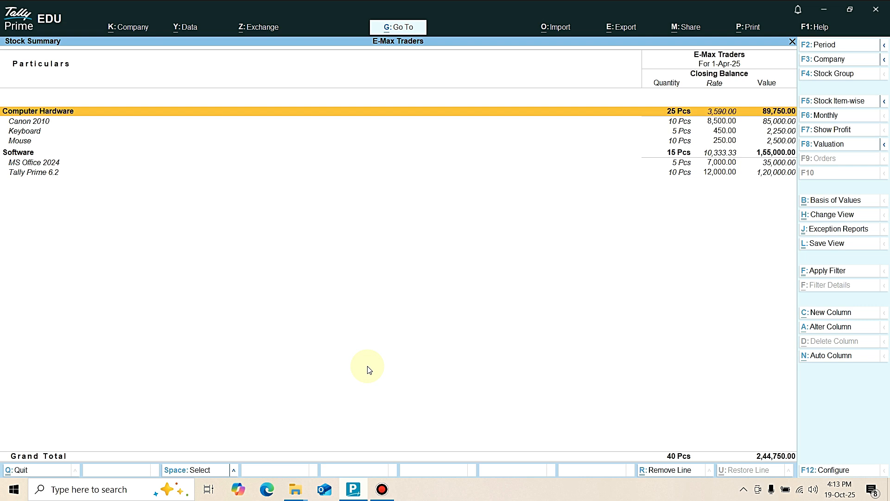
Set Show Goods Inwards to Yes in the Stock Summary configuration.
key(F12)
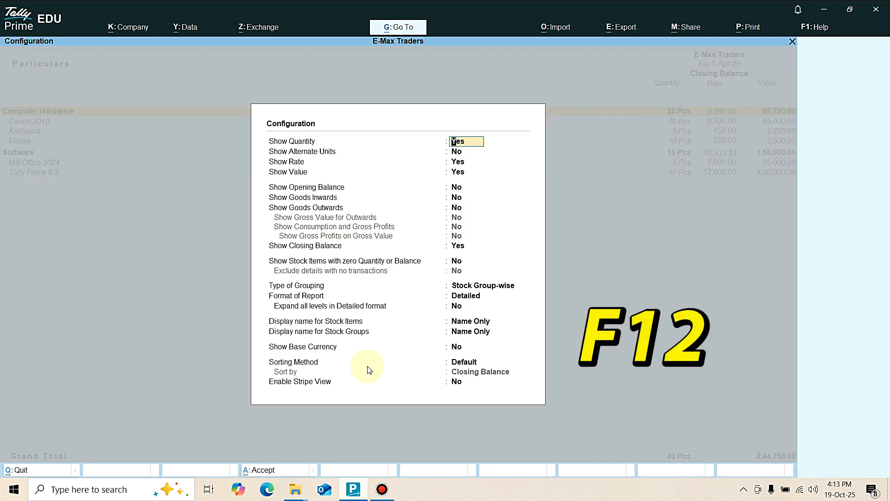
key(Down)
key(Down)
key(Down)
key(Down)
key(Down)
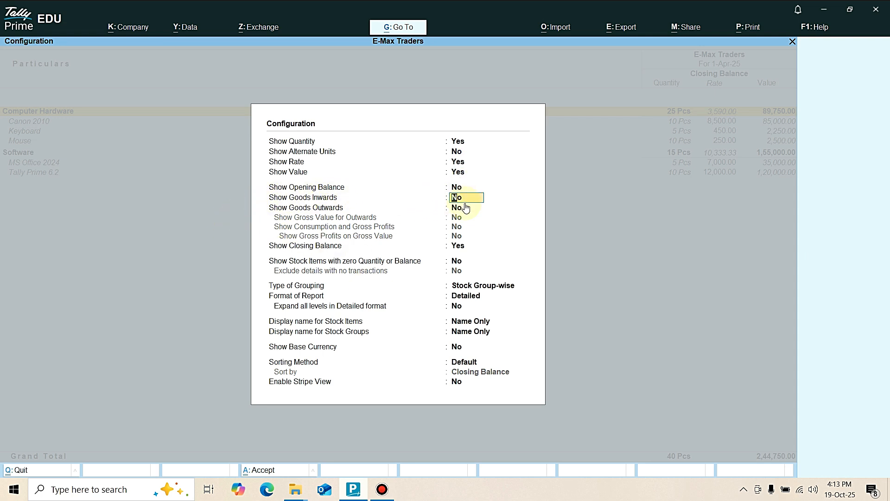
text(y)
key(Return)
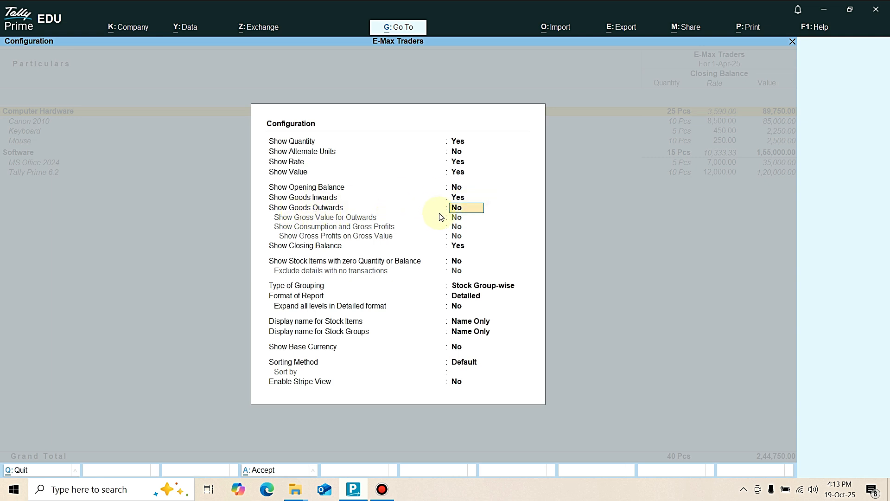
Set Show Goods Outwards to Yes and apply the Stock Summary configuration.
text(y)
key(Return)
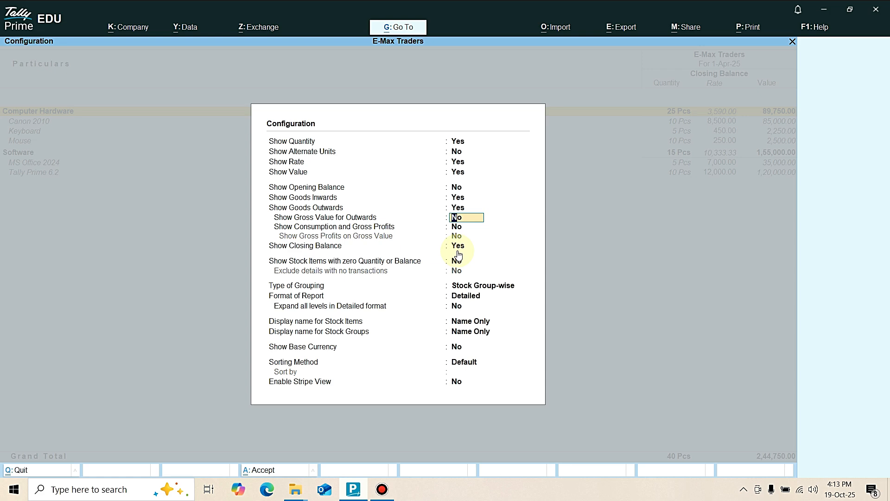
key(ctrl+a)
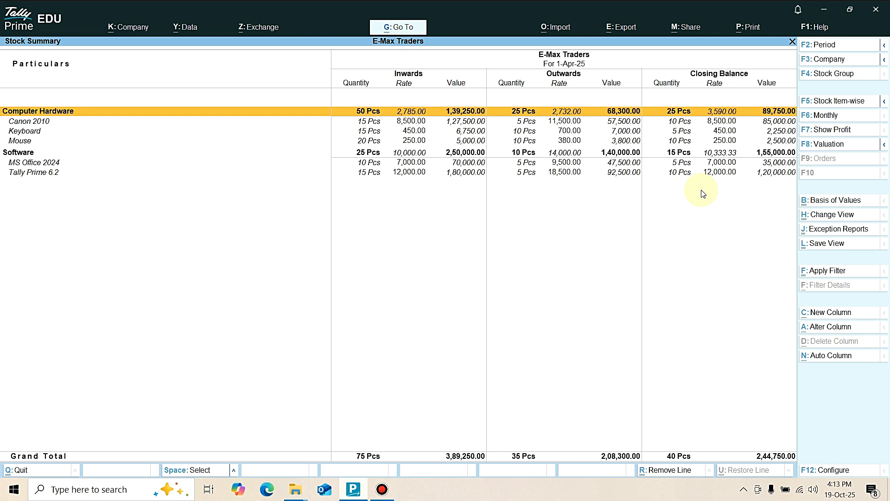
Leave the Stock Summary, open the Balance Sheet and expand it to its detailed view.
key(Escape)
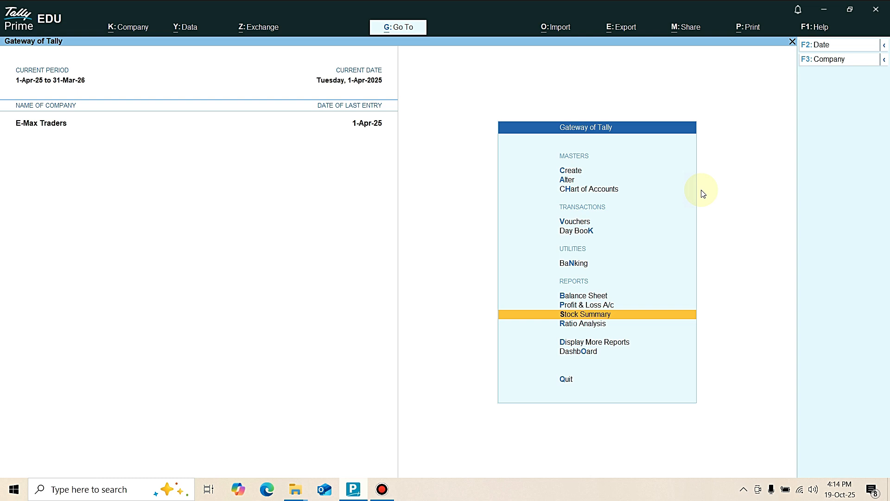
key(Up)
key(Up)
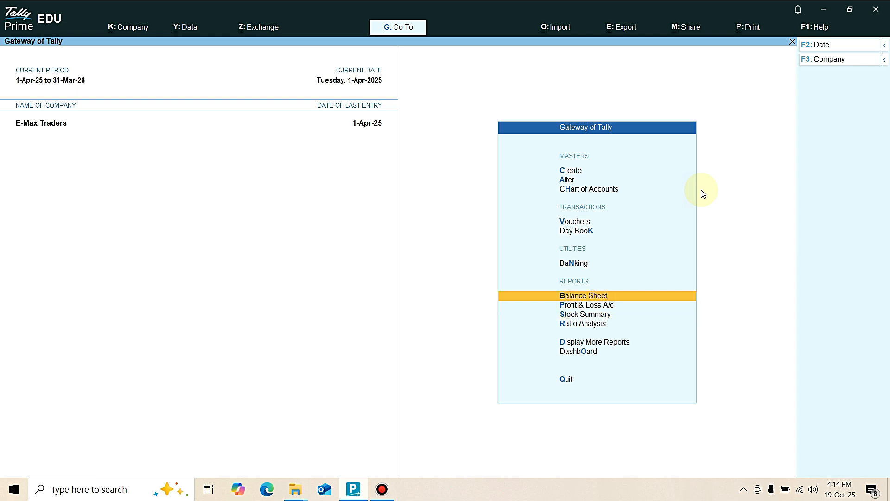
key(Return)
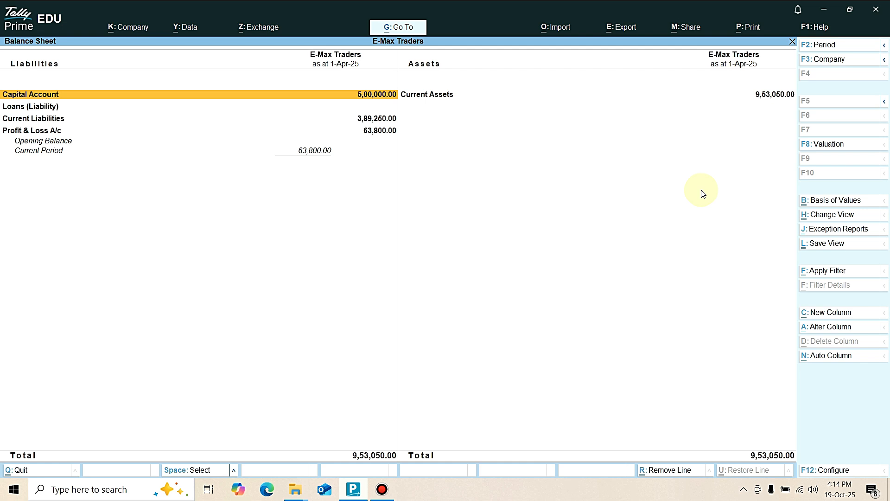
key(alt+F5)
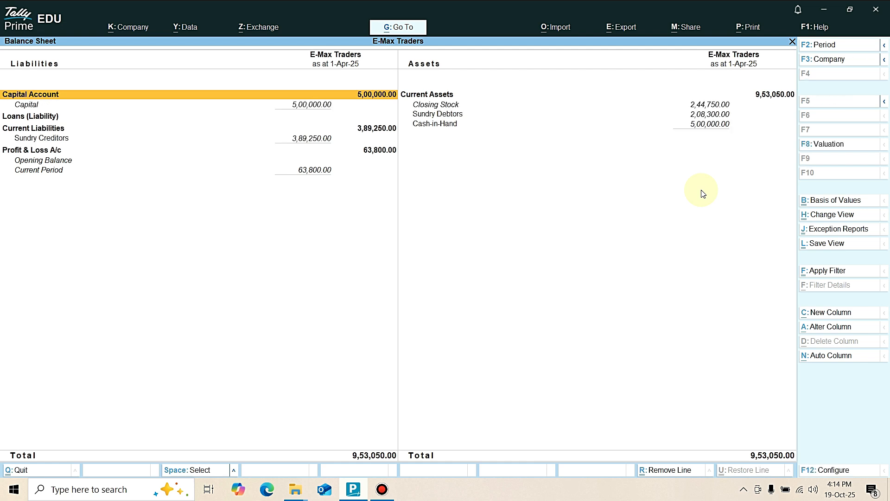
Drill into Sundry Creditors under Current Liabilities to view its group summary, and return to the Balance Sheet.
key(Down)
key(Down)
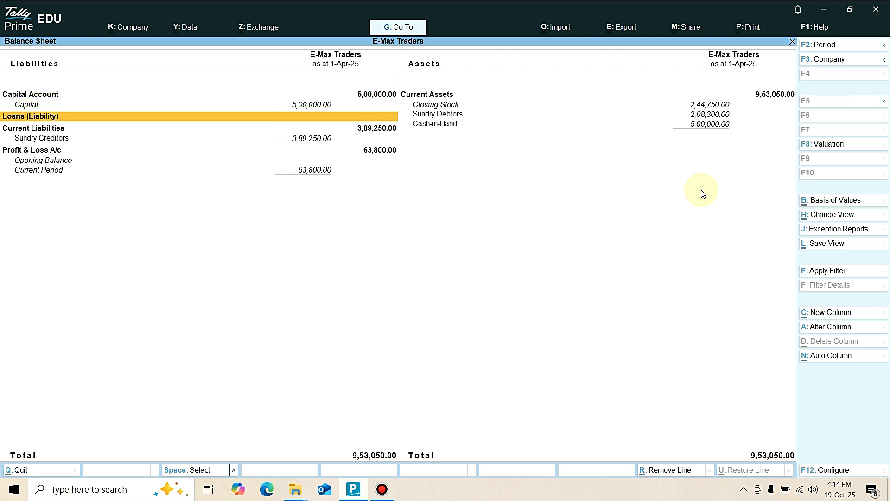
key(Down)
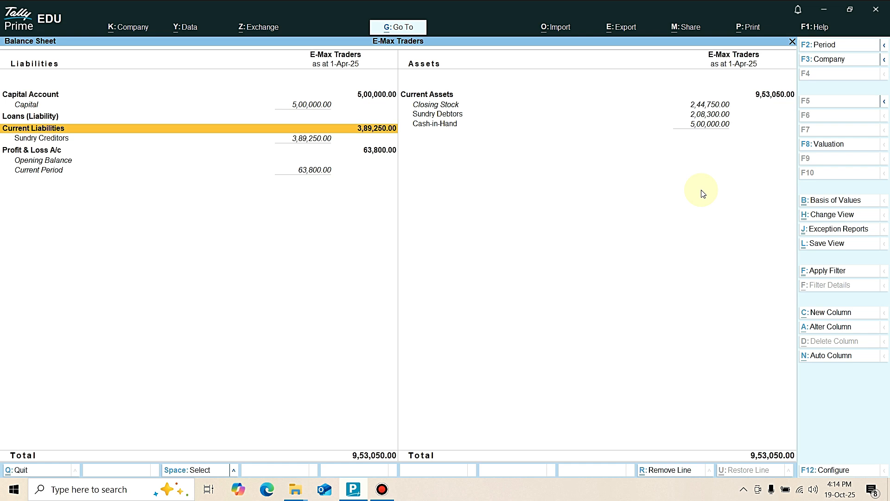
key(Down)
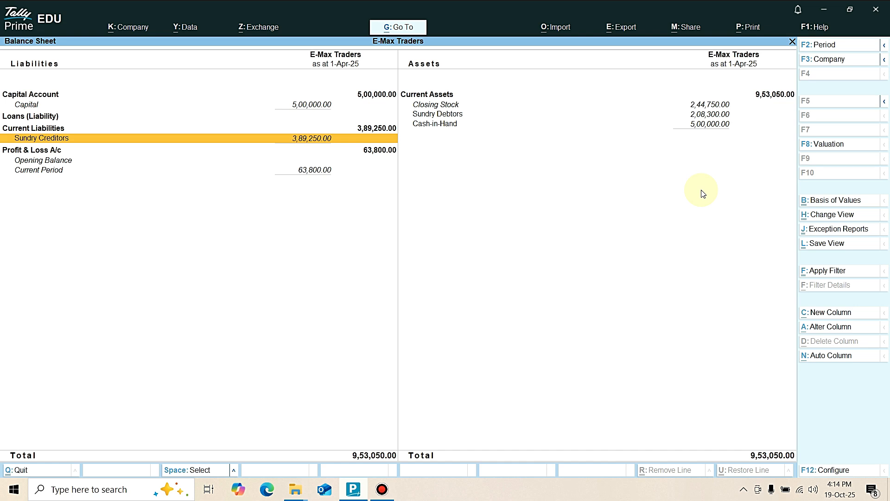
key(Return)
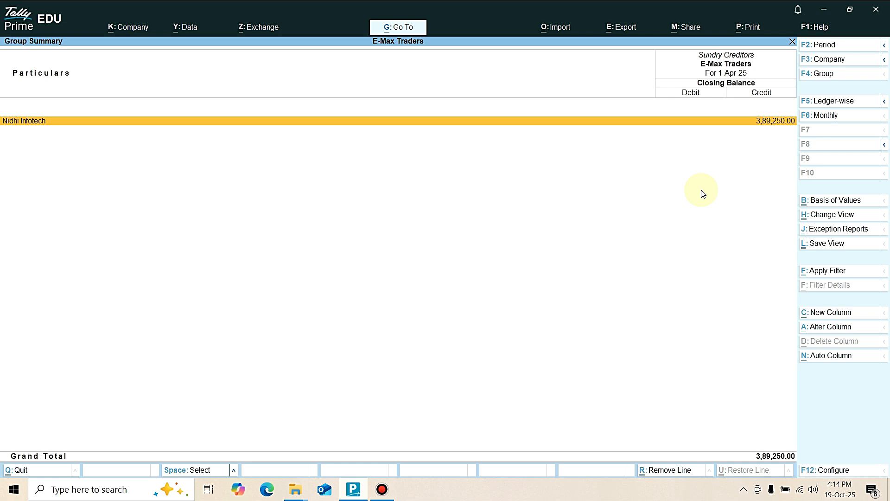
key(Escape)
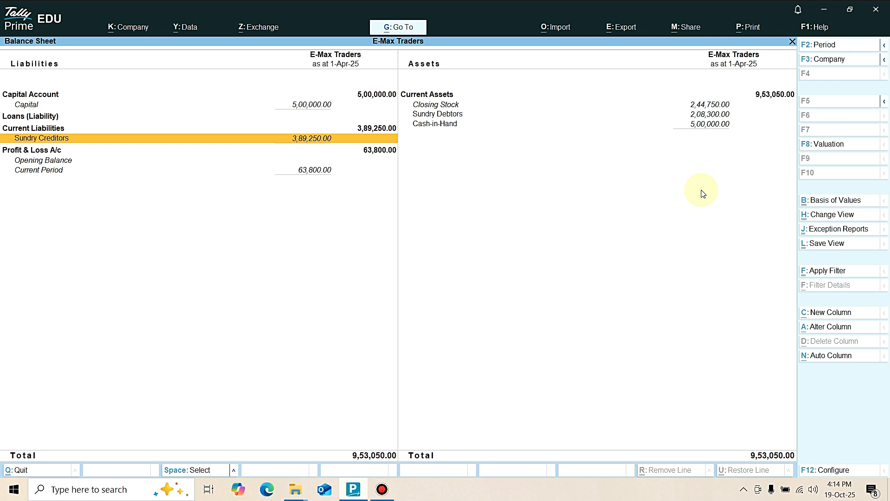
Drill into Sundry Debtors under Current Assets to view its group summary, and return to the Gateway of Tally.
key(Right)
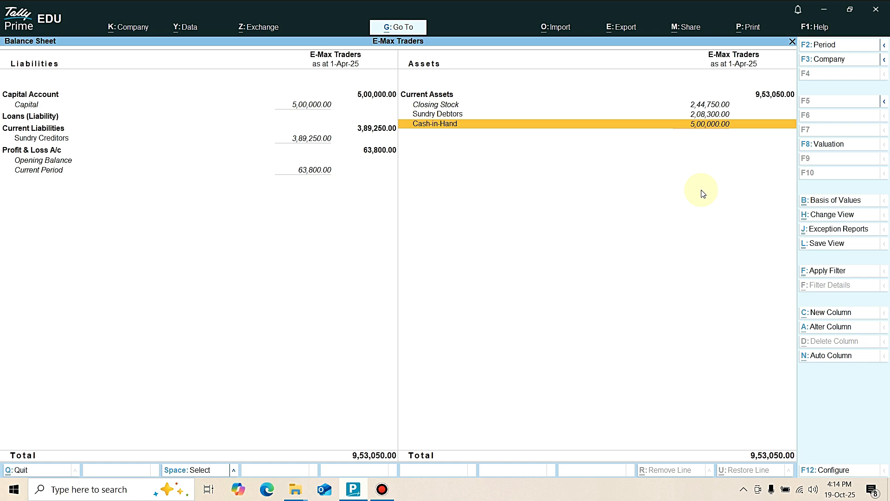
key(Up)
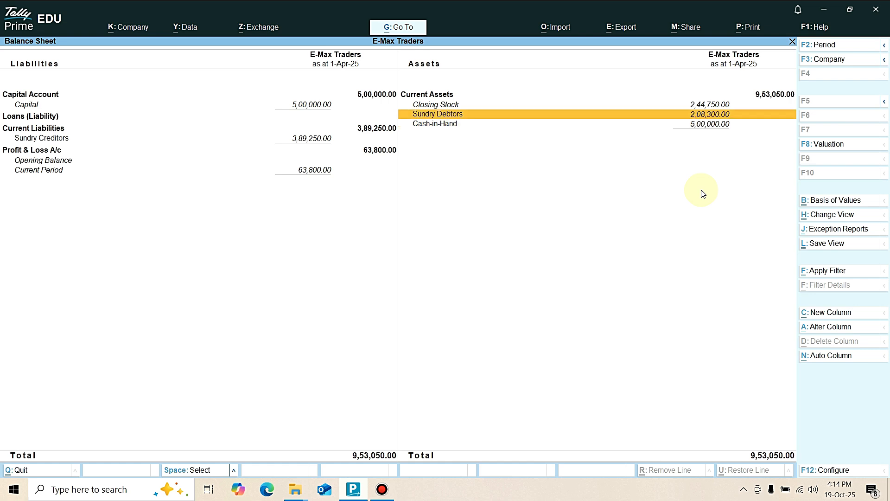
key(Return)
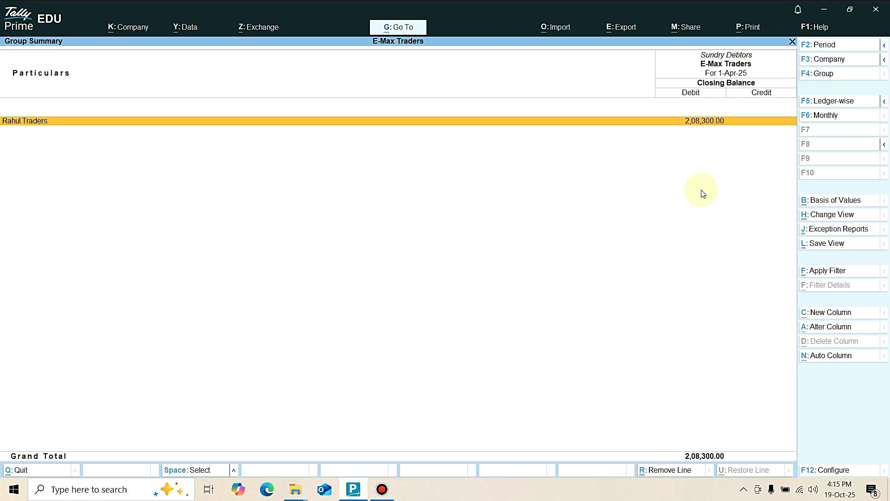
key(Escape)
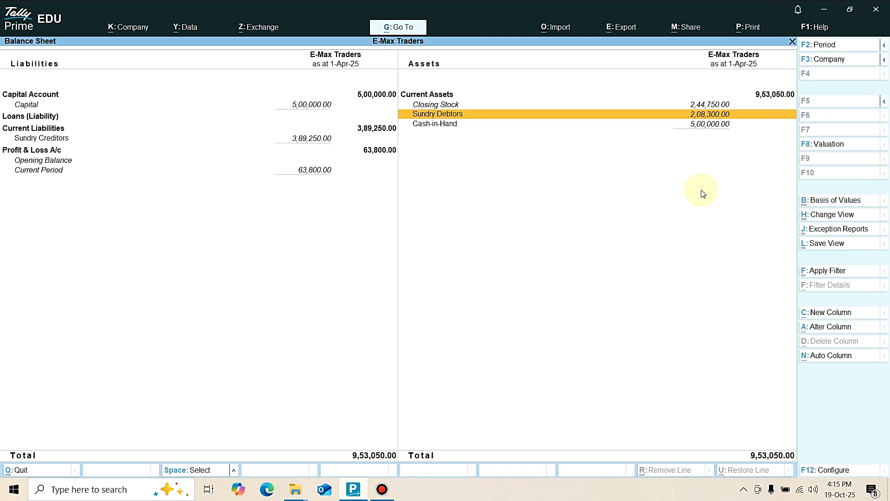
key(Escape)
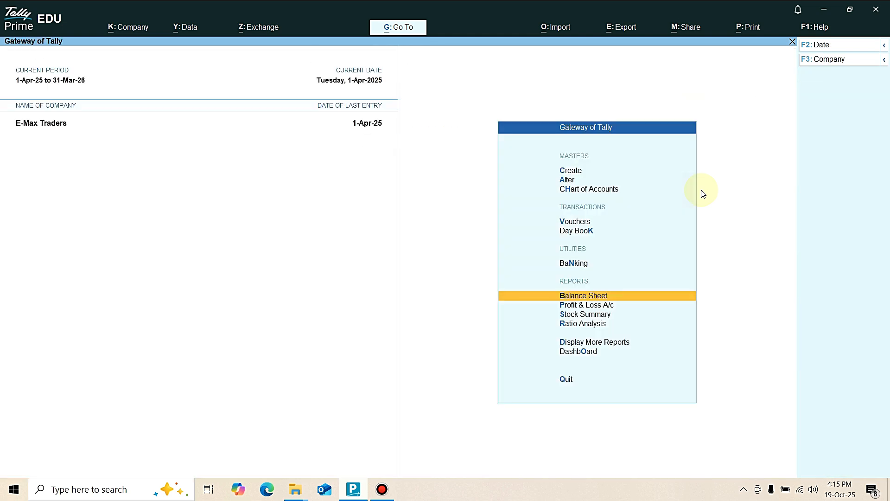
Start a Payment voucher and debit Nidhi Infotech with 3,89,250.
key(Up)
key(Up)
key(Up)
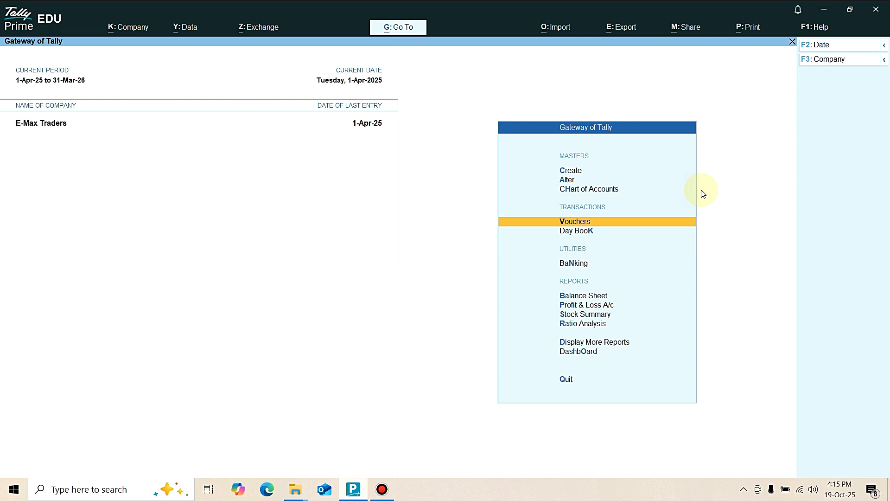
key(Return)
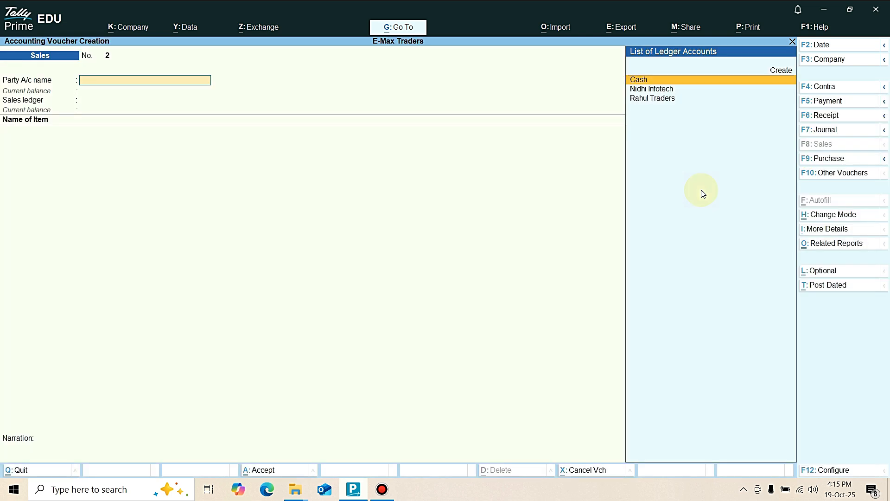
key(F5)
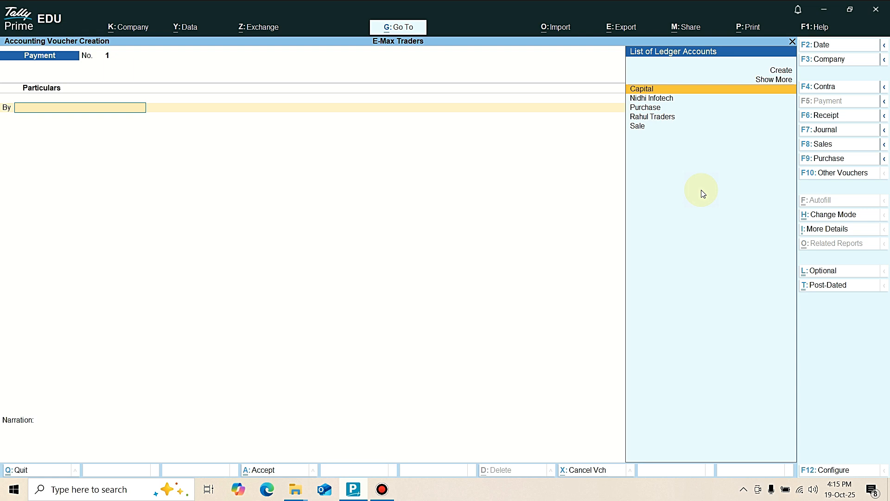
key(Down)
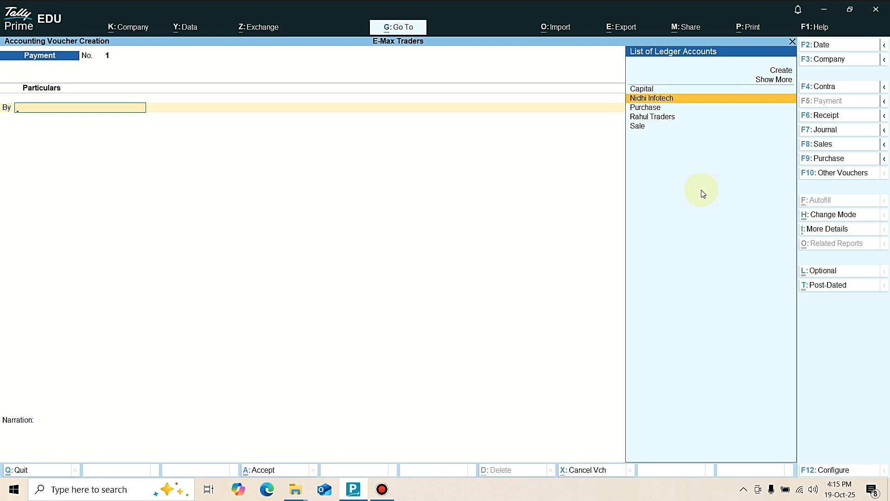
key(Return)
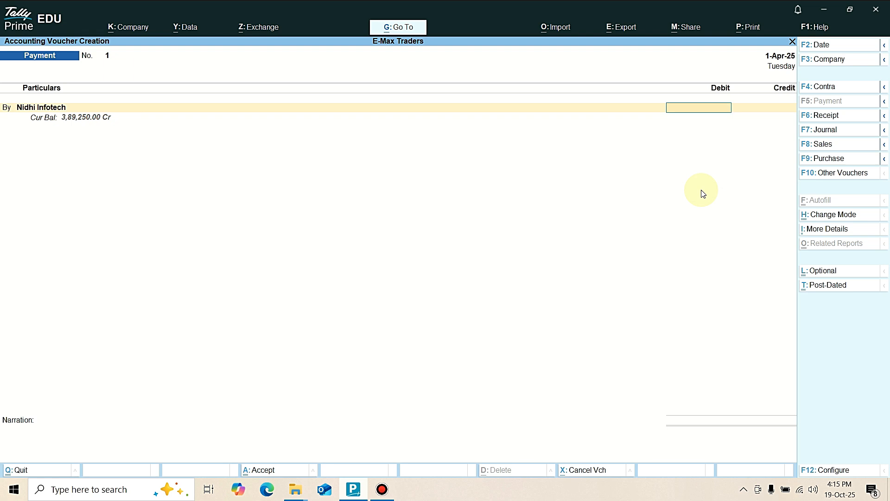
text(389250)
key(Return)
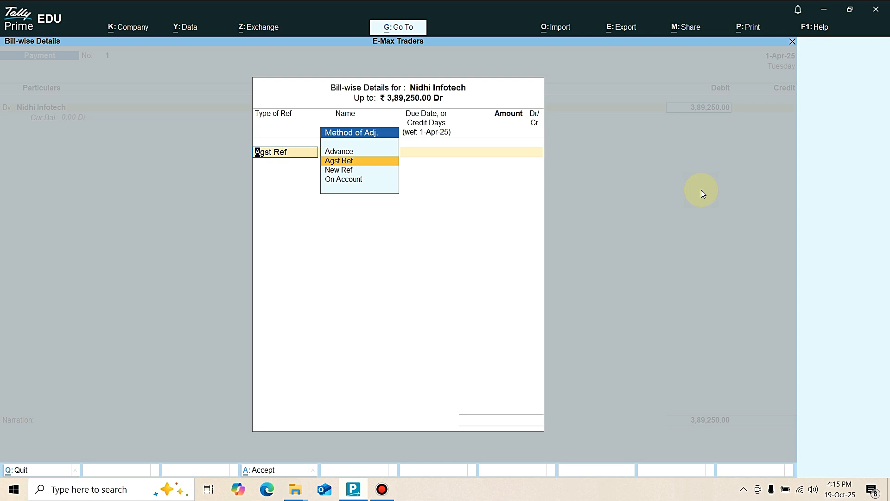
Allocate the full payment to Nidhi Infotech as Agst Ref against pending bill 111.
key(Return)
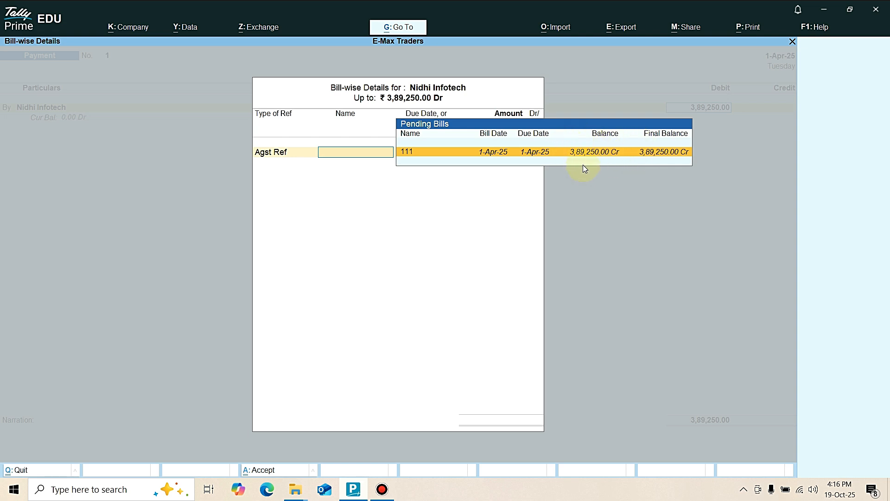
key(Return)
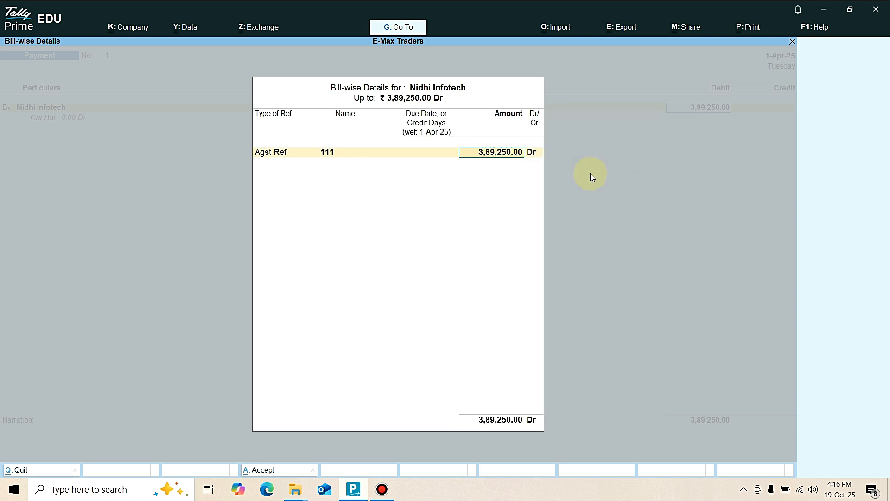
key(Return)
Credit Cash with 3,89,250 and save the payment voucher without a narration.
key(Return)
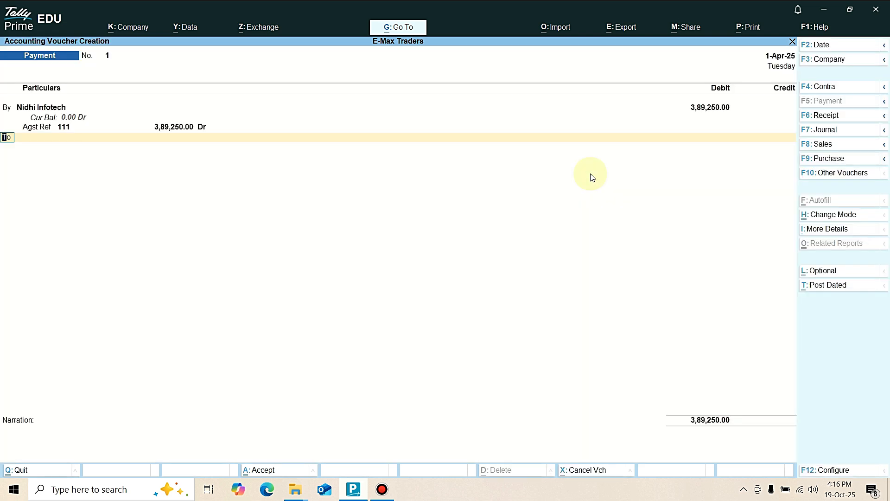
key(Return)
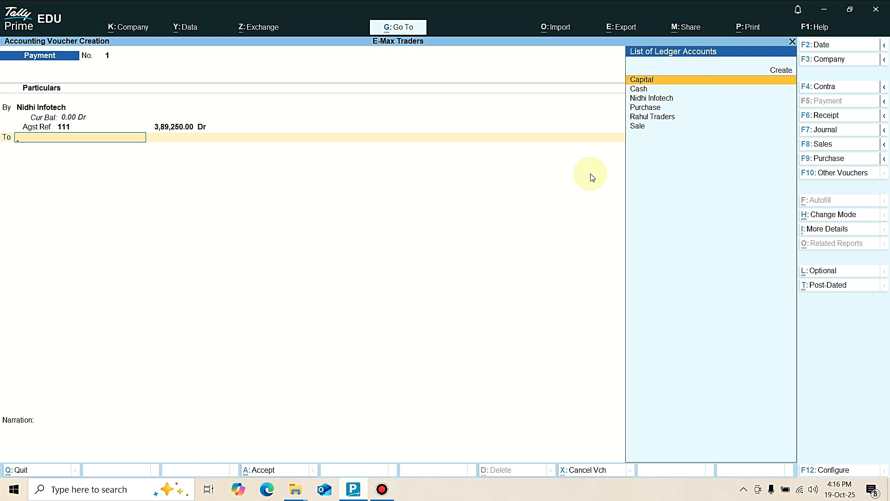
key(Down)
key(Return)
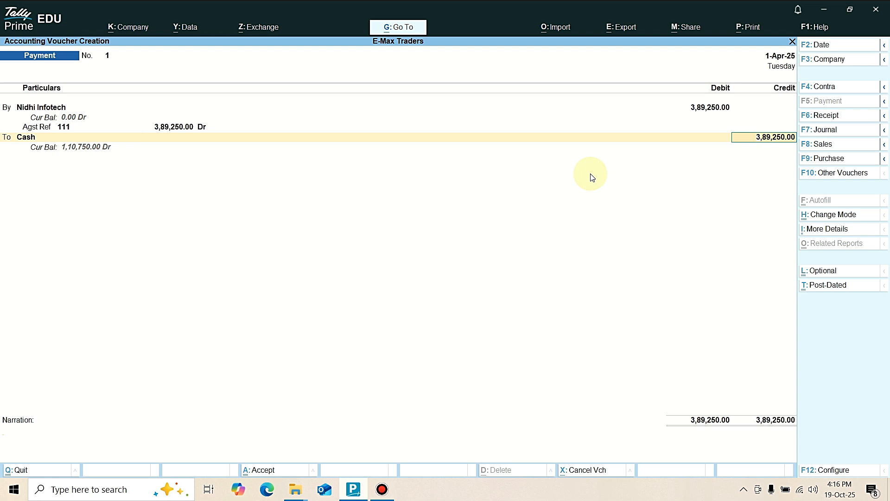
key(Return)
key(Return)
key(Return)
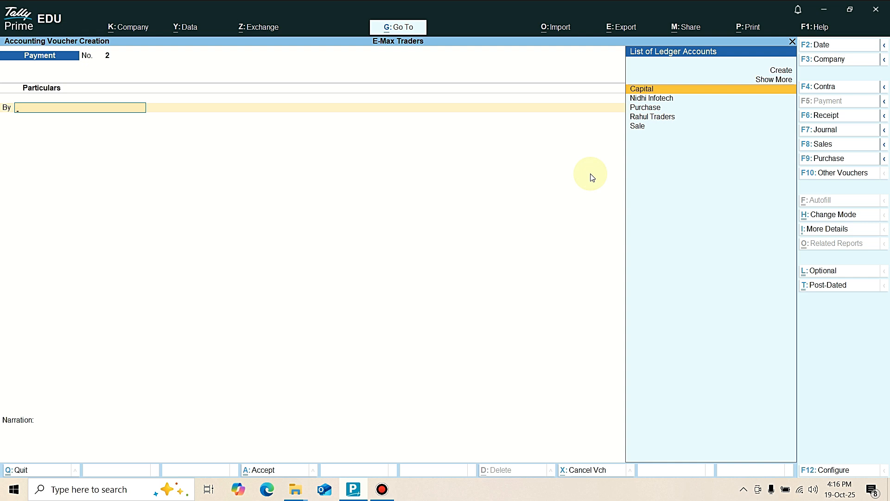
Start a Receipt voucher and credit Rahul Traders with 2,08,300.
key(F6)
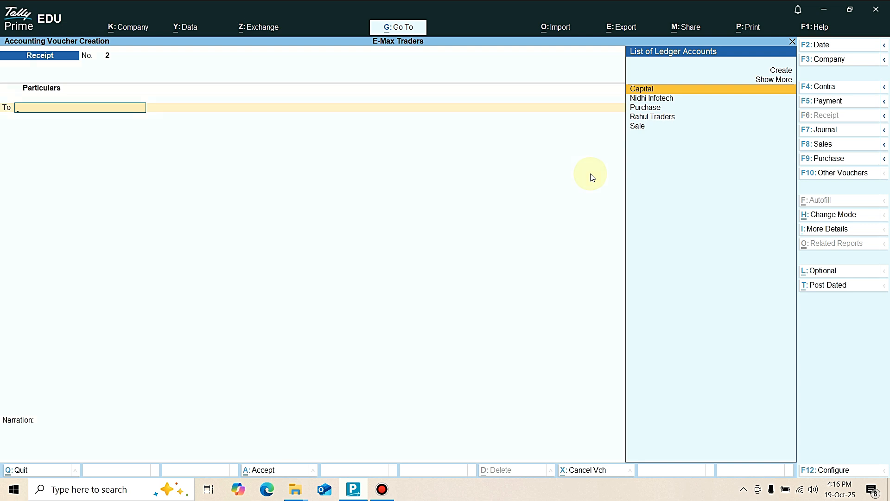
key(Down)
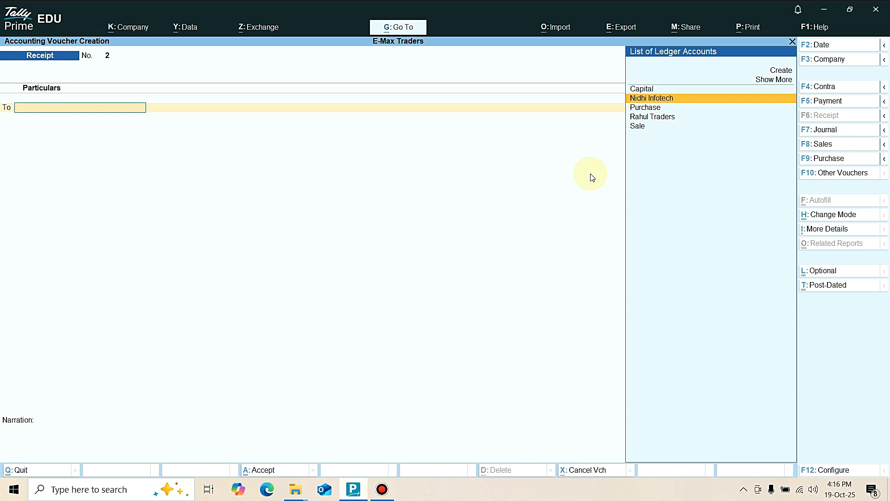
key(Down)
key(Down)
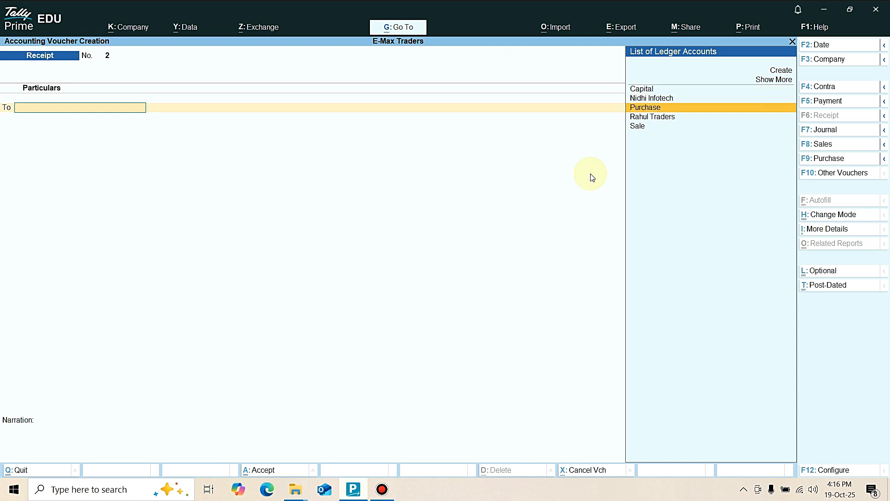
key(Return)
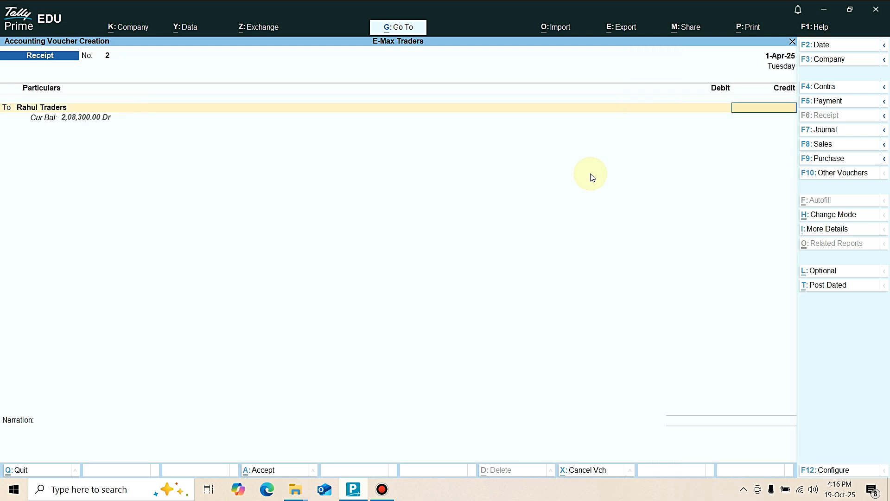
text(2,08,)
text(300)
key(Return)
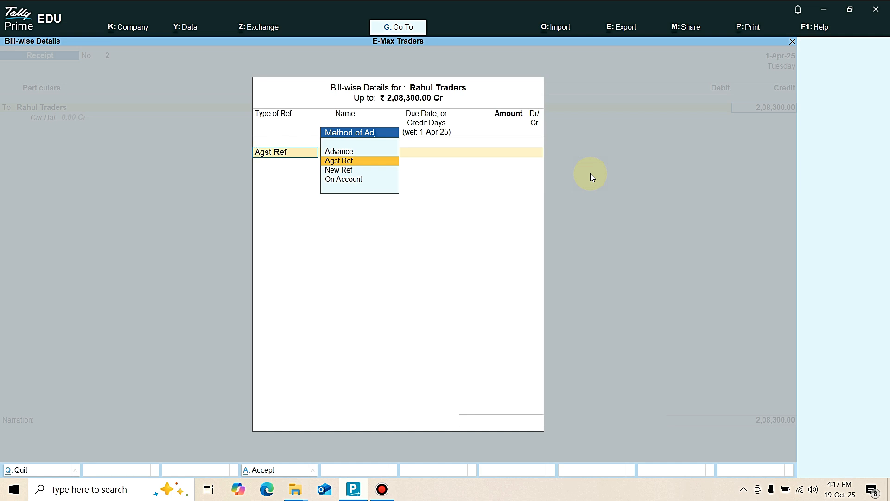
Allocate the full 2,08,300 receipt from Rahul Traders as Agst Ref against pending bill 1.
key(Return)
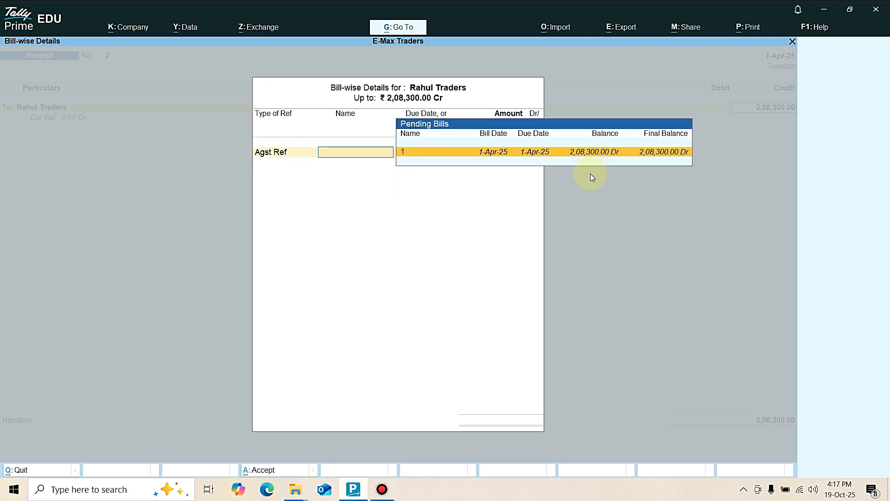
text(1)
key(Return)
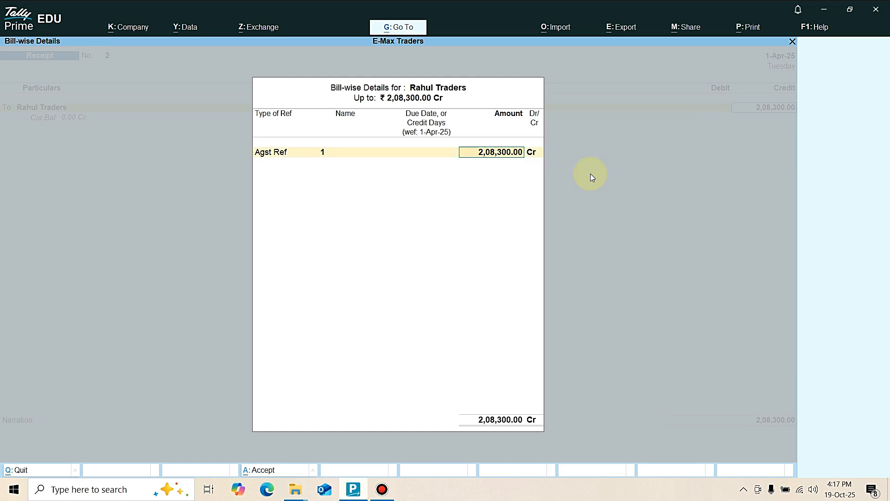
key(Return)
key(Return)
Debit Cash with 2,08,300, save the receipt voucher without a narration and return to the Gateway of Tally.
key(Return)
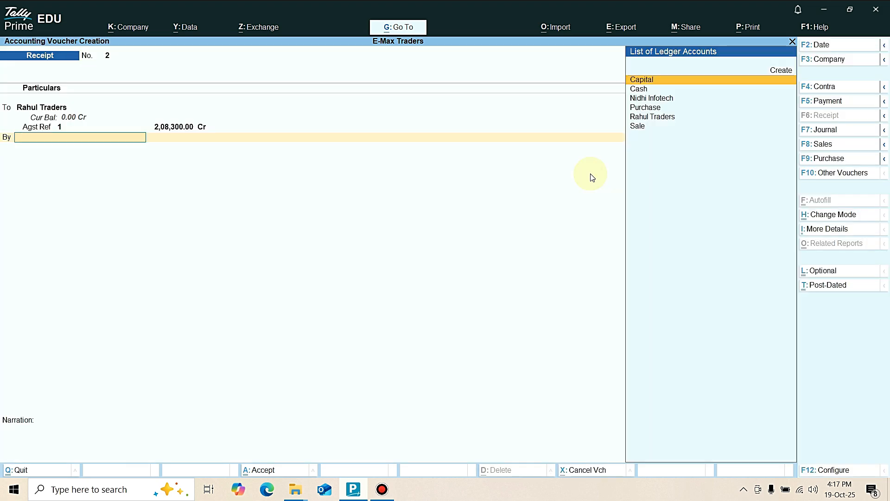
key(Return)
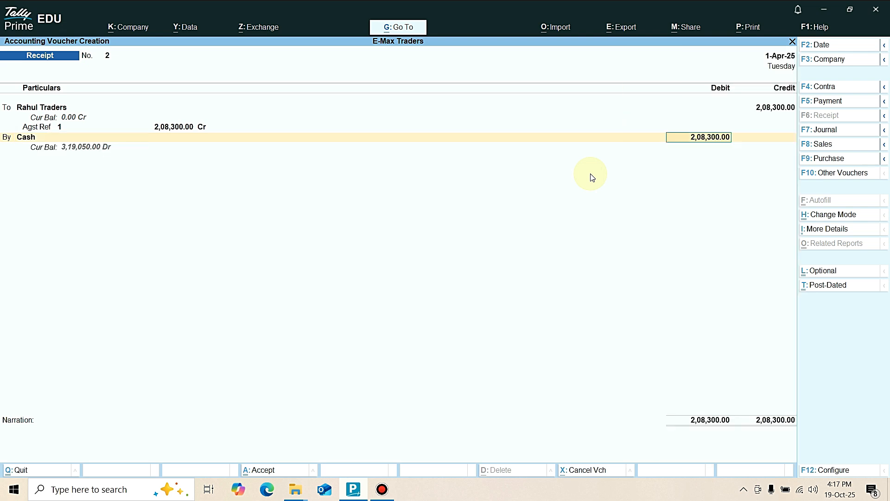
key(Return)
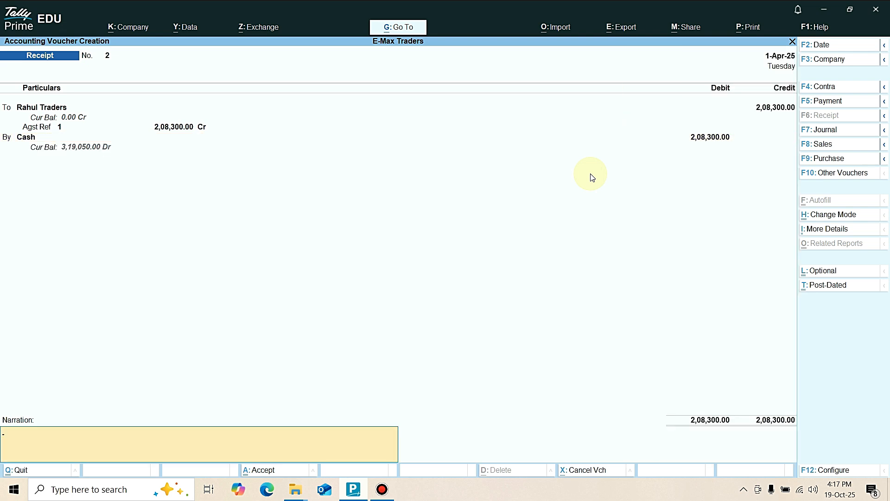
key(Return)
key(Return)
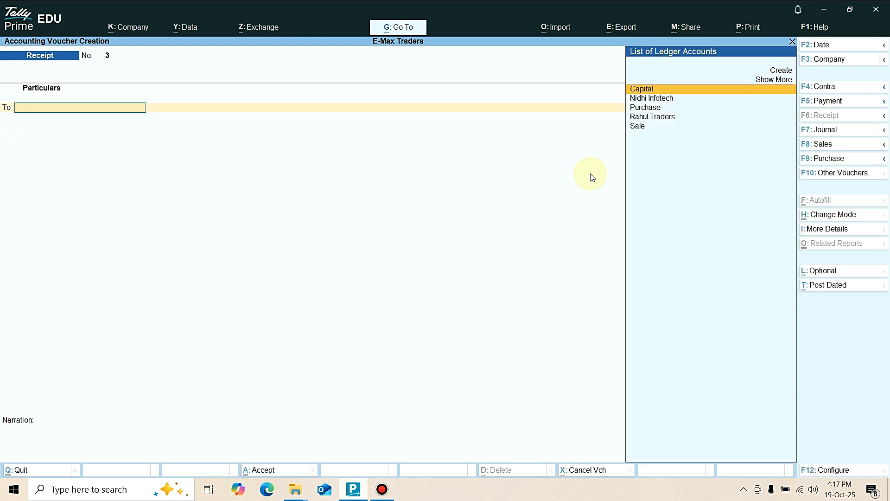
key(Escape)
key(Return)
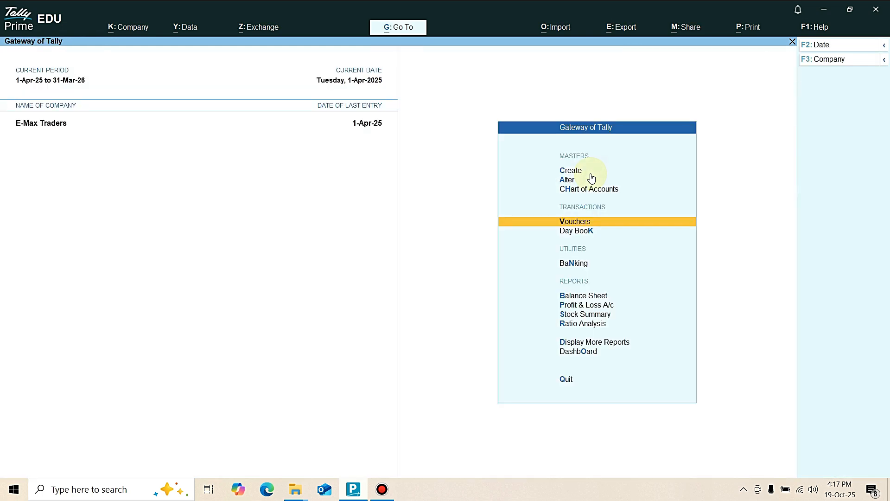
Open the Balance Sheet of E-Max Traders and expand it to the detailed view.
key(Down)
key(Down)
key(Down)
key(Down)
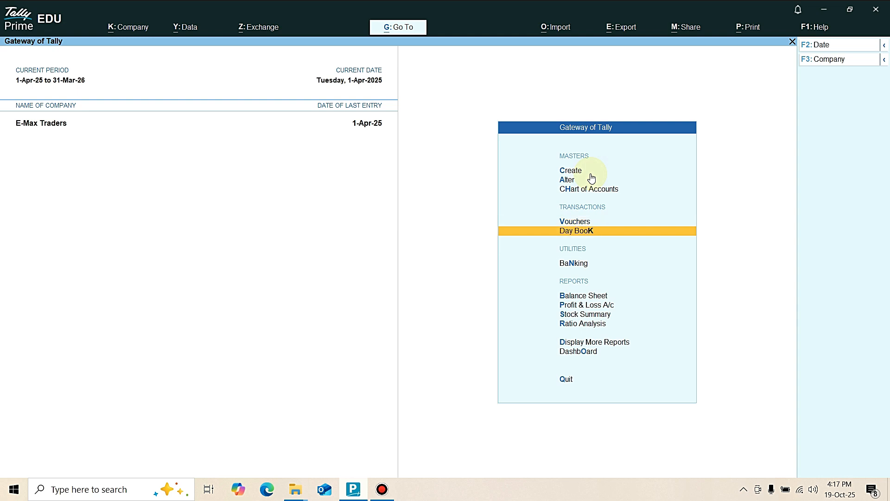
key(Up)
key(Return)
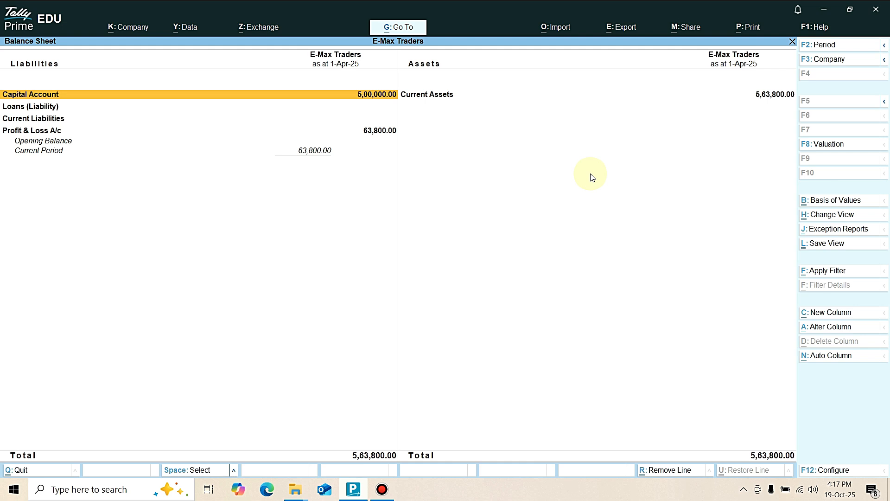
key(alt+F5)
Check the Sundry Creditors group summary from the Balance Sheet's liabilities and return to the report.
key(Down)
key(Down)
key(Down)
key(Down)
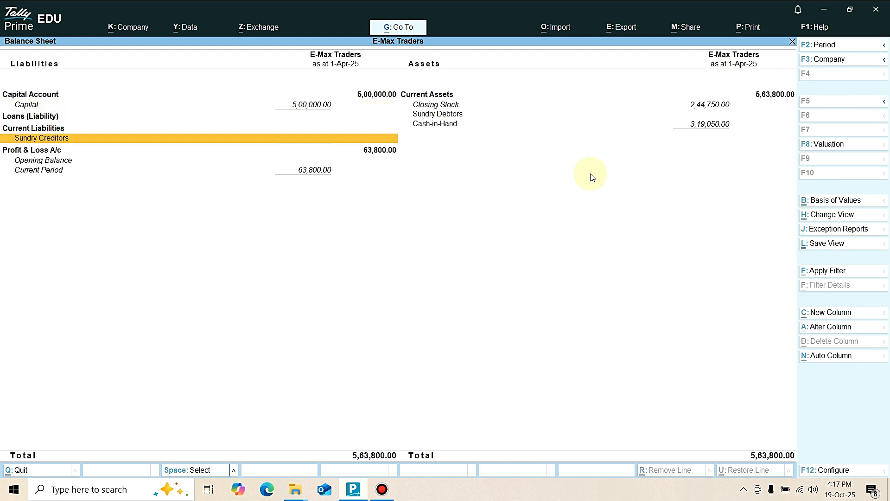
key(Return)
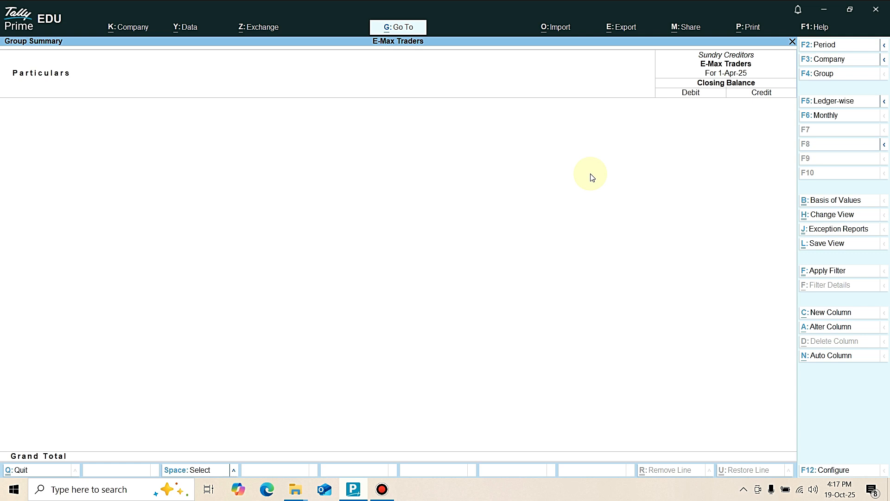
key(Escape)
Open the Sundry Debtors group summary from the Balance Sheet's current assets.
key(Right)
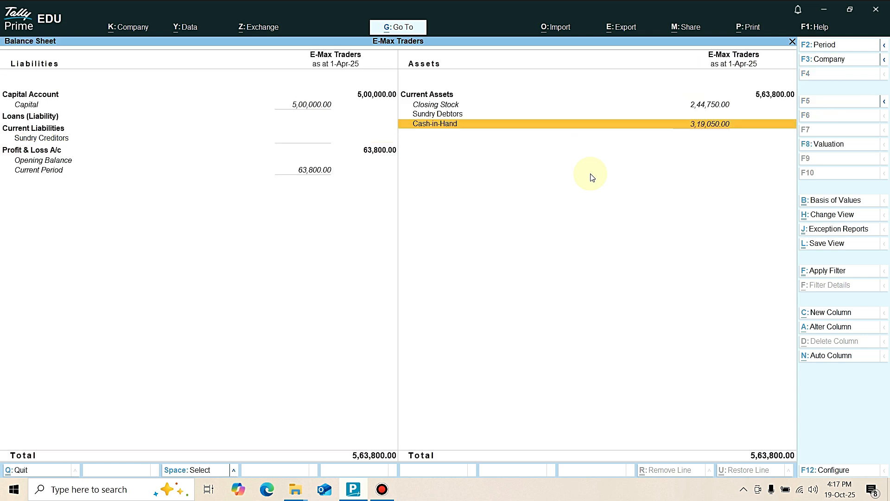
key(Up)
key(Return)
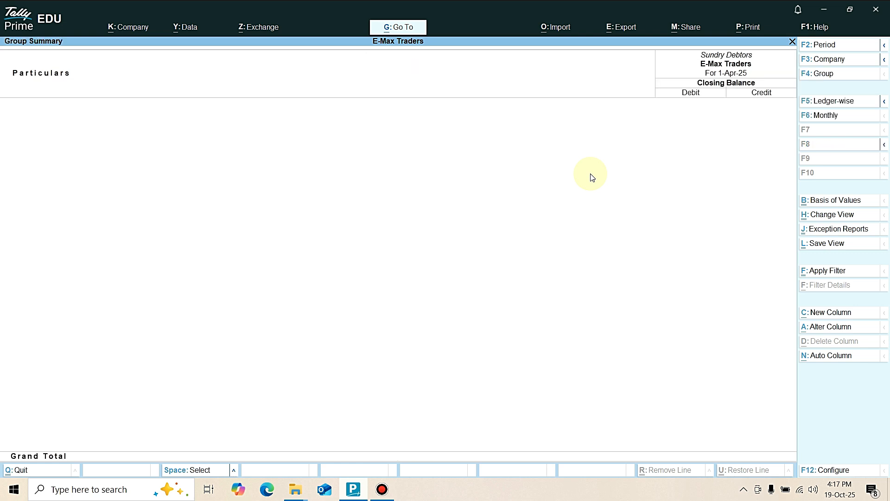